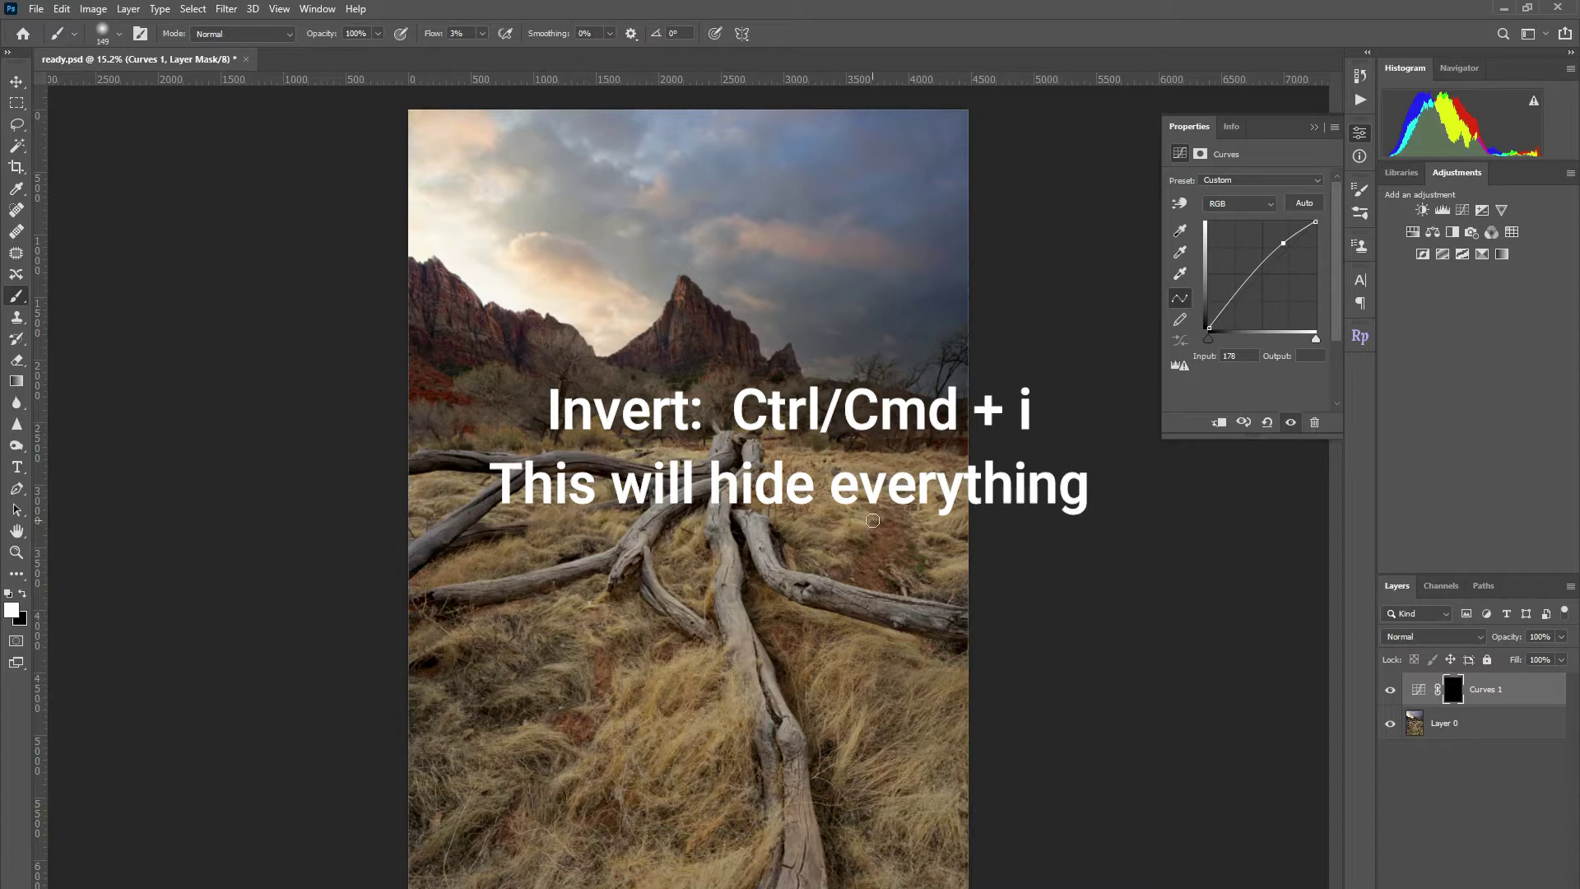
Set the brush flow to 21% and paint white on the Curves 1 mask along the central trunk to brighten it.
{"action": "scroll", "coordinate": [794, 532], "scroll_direction": "up", "scroll_amount": 5}
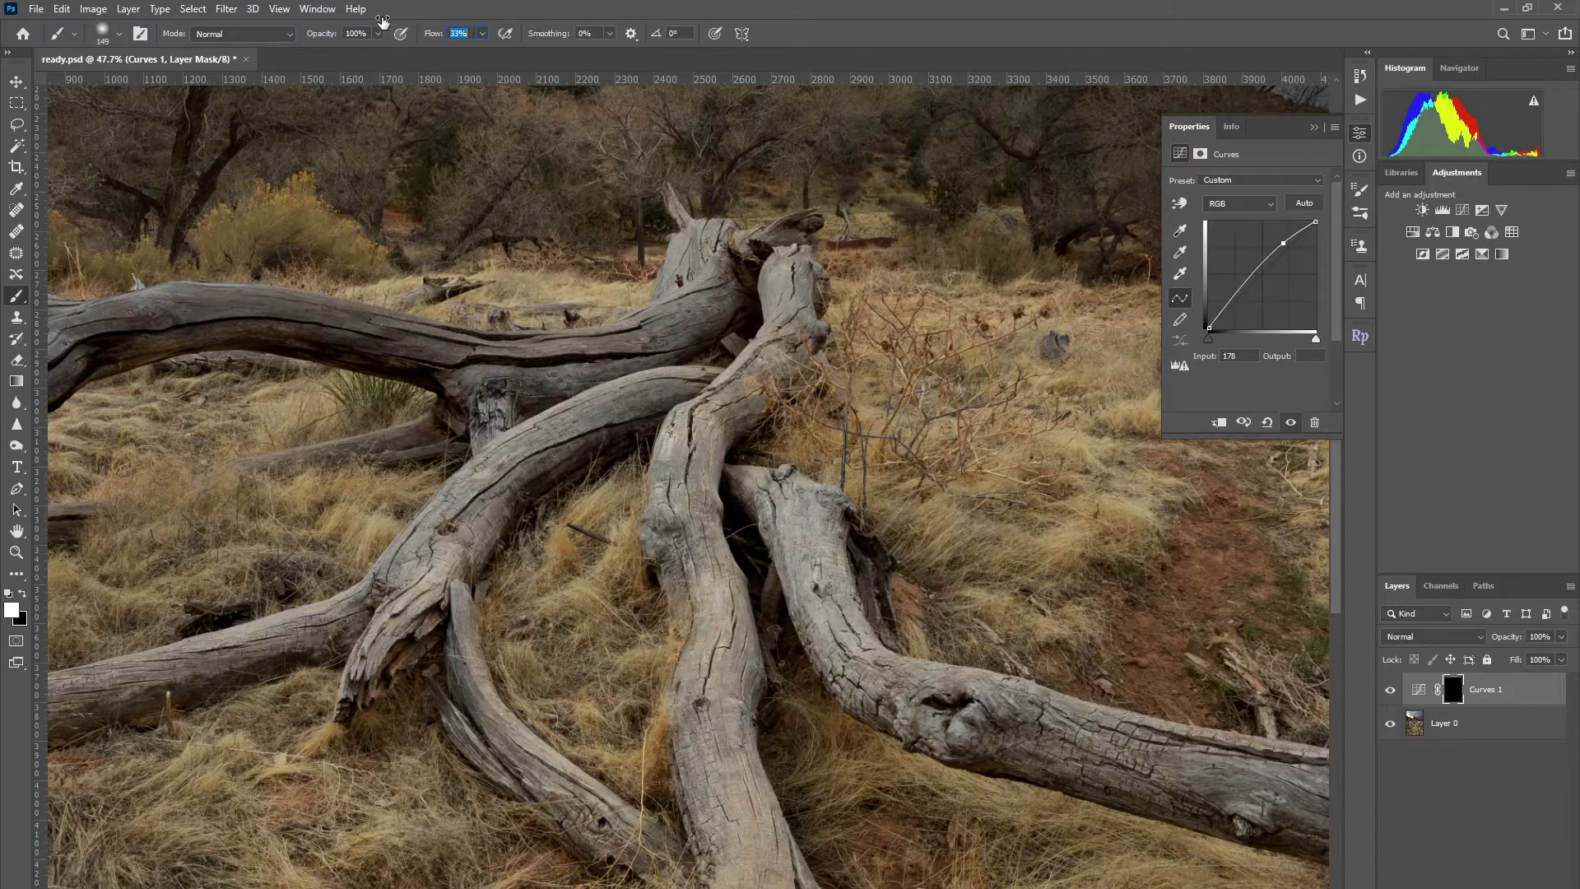
{"action": "left_click_drag", "start_coordinate": [372, 18], "coordinate": [374, 19]}
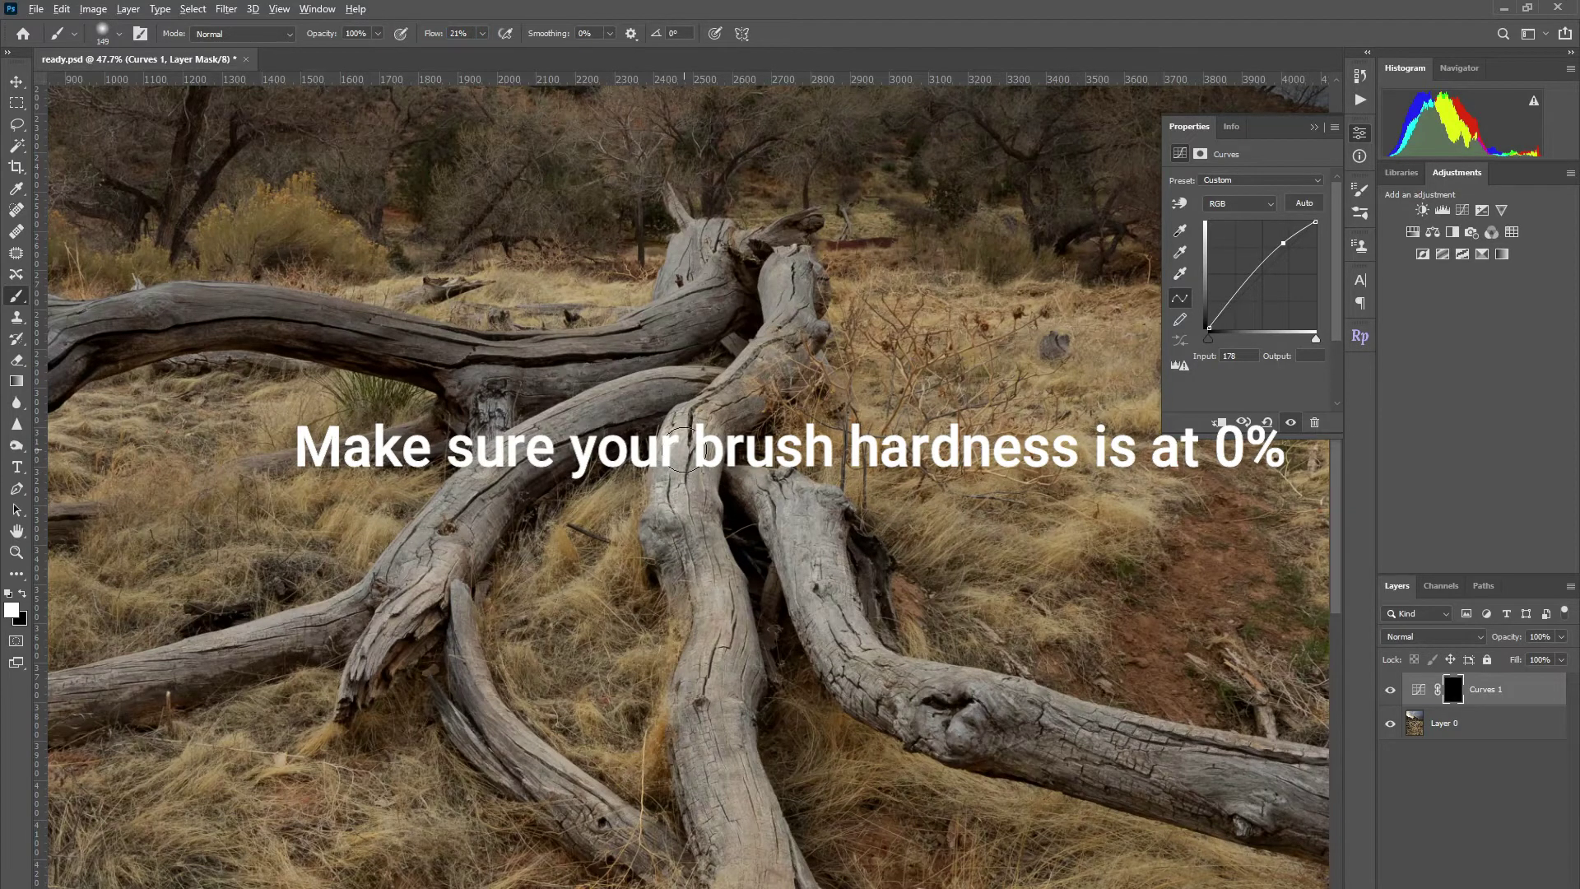
{"action": "scroll", "coordinate": [681, 508], "scroll_direction": "up", "scroll_amount": 3, "text": "alt"}
{"action": "scroll", "coordinate": [681, 507], "scroll_direction": "down", "scroll_amount": 5, "text": "alt"}
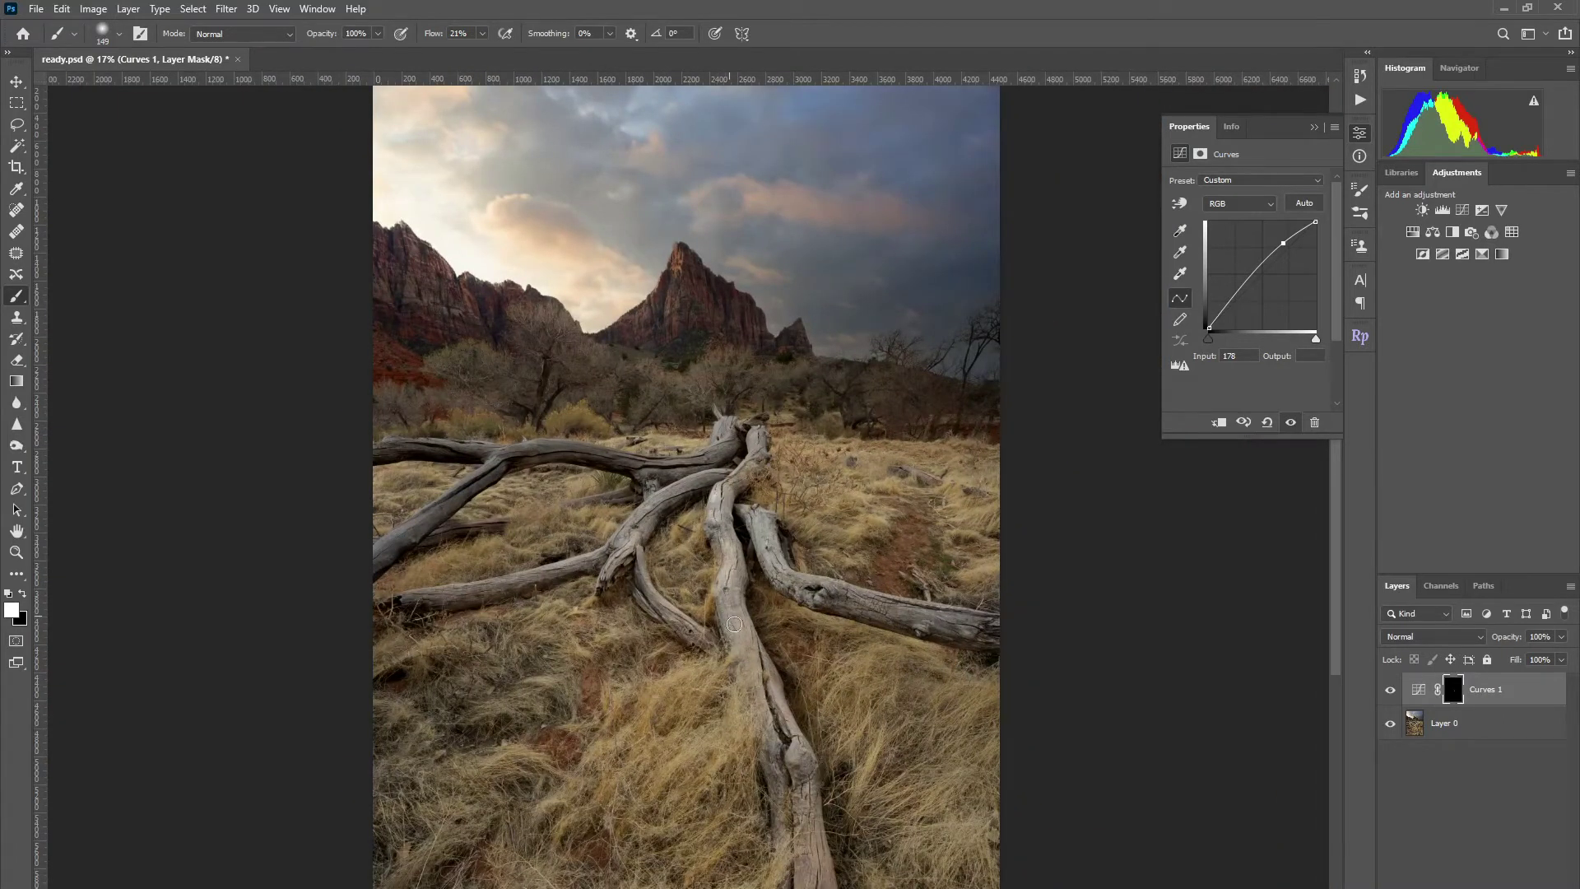
{"action": "mouse_move", "coordinate": [738, 641]}
{"action": "left_mouse_down"}
{"action": "mouse_move", "coordinate": [775, 721]}
{"action": "mouse_move", "coordinate": [740, 652]}
{"action": "left_mouse_up"}
{"action": "mouse_move", "coordinate": [757, 726]}
{"action": "left_mouse_down"}
{"action": "mouse_move", "coordinate": [788, 788]}
{"action": "mouse_move", "coordinate": [783, 881]}
{"action": "left_mouse_up"}
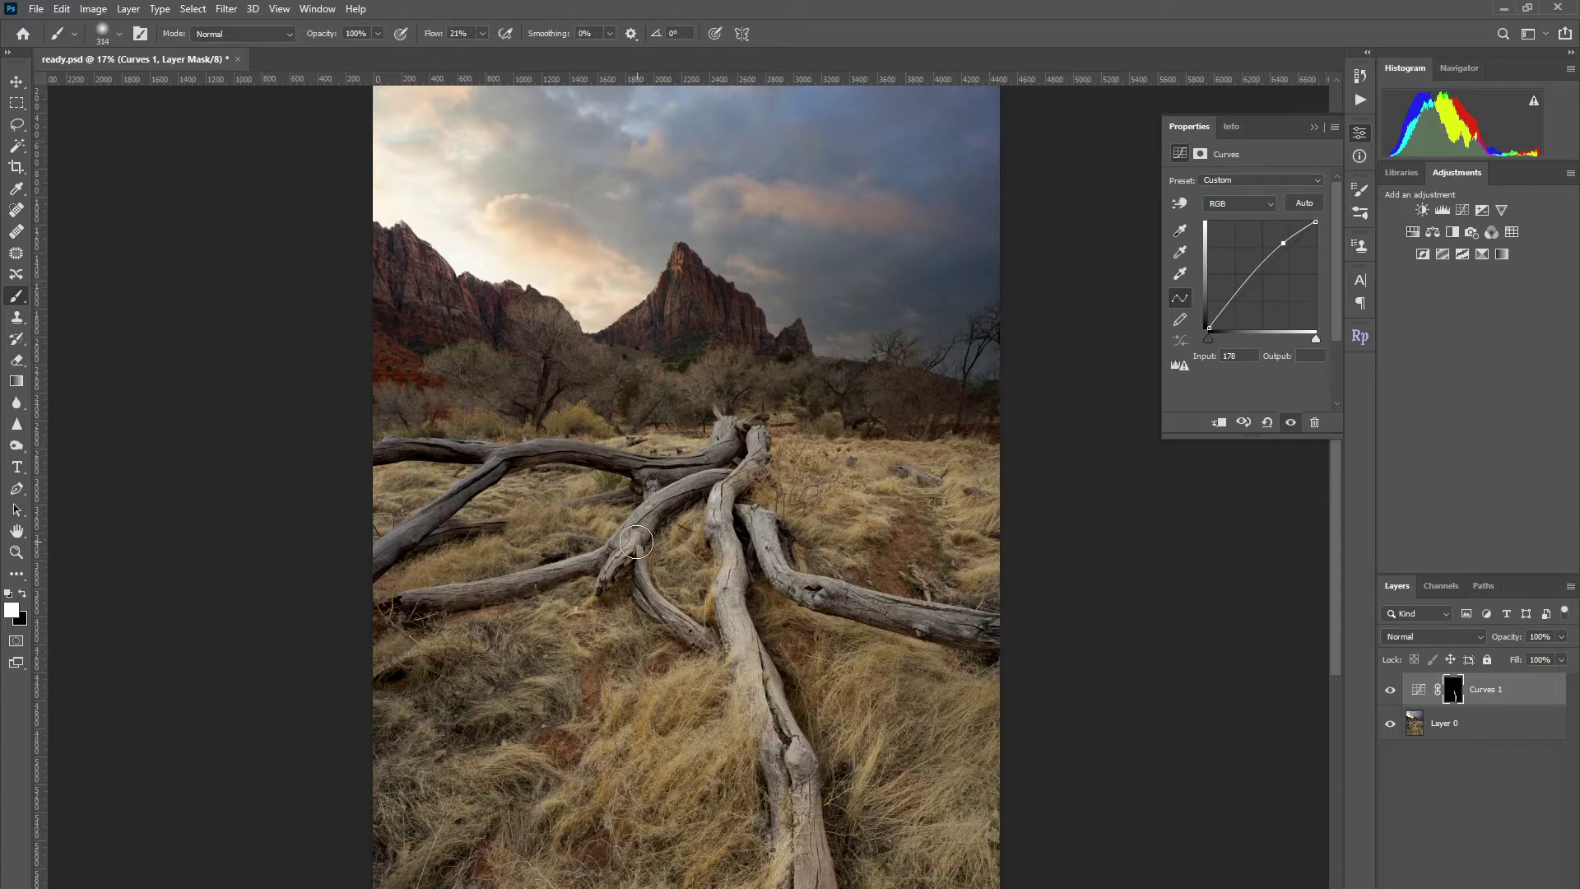
{"action": "scroll", "coordinate": [636, 543], "scroll_direction": "up", "scroll_amount": 11}
{"action": "mouse_move", "coordinate": [770, 466]}
{"action": "left_mouse_down"}
{"action": "mouse_move", "coordinate": [739, 459]}
{"action": "mouse_move", "coordinate": [863, 365]}
{"action": "mouse_move", "coordinate": [871, 292]}
{"action": "left_mouse_up"}
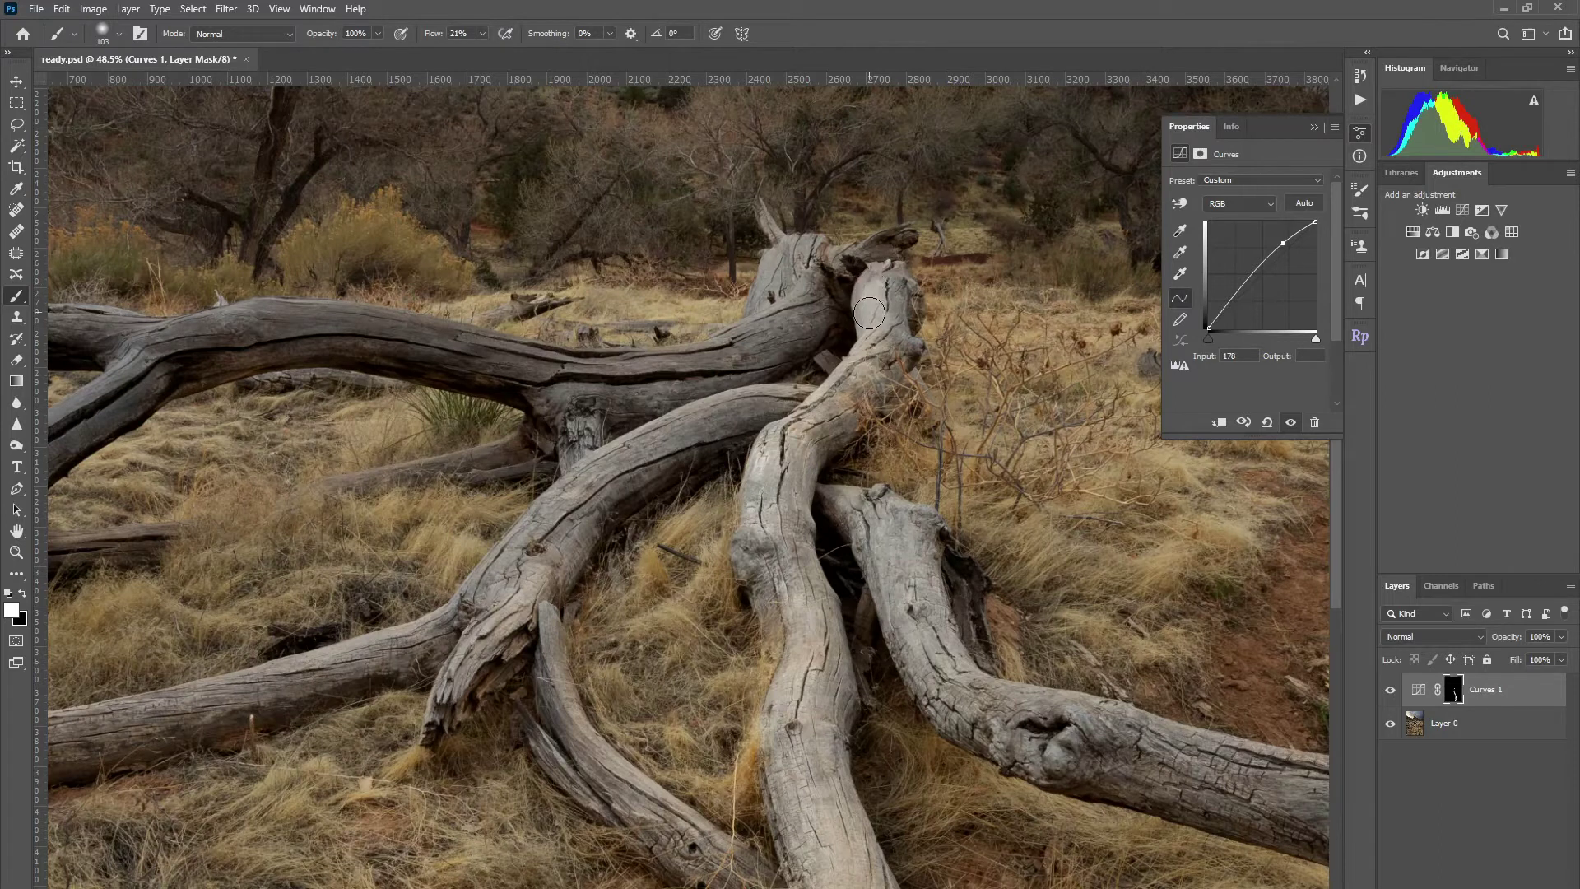
Lower the brush flow to 6% and paint the highlights of the right branch from the junction past its knot on the Curves 1 mask.
{"action": "left_click_drag", "start_coordinate": [866, 529], "coordinate": [911, 649]}
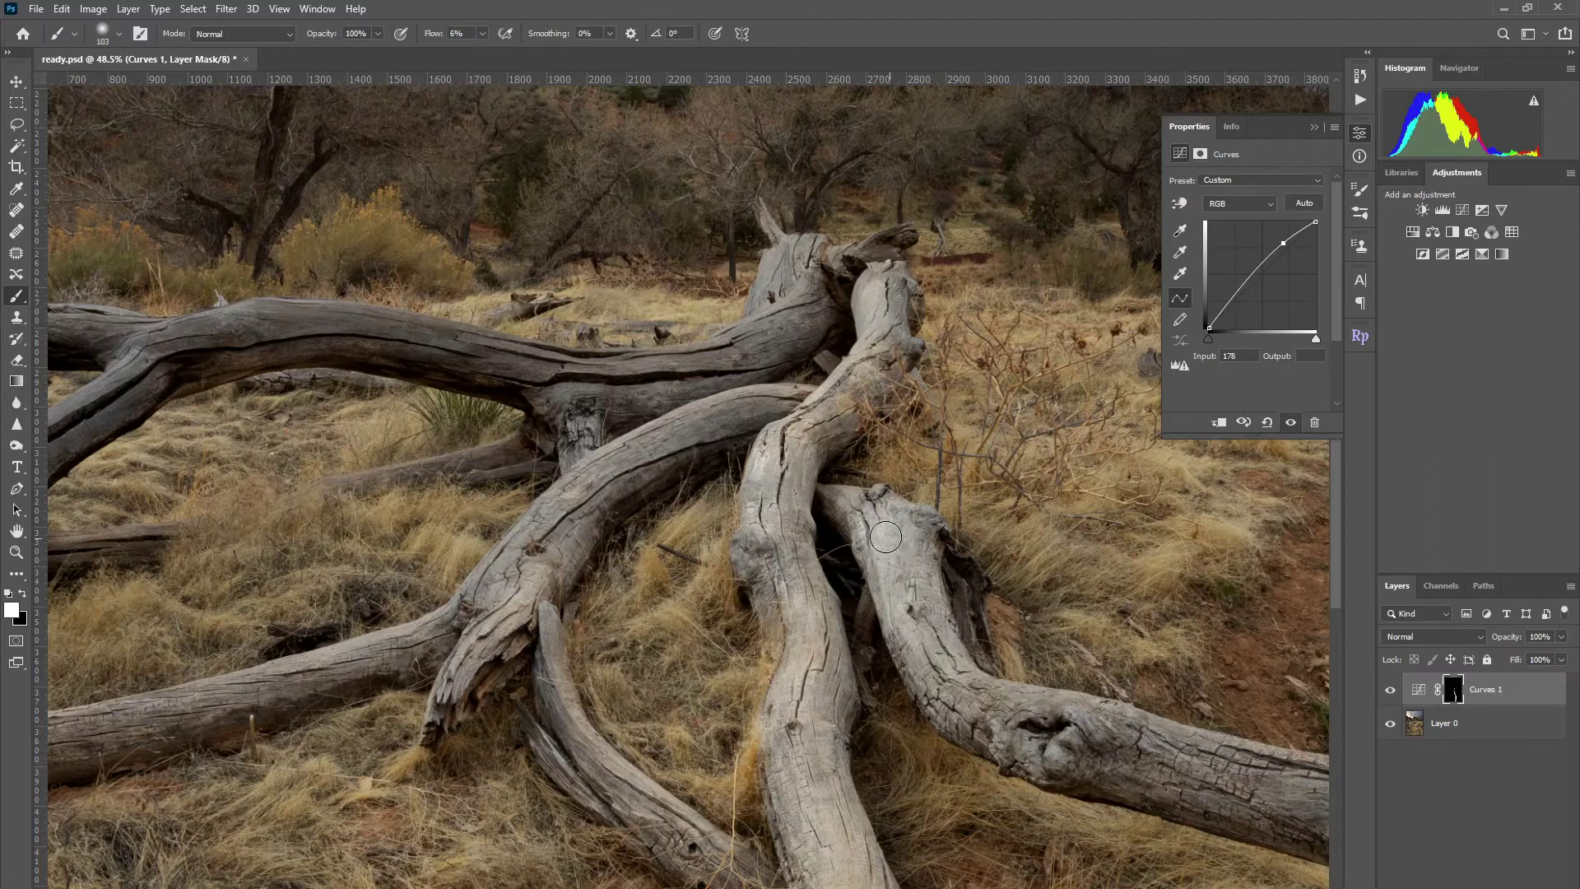
{"action": "scroll", "coordinate": [887, 534], "scroll_direction": "up", "scroll_amount": 8}
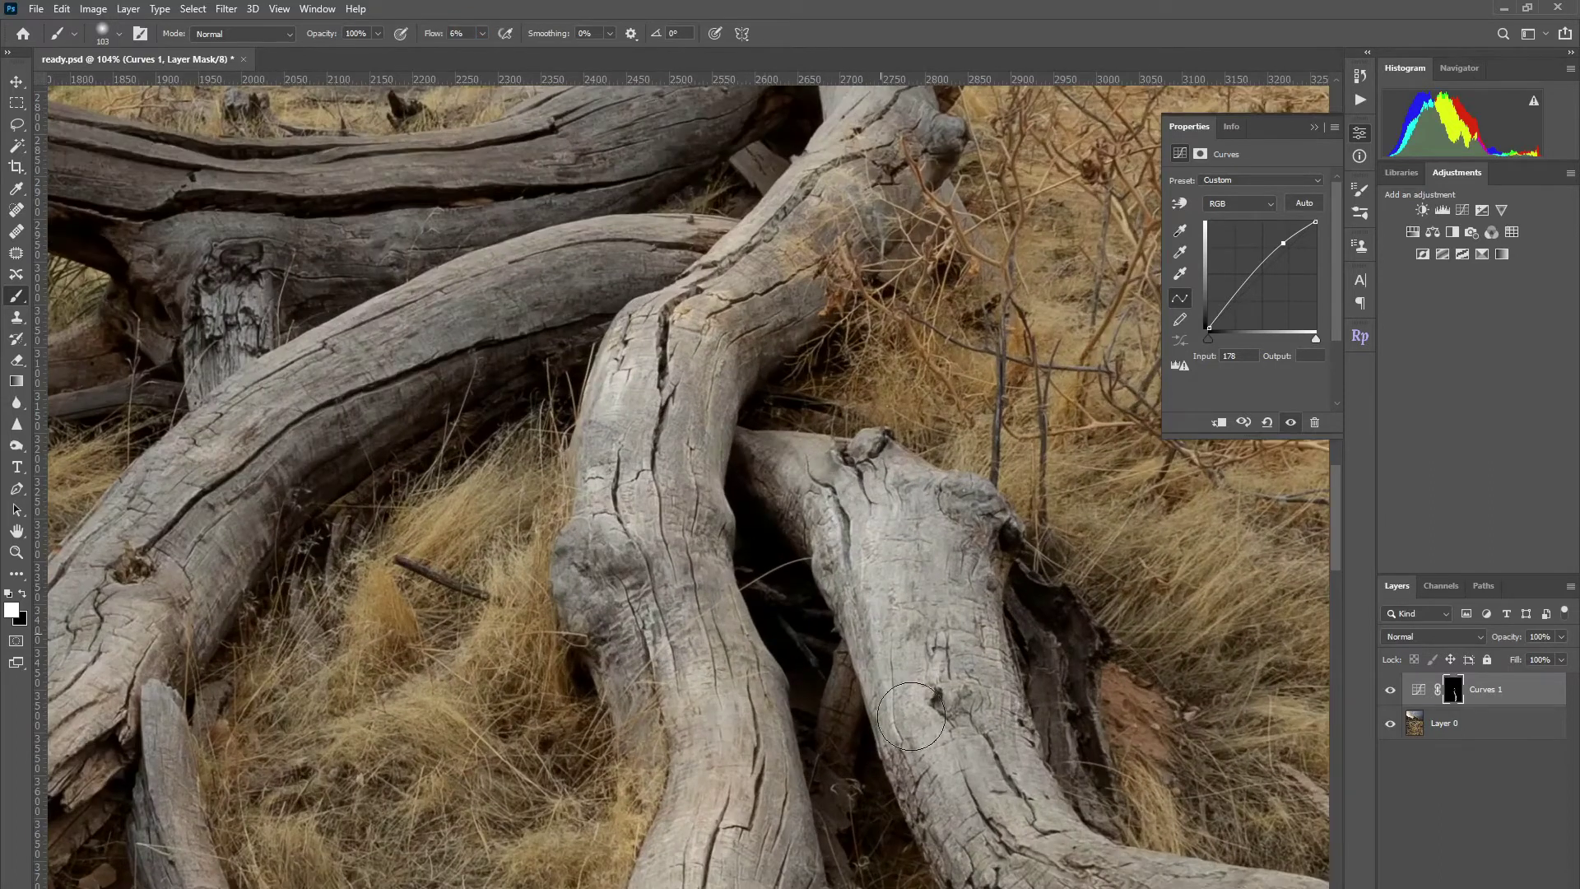
{"action": "left_click_drag", "start_coordinate": [1027, 843], "coordinate": [835, 502]}
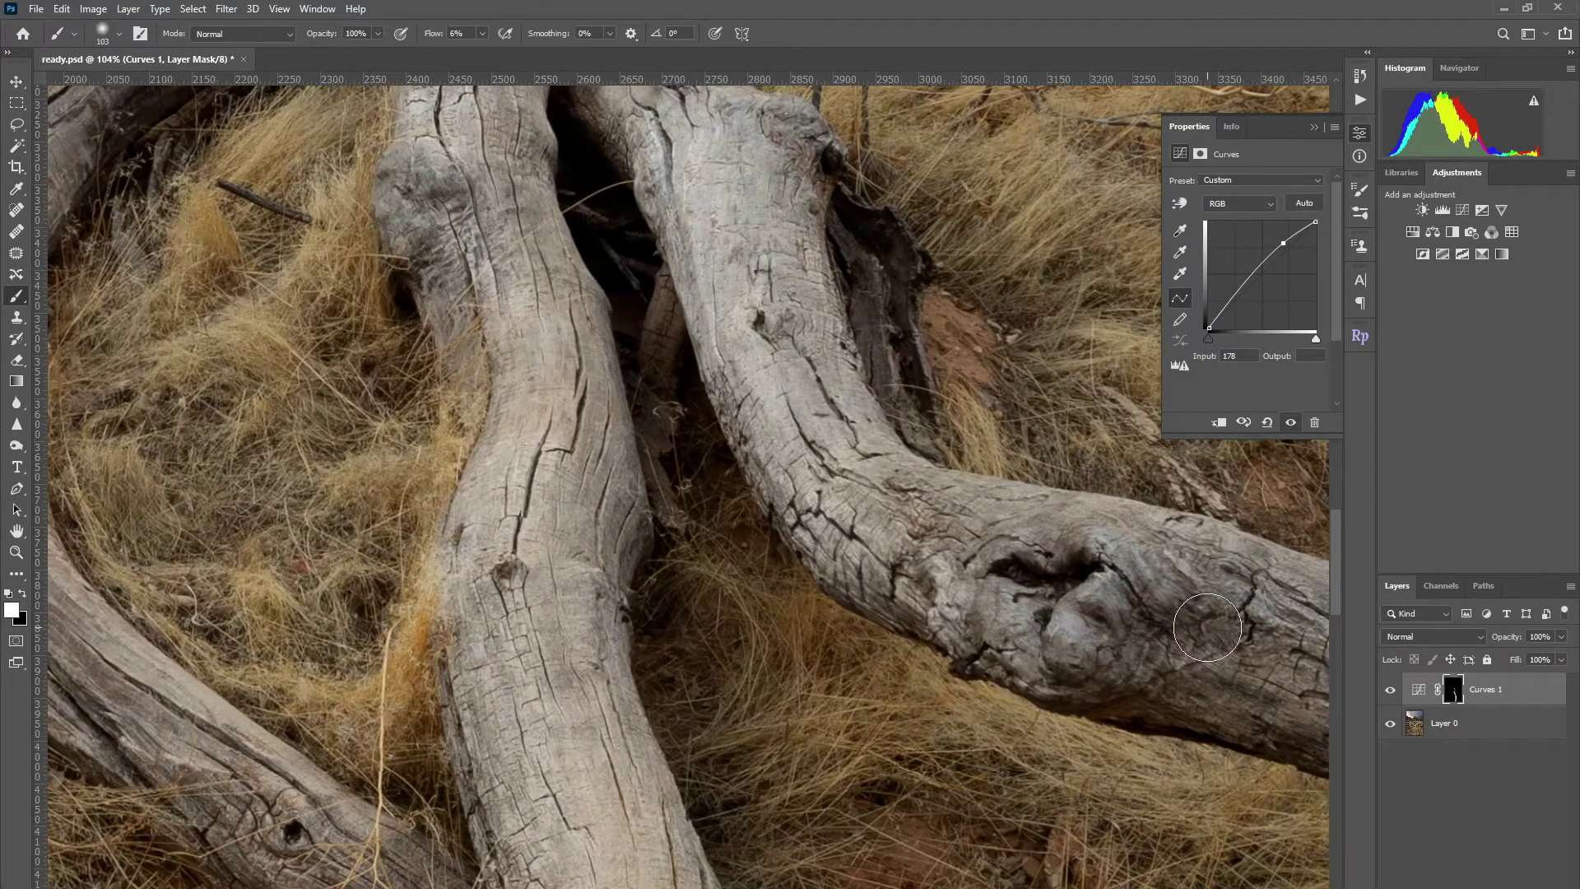
{"action": "left_click_drag", "start_coordinate": [1207, 627], "coordinate": [990, 560]}
{"action": "scroll", "coordinate": [872, 543], "scroll_direction": "down", "scroll_amount": 5}
{"action": "scroll", "coordinate": [543, 333], "scroll_direction": "up", "scroll_amount": 3}
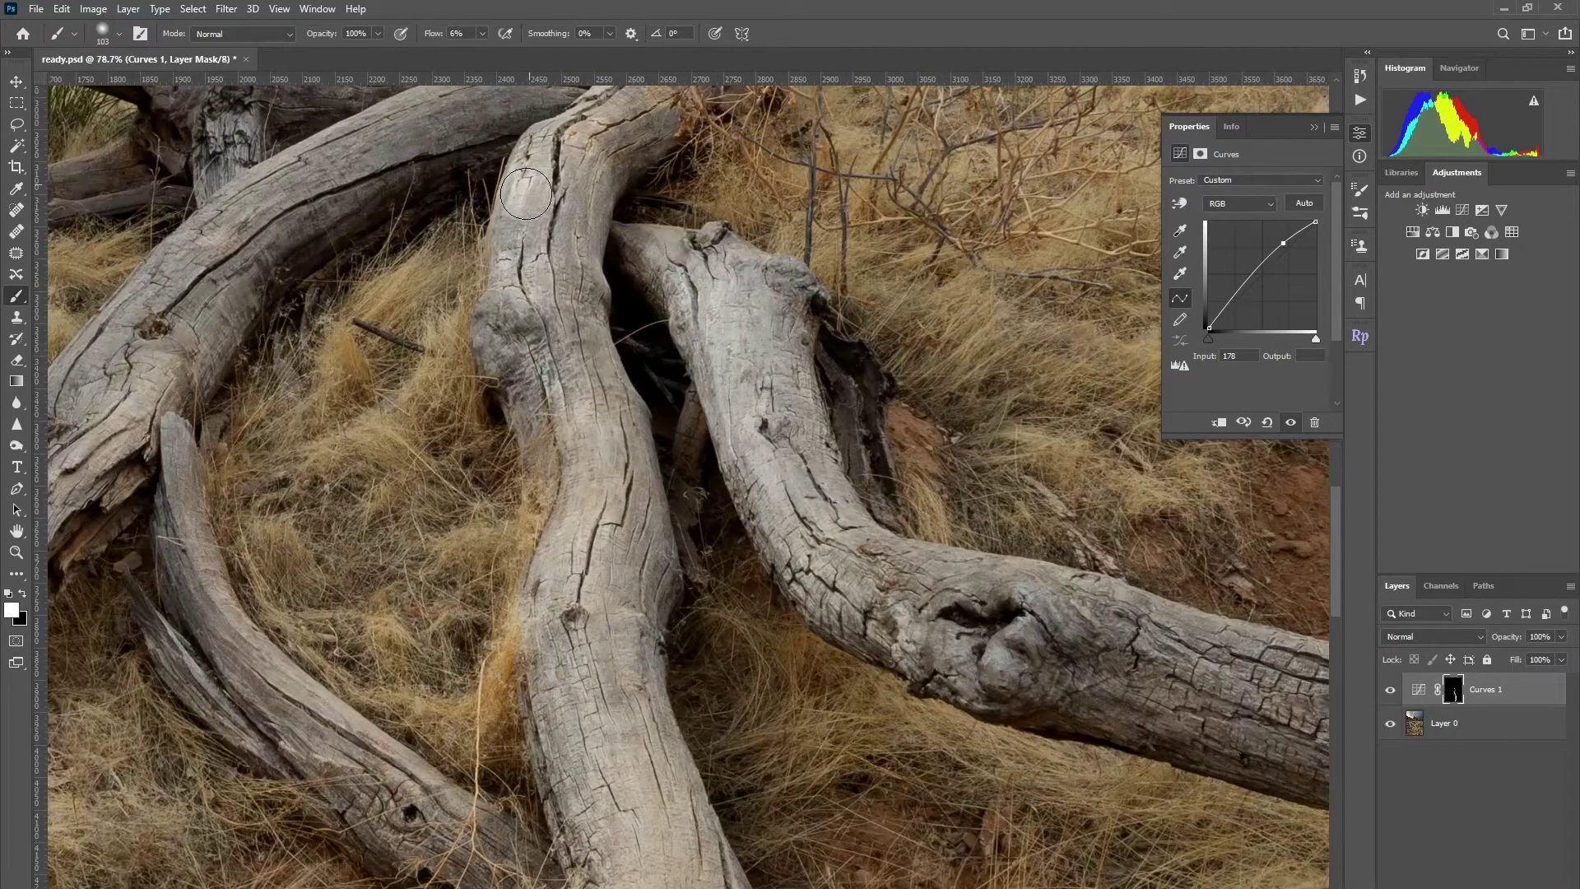
Build up the brightening along the central trunk and the outer part of the right branch on the Curves 1 mask.
{"action": "mouse_move", "coordinate": [532, 403]}
{"action": "left_mouse_down"}
{"action": "mouse_move", "coordinate": [553, 668]}
{"action": "mouse_move", "coordinate": [556, 627]}
{"action": "mouse_move", "coordinate": [577, 788]}
{"action": "mouse_move", "coordinate": [615, 842]}
{"action": "left_mouse_up"}
{"action": "scroll", "coordinate": [609, 790], "scroll_direction": "down", "scroll_amount": 5}
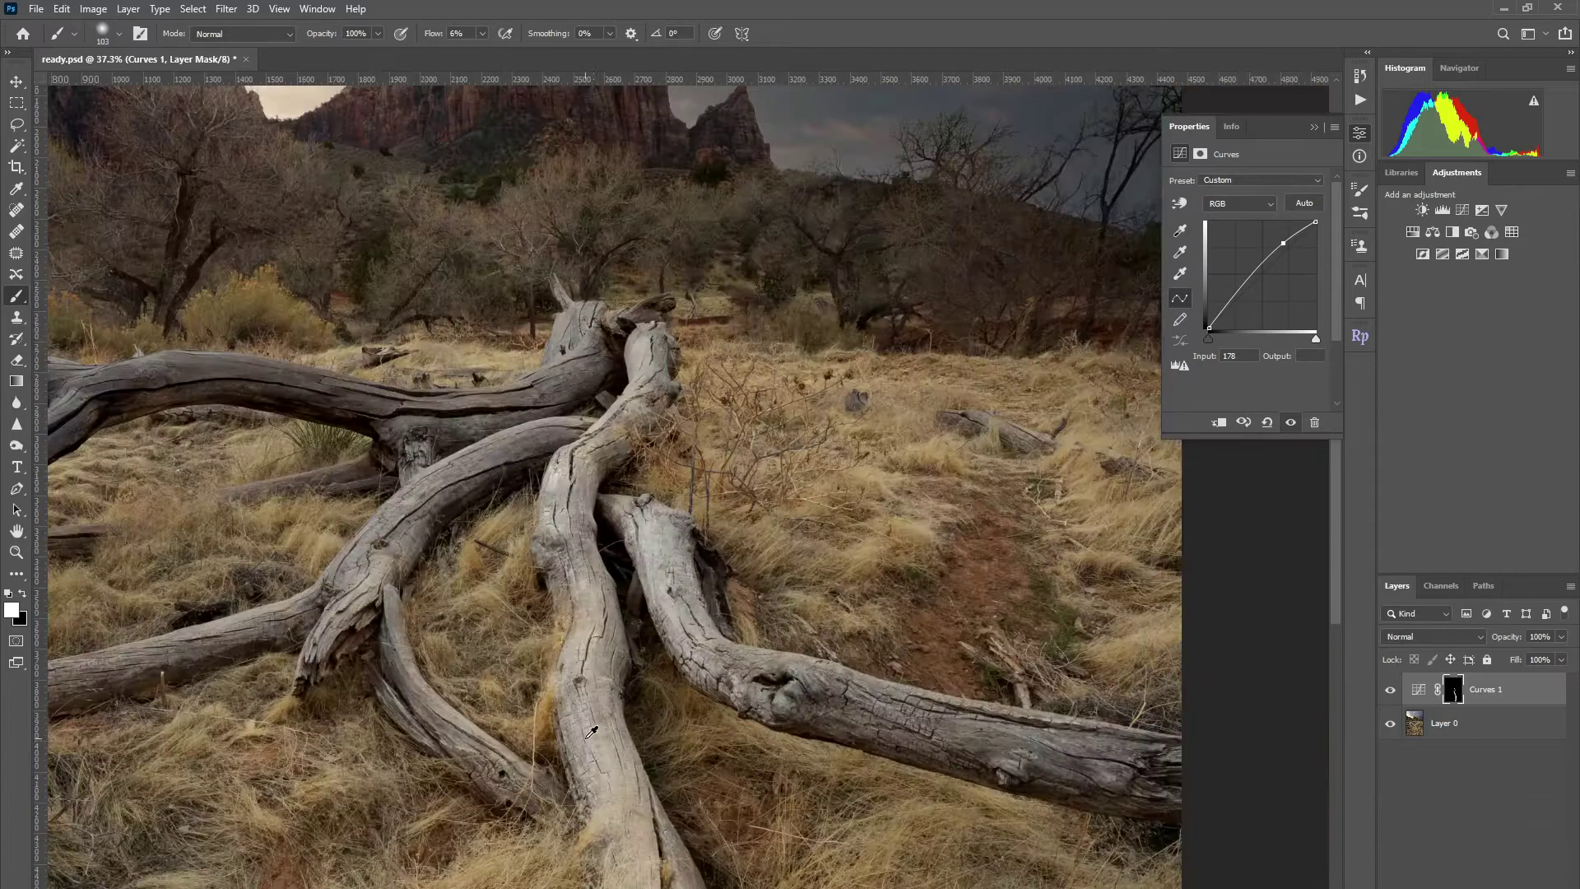
{"action": "scroll", "coordinate": [613, 706], "scroll_direction": "up", "scroll_amount": 5}
{"action": "mouse_move", "coordinate": [634, 729]}
{"action": "left_mouse_down"}
{"action": "mouse_move", "coordinate": [811, 795]}
{"action": "mouse_move", "coordinate": [906, 801]}
{"action": "mouse_move", "coordinate": [914, 836]}
{"action": "left_mouse_up"}
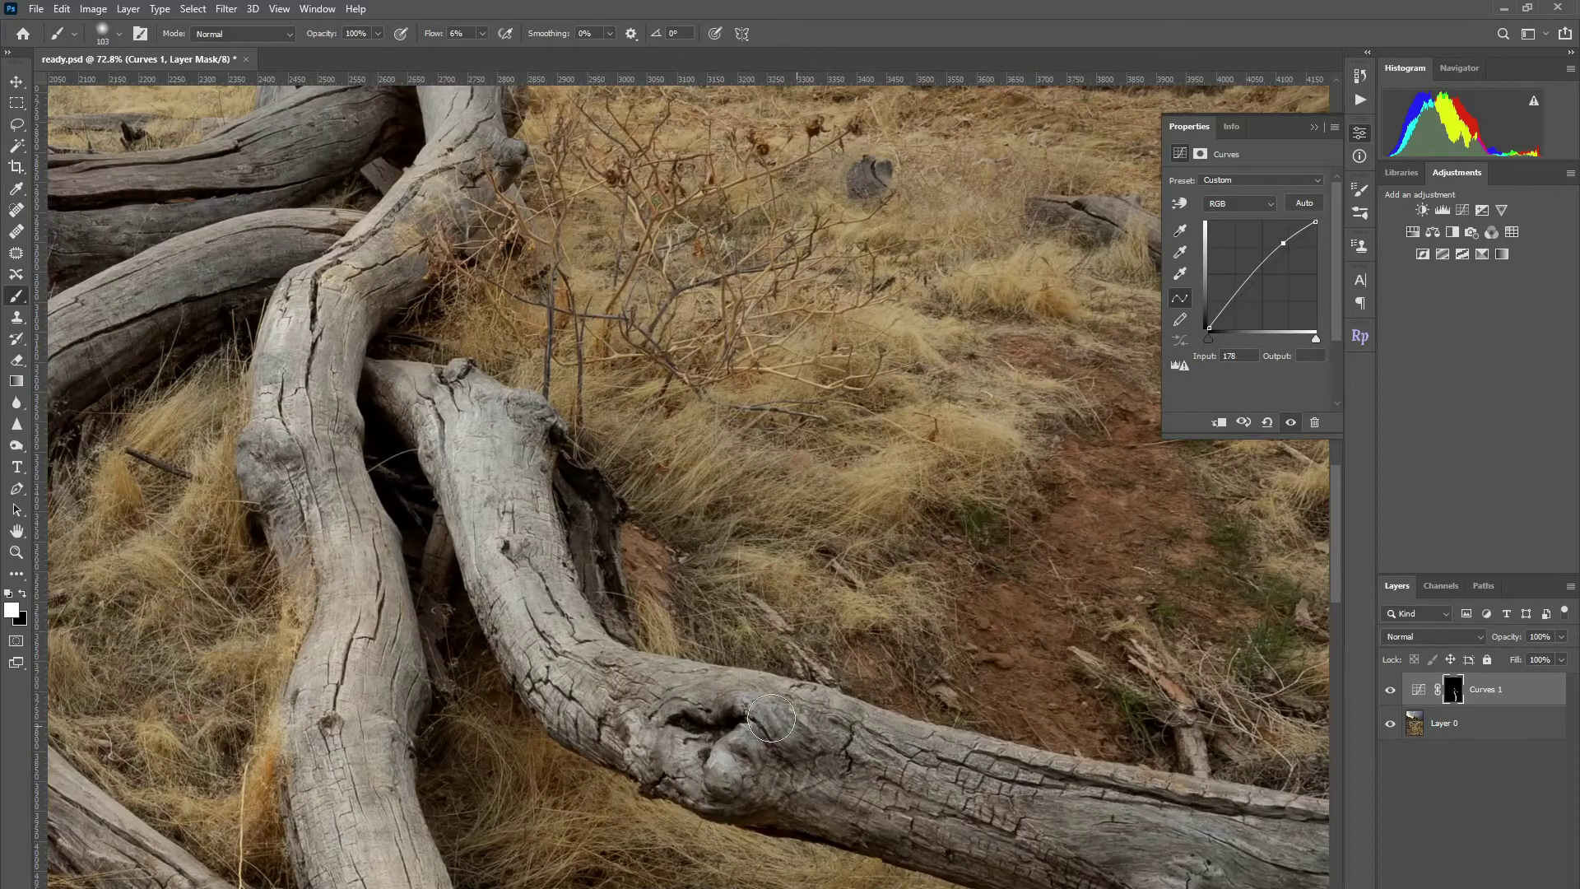
{"action": "scroll", "coordinate": [461, 370], "scroll_direction": "down", "scroll_amount": 5}
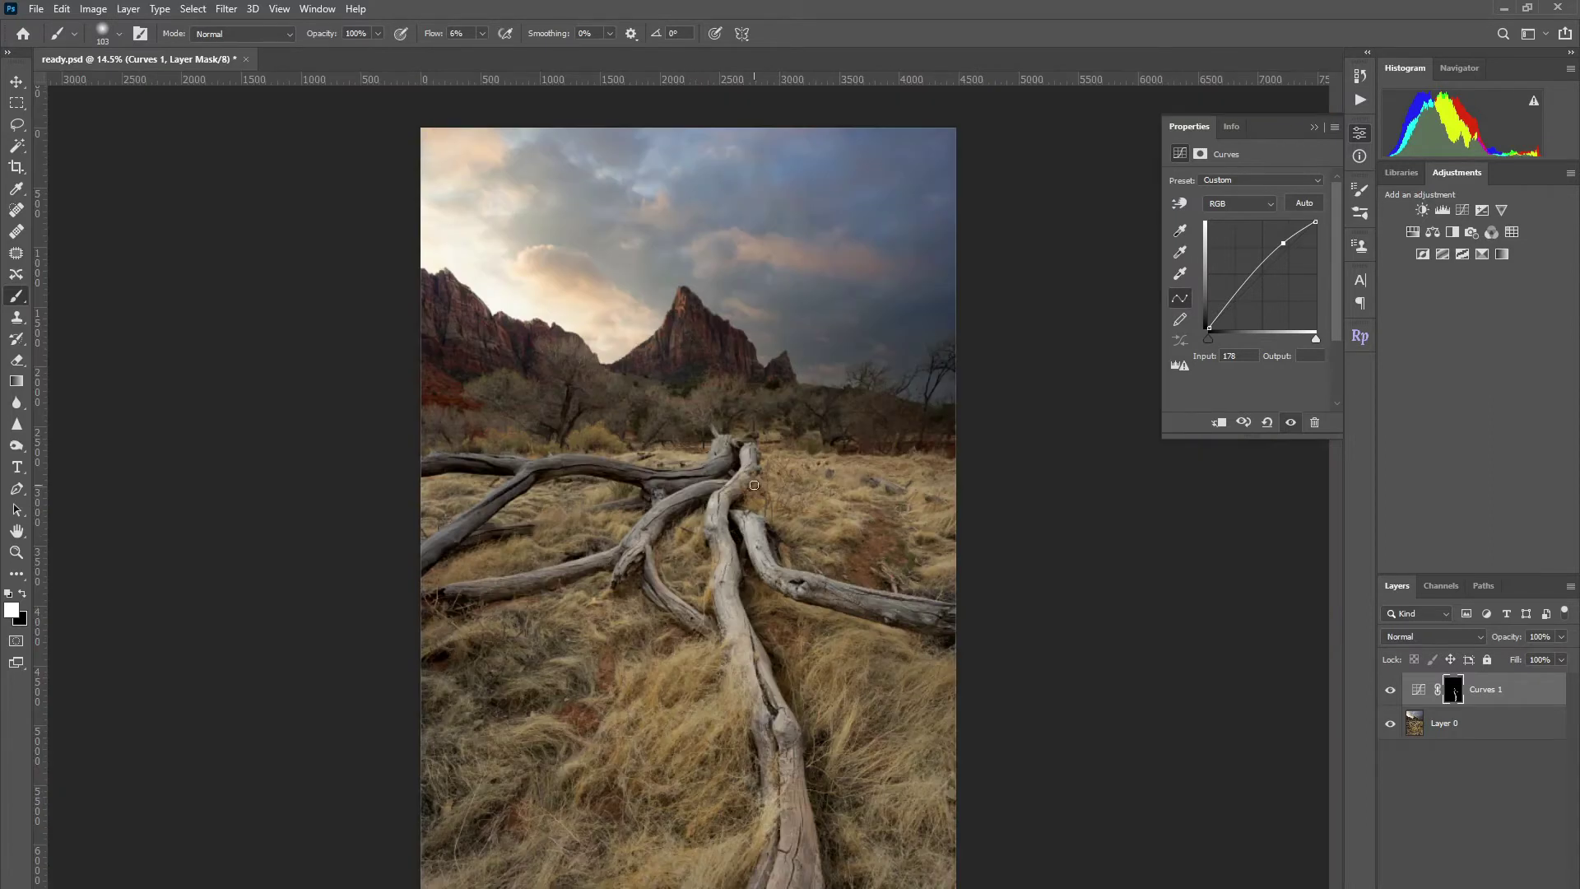
Paint white on the Curves 1 mask along the top of the lower-left branch, out to its broken end.
{"action": "scroll", "coordinate": [753, 485], "scroll_direction": "up", "scroll_amount": 5}
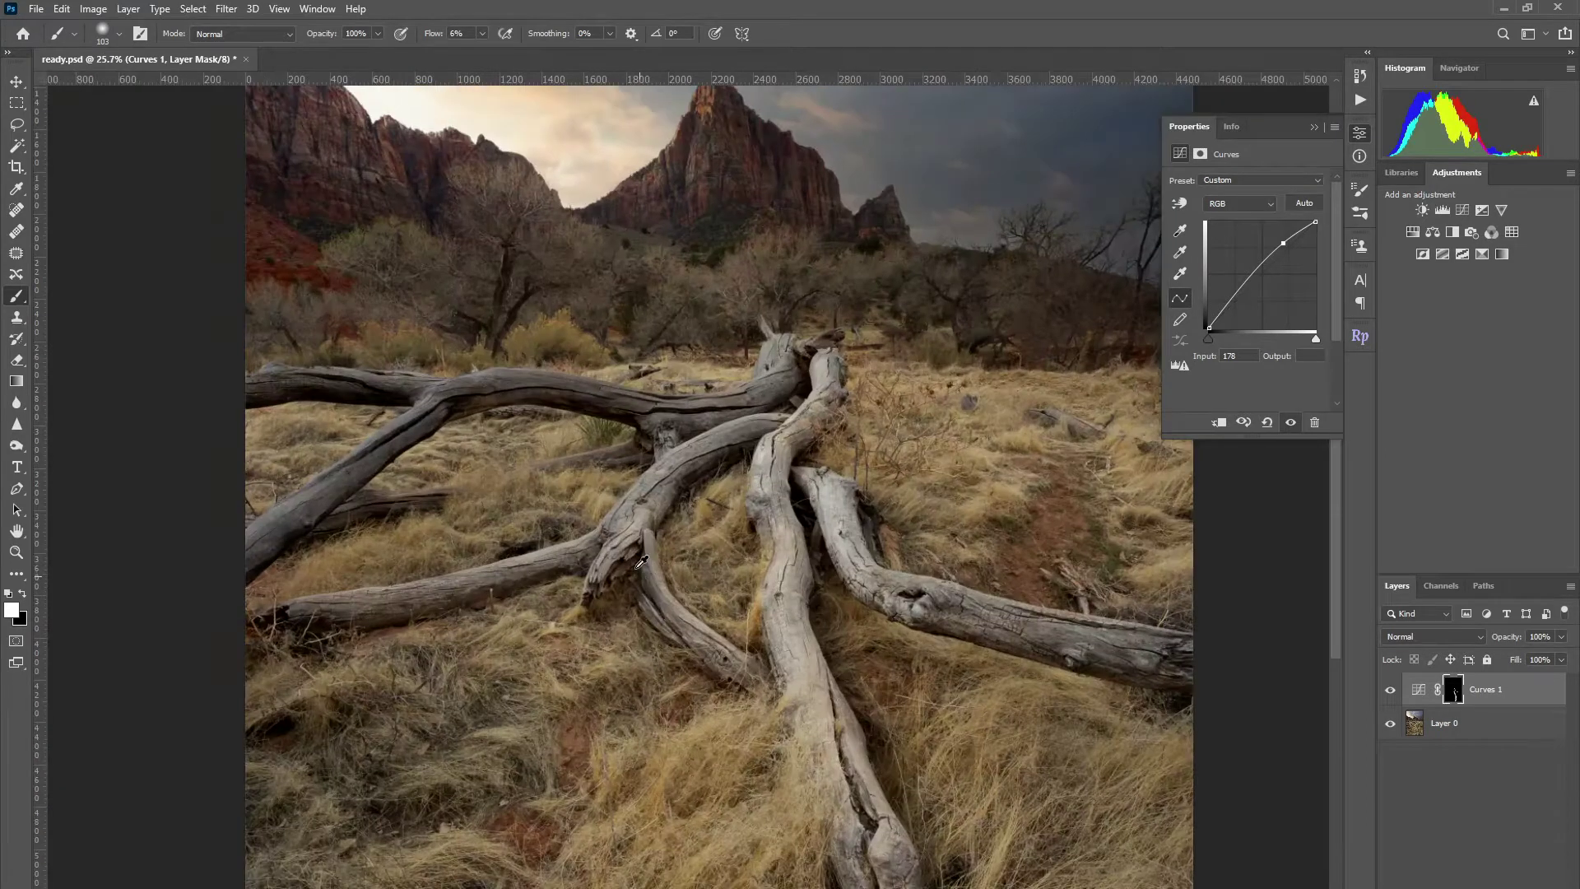
{"action": "mouse_move", "coordinate": [597, 518]}
{"action": "left_mouse_down"}
{"action": "mouse_move", "coordinate": [718, 370]}
{"action": "mouse_move", "coordinate": [897, 245]}
{"action": "mouse_move", "coordinate": [656, 504]}
{"action": "mouse_move", "coordinate": [964, 412]}
{"action": "mouse_move", "coordinate": [460, 699]}
{"action": "mouse_move", "coordinate": [411, 744]}
{"action": "left_mouse_up"}
{"action": "mouse_move", "coordinate": [411, 745]}
{"action": "left_mouse_down"}
{"action": "mouse_move", "coordinate": [586, 551]}
{"action": "mouse_move", "coordinate": [432, 678]}
{"action": "mouse_move", "coordinate": [671, 548]}
{"action": "mouse_move", "coordinate": [731, 533]}
{"action": "left_mouse_up"}
{"action": "mouse_move", "coordinate": [730, 533]}
{"action": "left_mouse_down"}
{"action": "mouse_move", "coordinate": [480, 645]}
{"action": "mouse_move", "coordinate": [348, 677]}
{"action": "left_mouse_up"}
{"action": "left_click_drag", "start_coordinate": [348, 677], "coordinate": [837, 532]}
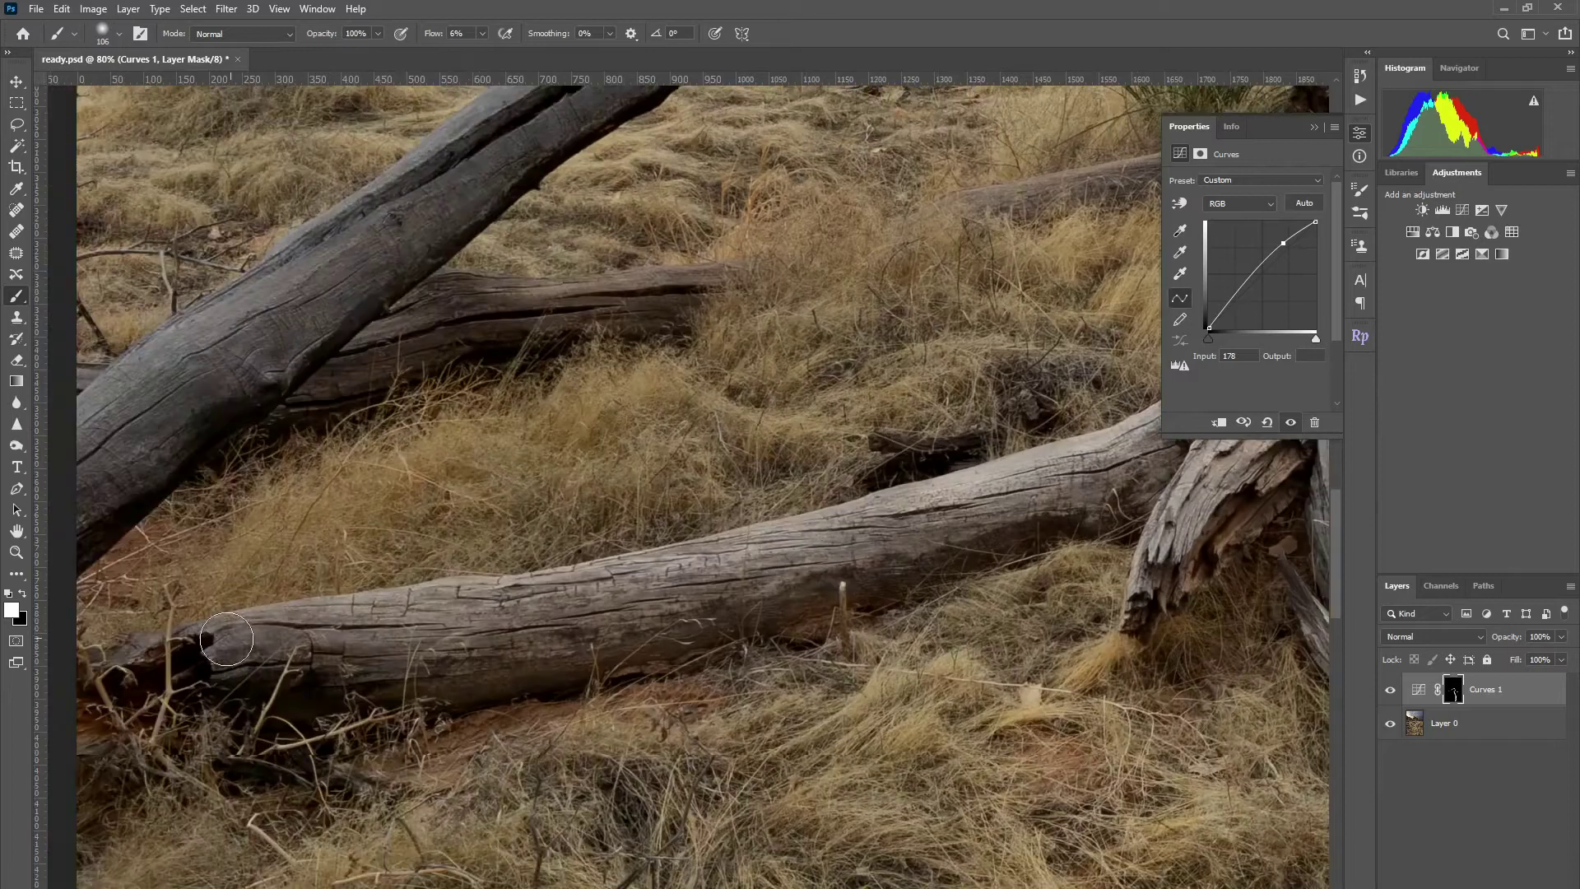
{"action": "scroll", "coordinate": [719, 516], "scroll_direction": "down", "scroll_amount": 4}
Brighten the diagonal left branch up to its fork by painting white on the Curves 1 mask.
{"action": "scroll", "coordinate": [584, 383], "scroll_direction": "up", "scroll_amount": 5}
{"action": "left_click_drag", "start_coordinate": [188, 714], "coordinate": [687, 366]}
{"action": "left_click_drag", "start_coordinate": [825, 256], "coordinate": [786, 262]}
{"action": "left_click_drag", "start_coordinate": [939, 160], "coordinate": [136, 773]}
{"action": "mouse_move", "coordinate": [873, 115]}
{"action": "left_mouse_down"}
{"action": "mouse_move", "coordinate": [775, 596]}
{"action": "mouse_move", "coordinate": [452, 526]}
{"action": "mouse_move", "coordinate": [200, 517]}
{"action": "mouse_move", "coordinate": [832, 563]}
{"action": "mouse_move", "coordinate": [1197, 512]}
{"action": "left_mouse_up"}
{"action": "left_click_drag", "start_coordinate": [968, 551], "coordinate": [593, 633]}
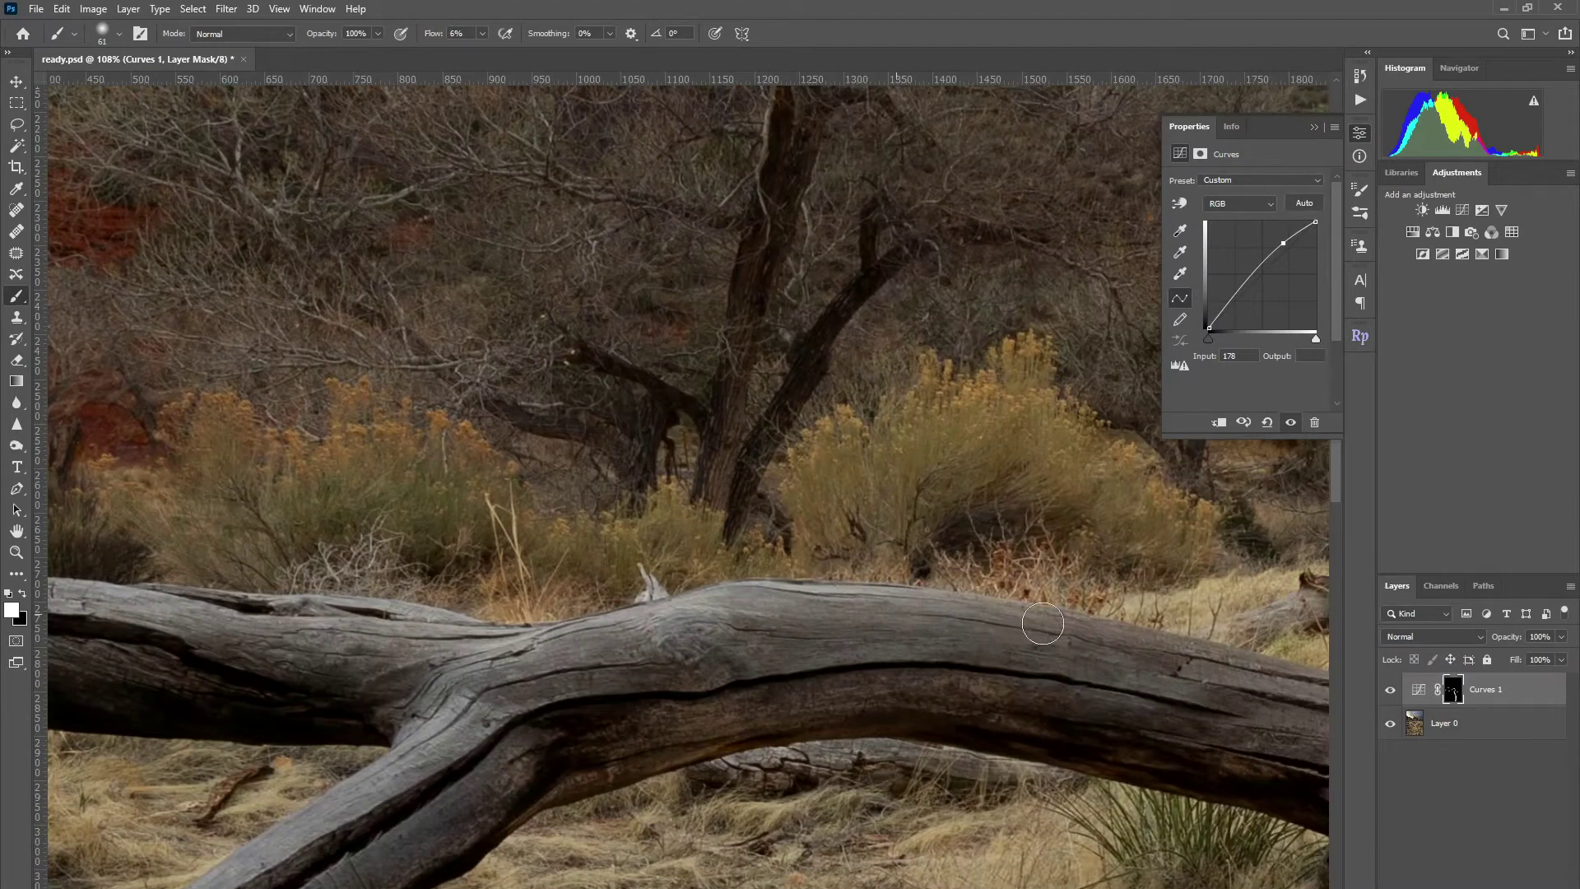
Paint white on the Curves 1 mask along the upper horizontal branch up to the stump where the branches meet.
{"action": "left_click_drag", "start_coordinate": [1152, 650], "coordinate": [758, 565]}
{"action": "left_click_drag", "start_coordinate": [1012, 622], "coordinate": [579, 615]}
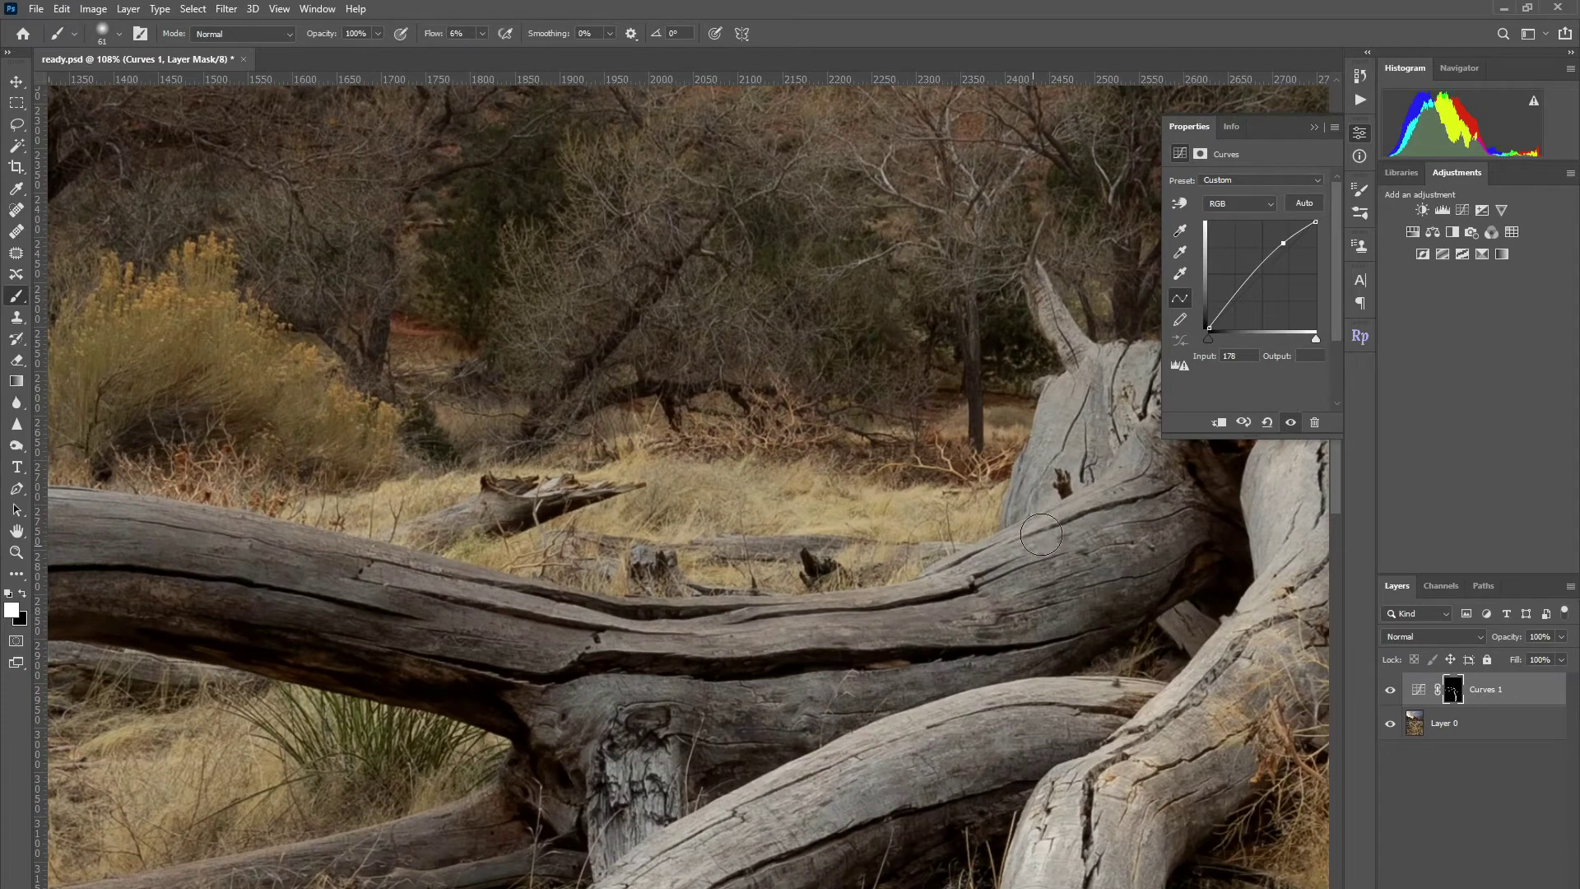
{"action": "left_click_drag", "start_coordinate": [329, 576], "coordinate": [862, 612]}
{"action": "mouse_move", "coordinate": [1163, 639]}
{"action": "left_mouse_down"}
{"action": "mouse_move", "coordinate": [593, 570]}
{"action": "mouse_move", "coordinate": [952, 600]}
{"action": "left_mouse_up"}
{"action": "scroll", "coordinate": [924, 694], "scroll_direction": "down", "scroll_amount": 5}
{"action": "scroll", "coordinate": [1097, 683], "scroll_direction": "up", "scroll_amount": 3}
{"action": "scroll", "coordinate": [938, 568], "scroll_direction": "up", "scroll_amount": 4}
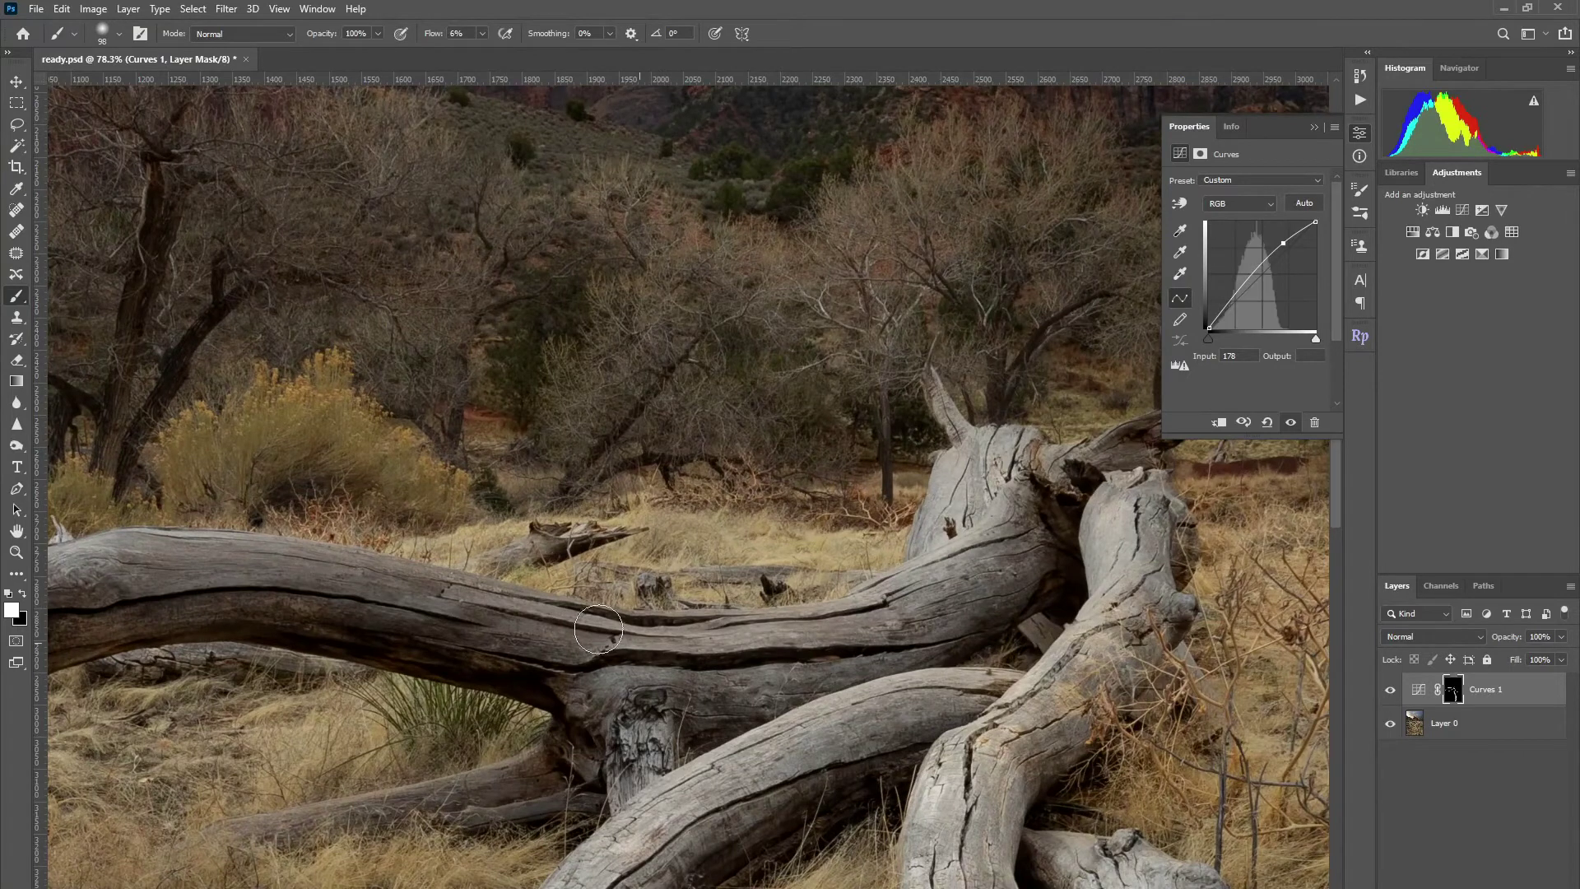
{"action": "scroll", "coordinate": [658, 641], "scroll_direction": "down", "scroll_amount": 3}
{"action": "scroll", "coordinate": [947, 434], "scroll_direction": "down", "scroll_amount": 5}
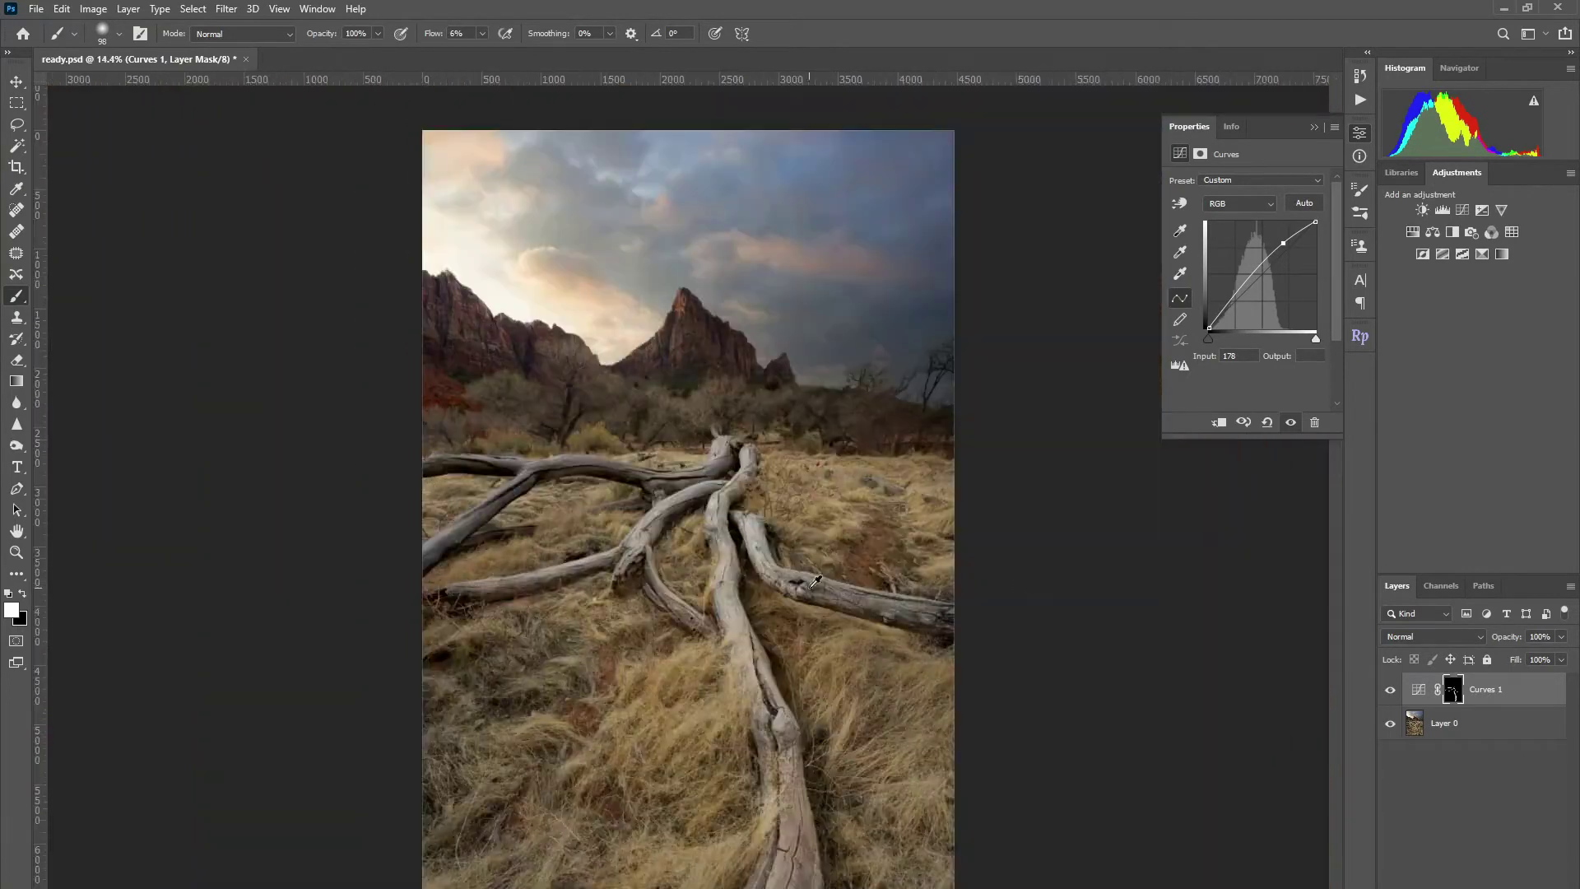
{"action": "scroll", "coordinate": [811, 588], "scroll_direction": "up", "scroll_amount": 1}
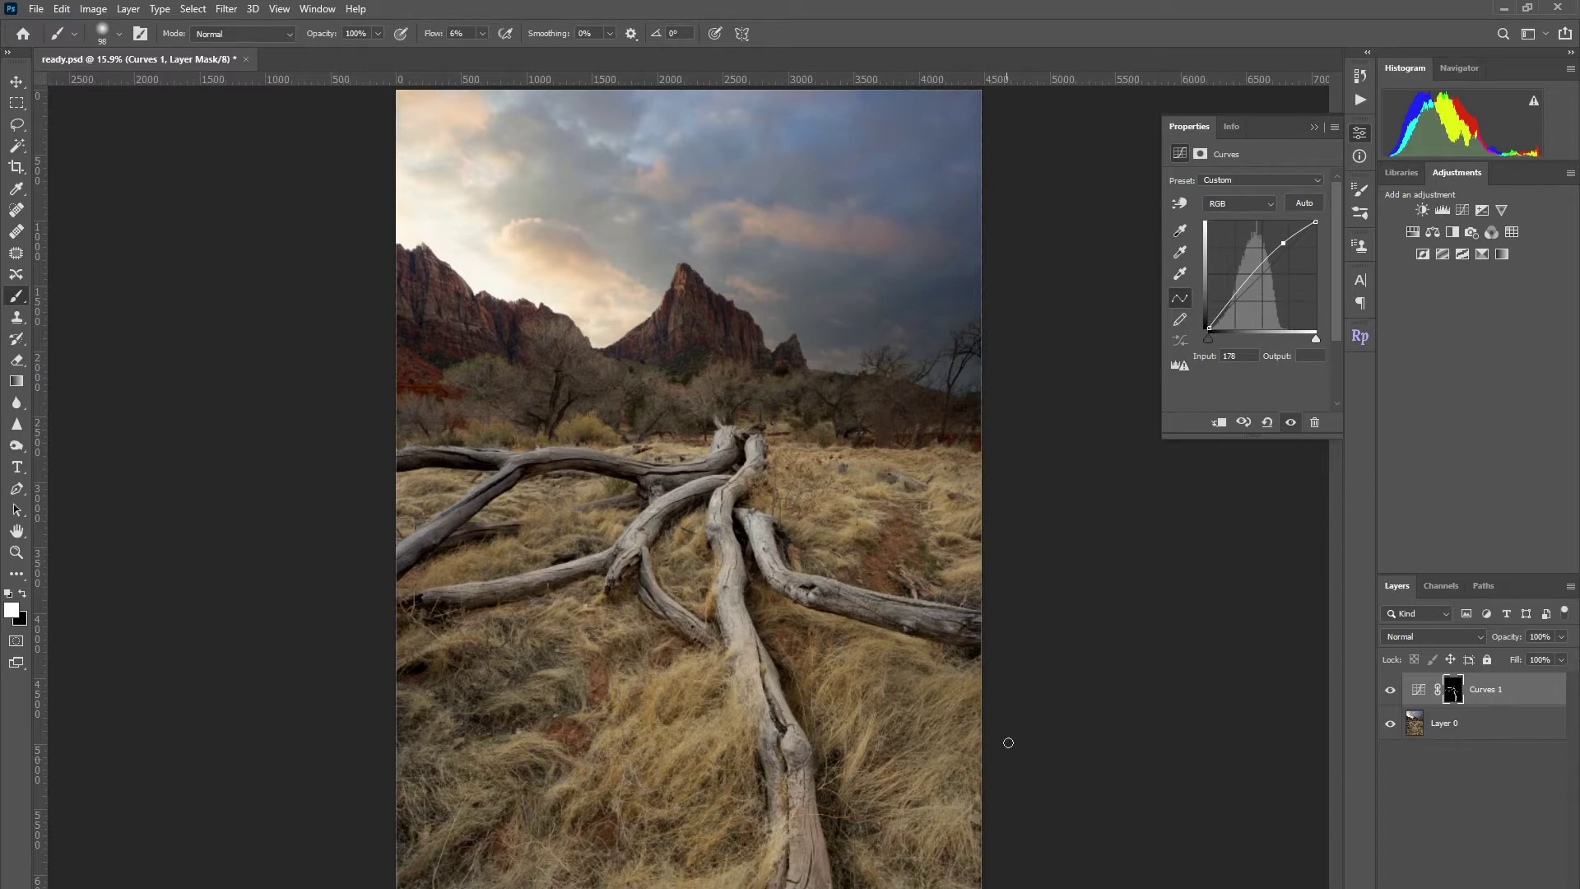
{"action": "left_click_drag", "start_coordinate": [767, 752], "coordinate": [782, 753]}
{"action": "scroll", "coordinate": [922, 783], "scroll_direction": "down", "scroll_amount": 1}
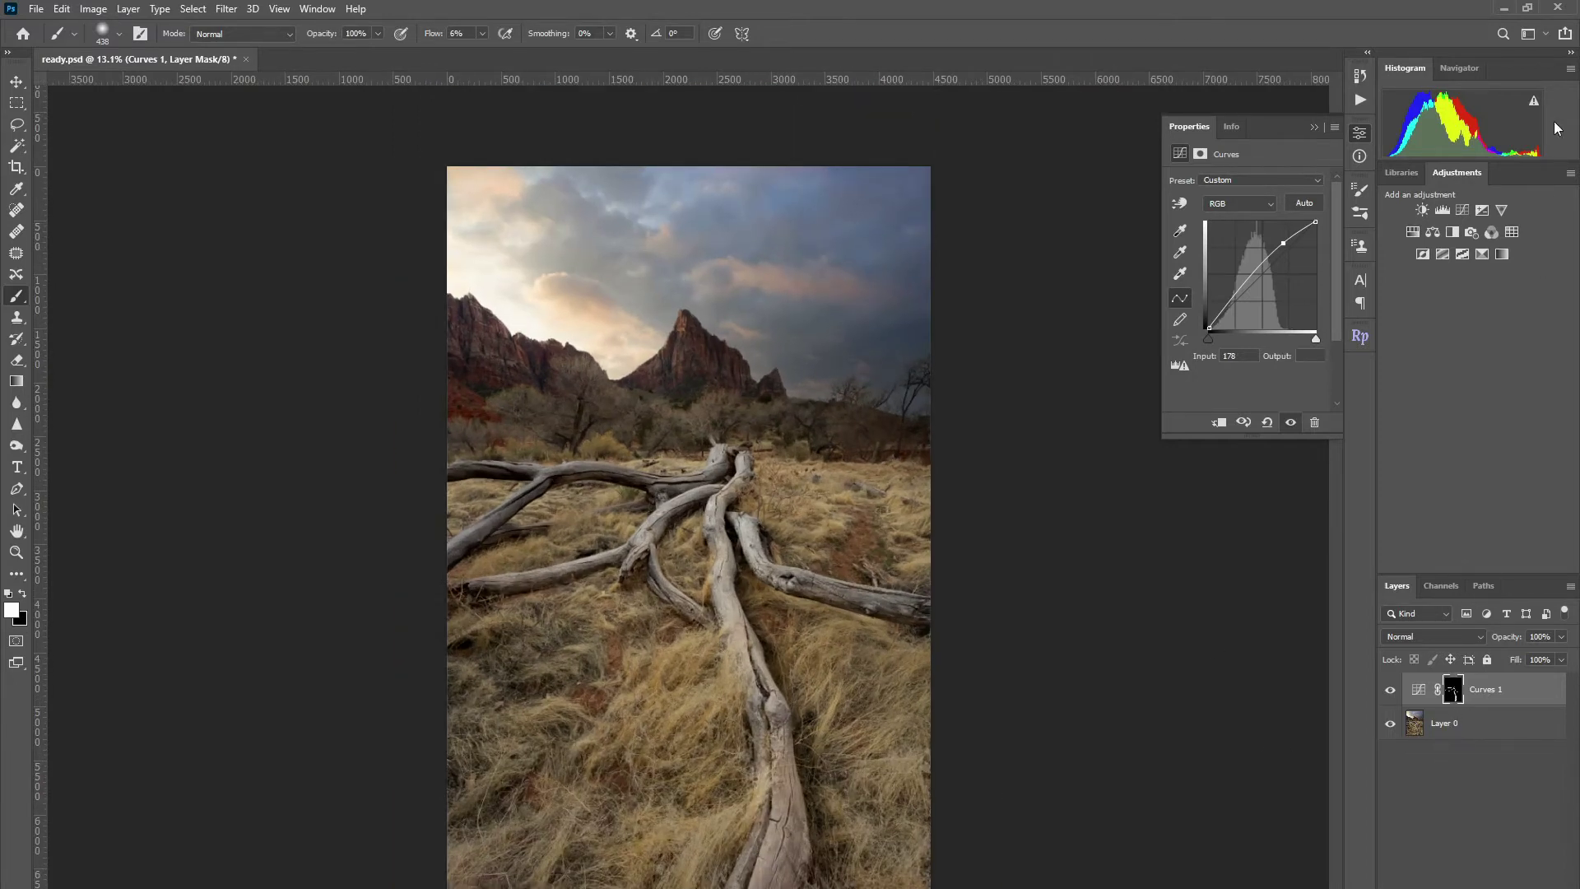
Add a second Curves adjustment layer, pull its midtones down at input 148 to darken the image, and invert its mask.
{"action": "left_click", "coordinate": [1461, 210]}
{"action": "left_click_drag", "start_coordinate": [1264, 273], "coordinate": [1270, 276]}
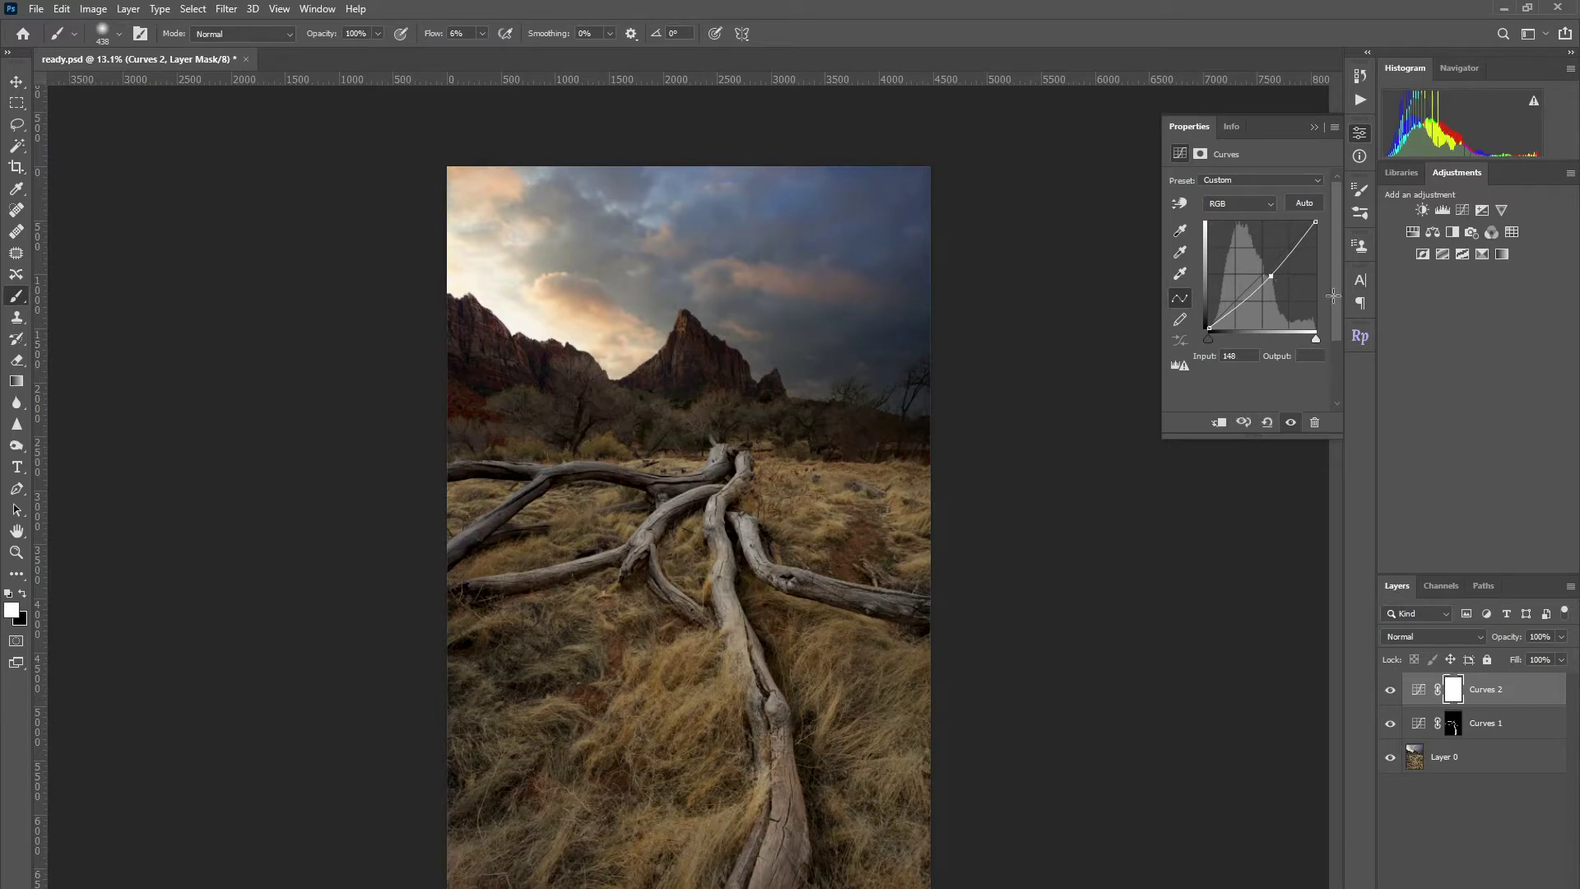
{"action": "key", "text": "ctrl+i"}
Resize the brush to 89 px and paint white on the Curves 2 mask to darken the shaded edge of the upper central trunk.
{"action": "scroll", "coordinate": [734, 493], "scroll_direction": "up", "scroll_amount": 5}
{"action": "scroll", "coordinate": [733, 494], "scroll_direction": "up", "scroll_amount": 3}
{"action": "right_click", "coordinate": [716, 497], "text": "alt"}
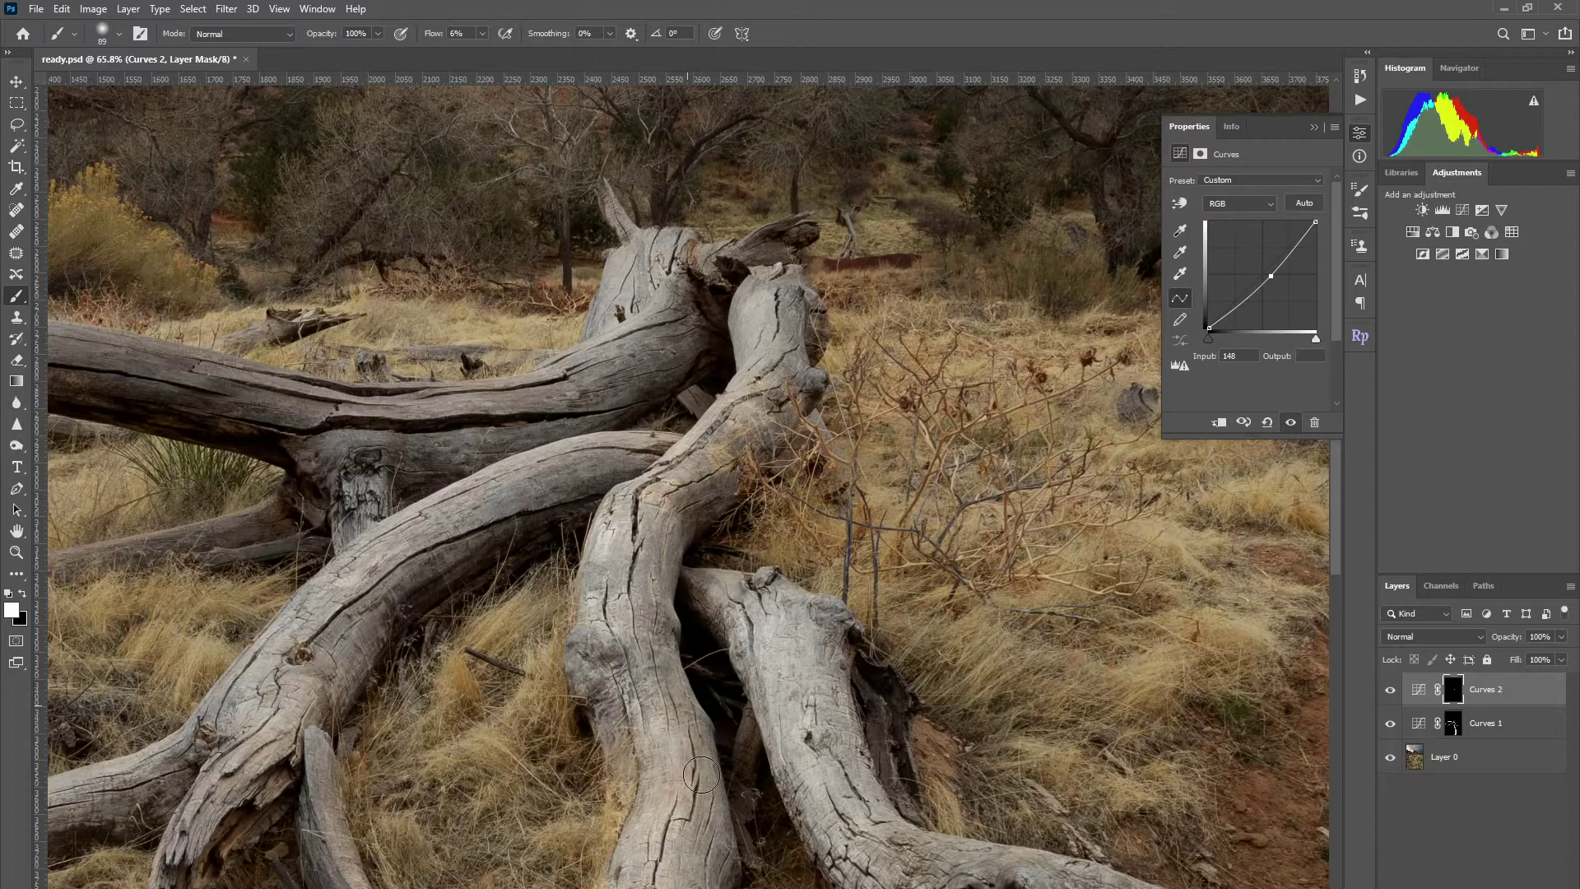
{"action": "left_click_drag", "start_coordinate": [686, 733], "coordinate": [682, 556]}
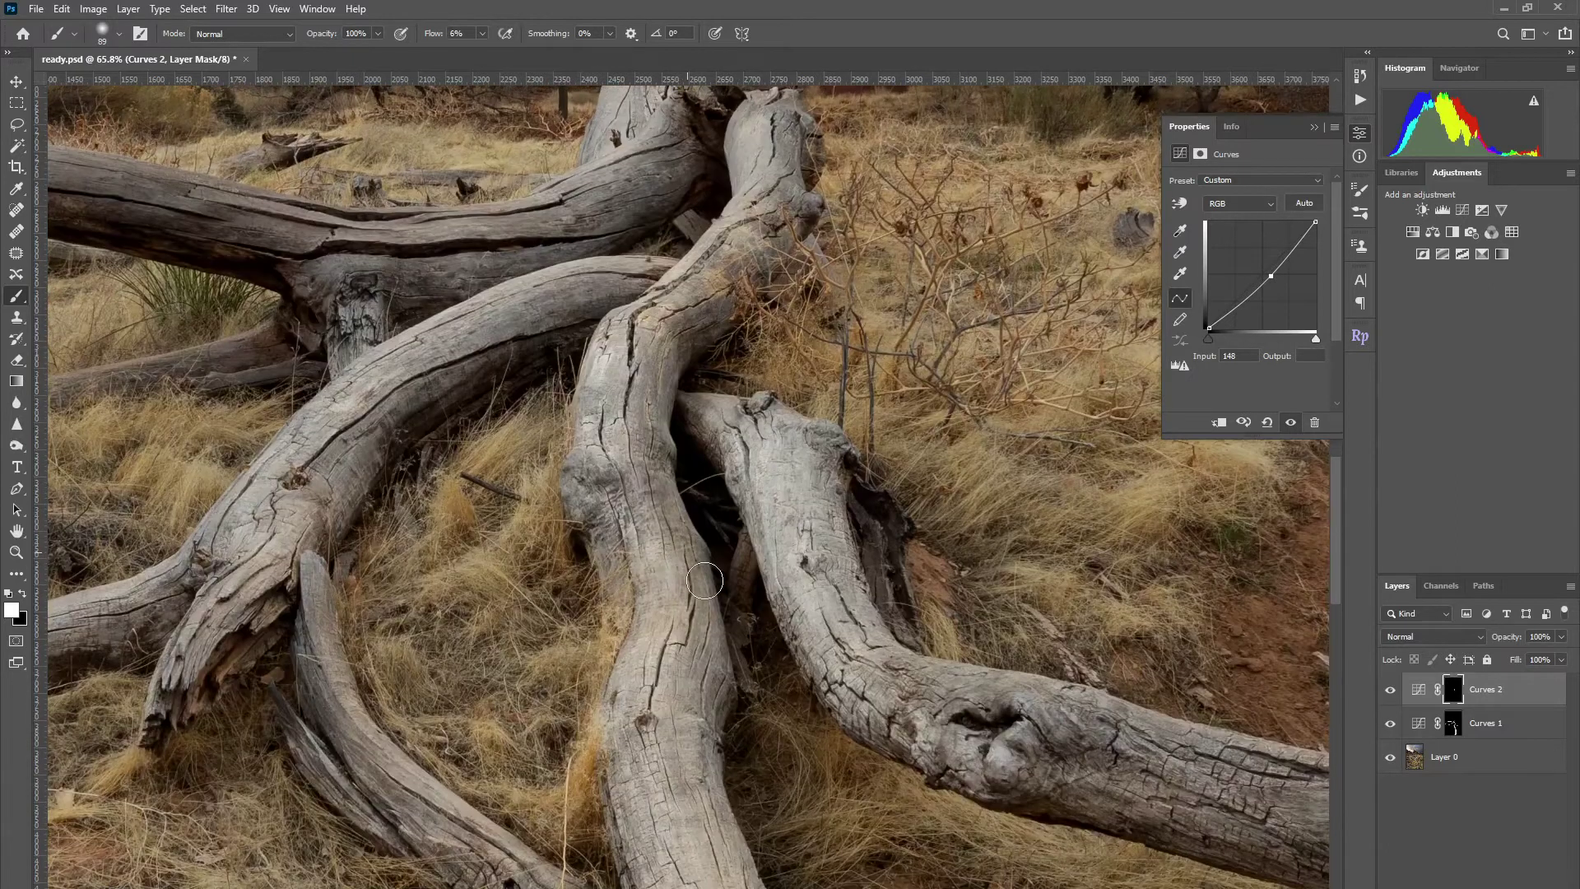
{"action": "left_click_drag", "start_coordinate": [712, 716], "coordinate": [705, 519]}
{"action": "left_click_drag", "start_coordinate": [713, 618], "coordinate": [794, 805]}
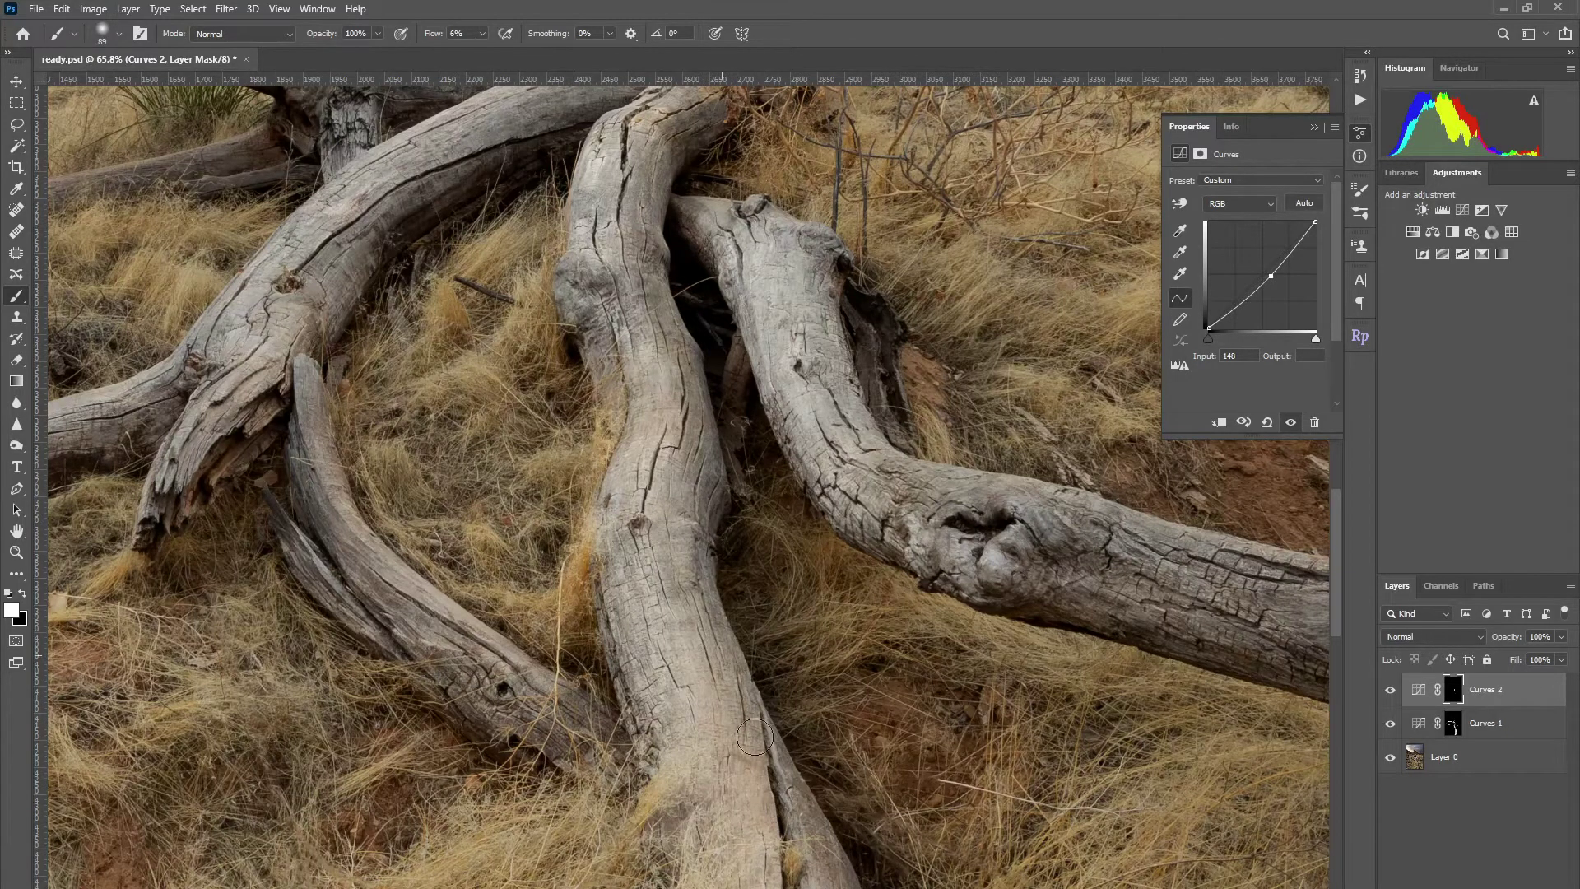
Continue darkening the shadow side of the central trunk down to the lower edge of the photo, using a 168 px brush.
{"action": "mouse_move", "coordinate": [735, 700]}
{"action": "left_mouse_down"}
{"action": "mouse_move", "coordinate": [683, 397]}
{"action": "mouse_move", "coordinate": [794, 589]}
{"action": "mouse_move", "coordinate": [900, 865]}
{"action": "mouse_move", "coordinate": [838, 627]}
{"action": "mouse_move", "coordinate": [897, 652]}
{"action": "mouse_move", "coordinate": [871, 781]}
{"action": "left_mouse_up"}
{"action": "left_click_drag", "start_coordinate": [863, 802], "coordinate": [815, 476]}
{"action": "left_click_drag", "start_coordinate": [824, 536], "coordinate": [872, 799]}
{"action": "left_click_drag", "start_coordinate": [844, 642], "coordinate": [874, 846]}
{"action": "mouse_move", "coordinate": [800, 841]}
{"action": "left_mouse_down"}
{"action": "mouse_move", "coordinate": [781, 563]}
{"action": "mouse_move", "coordinate": [875, 716]}
{"action": "mouse_move", "coordinate": [835, 775]}
{"action": "mouse_move", "coordinate": [829, 431]}
{"action": "left_mouse_up"}
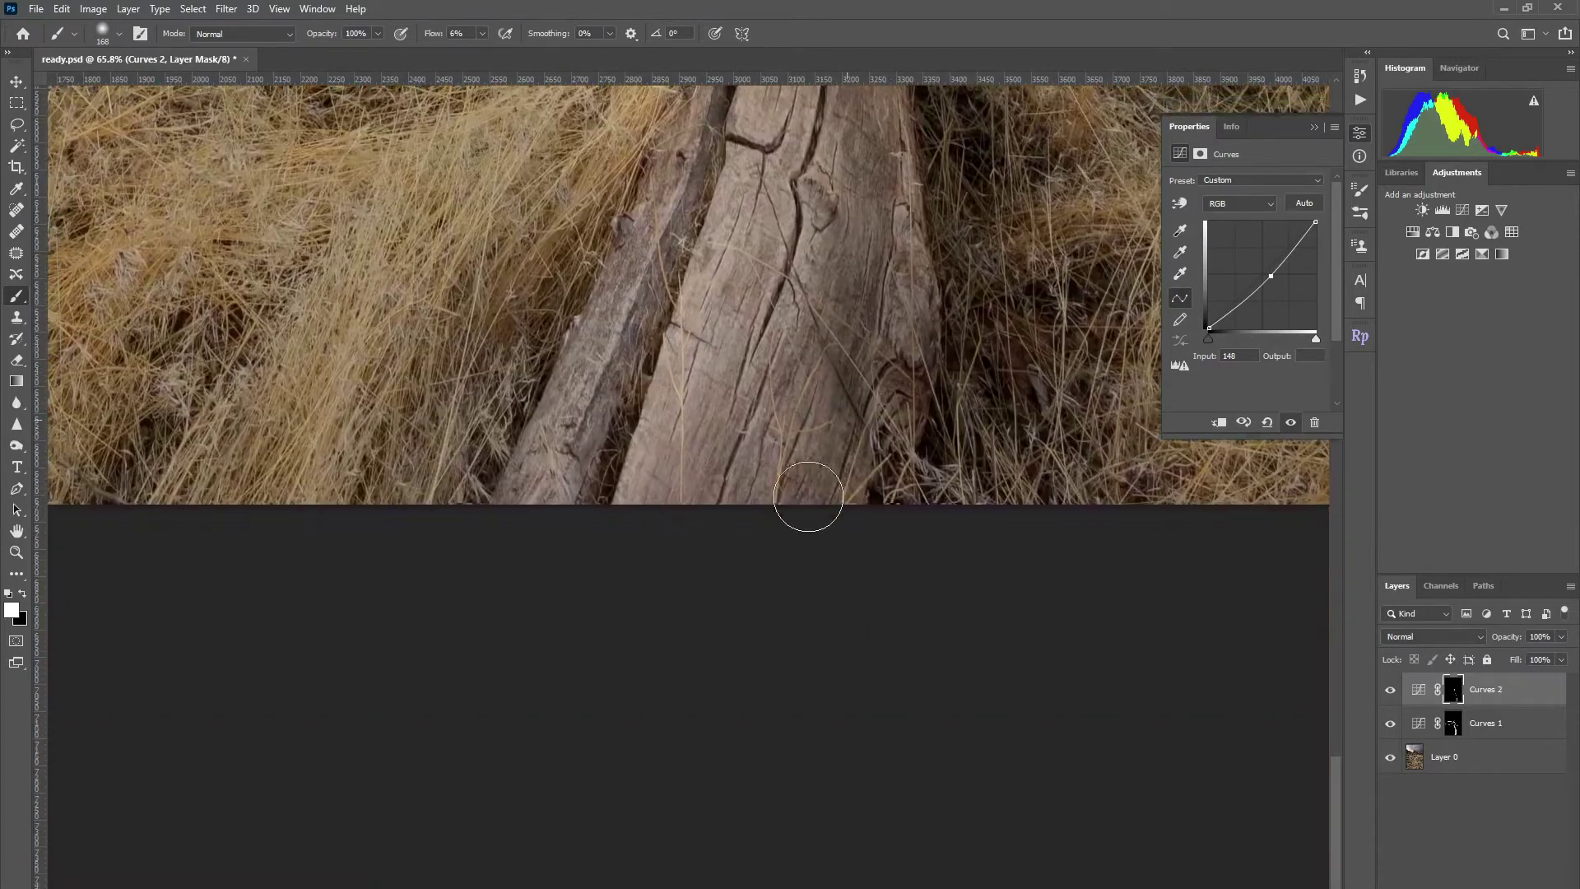
{"action": "left_click_drag", "start_coordinate": [862, 188], "coordinate": [755, 535]}
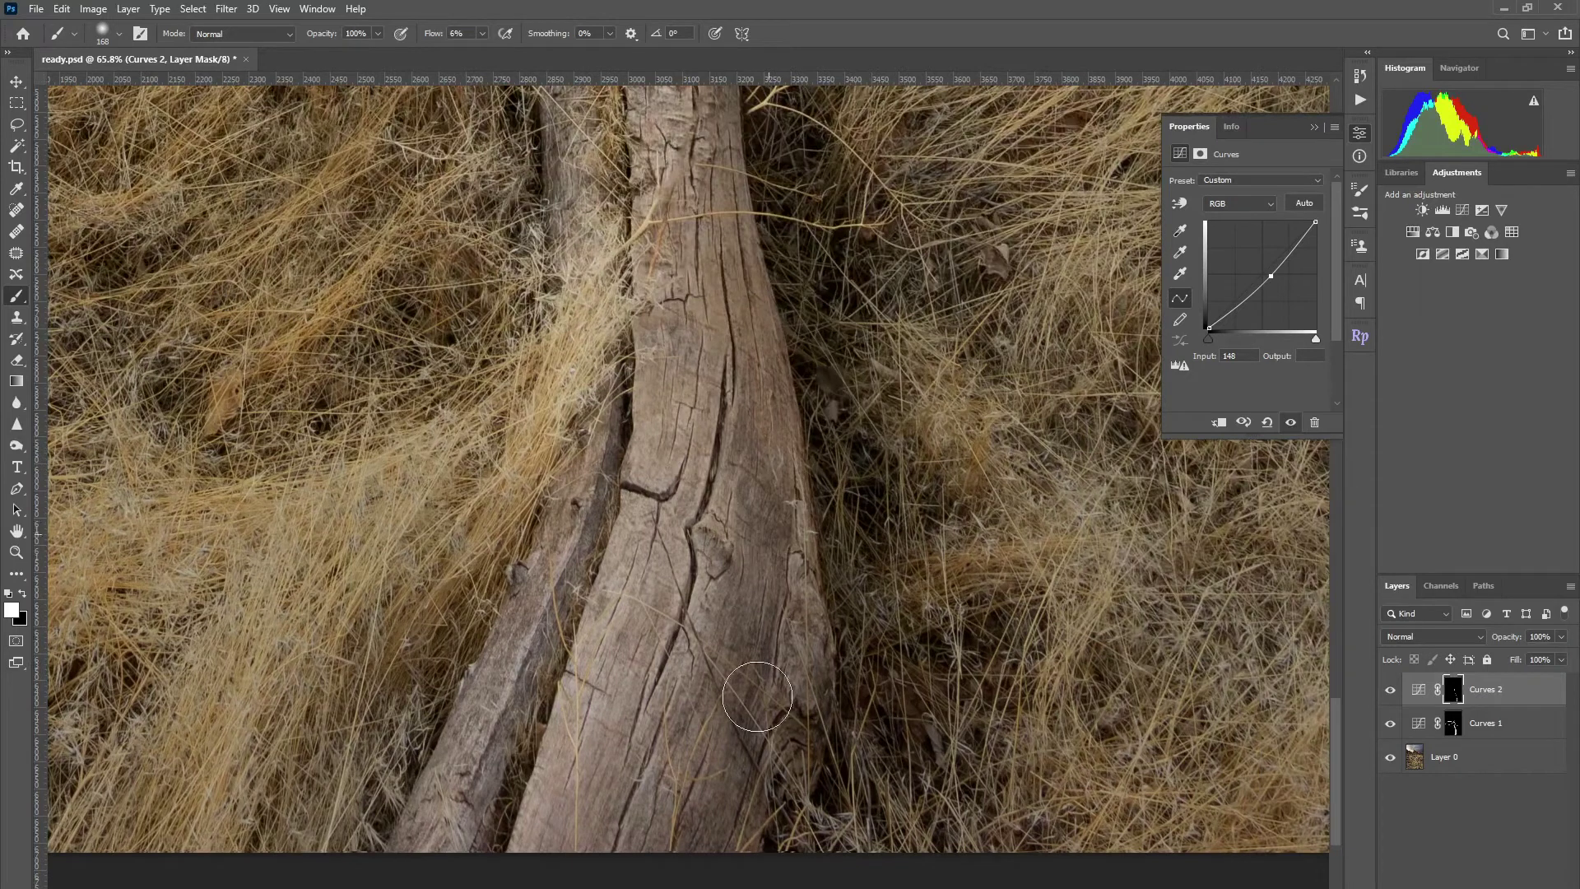
{"action": "scroll", "coordinate": [735, 214], "scroll_direction": "down", "scroll_amount": 9}
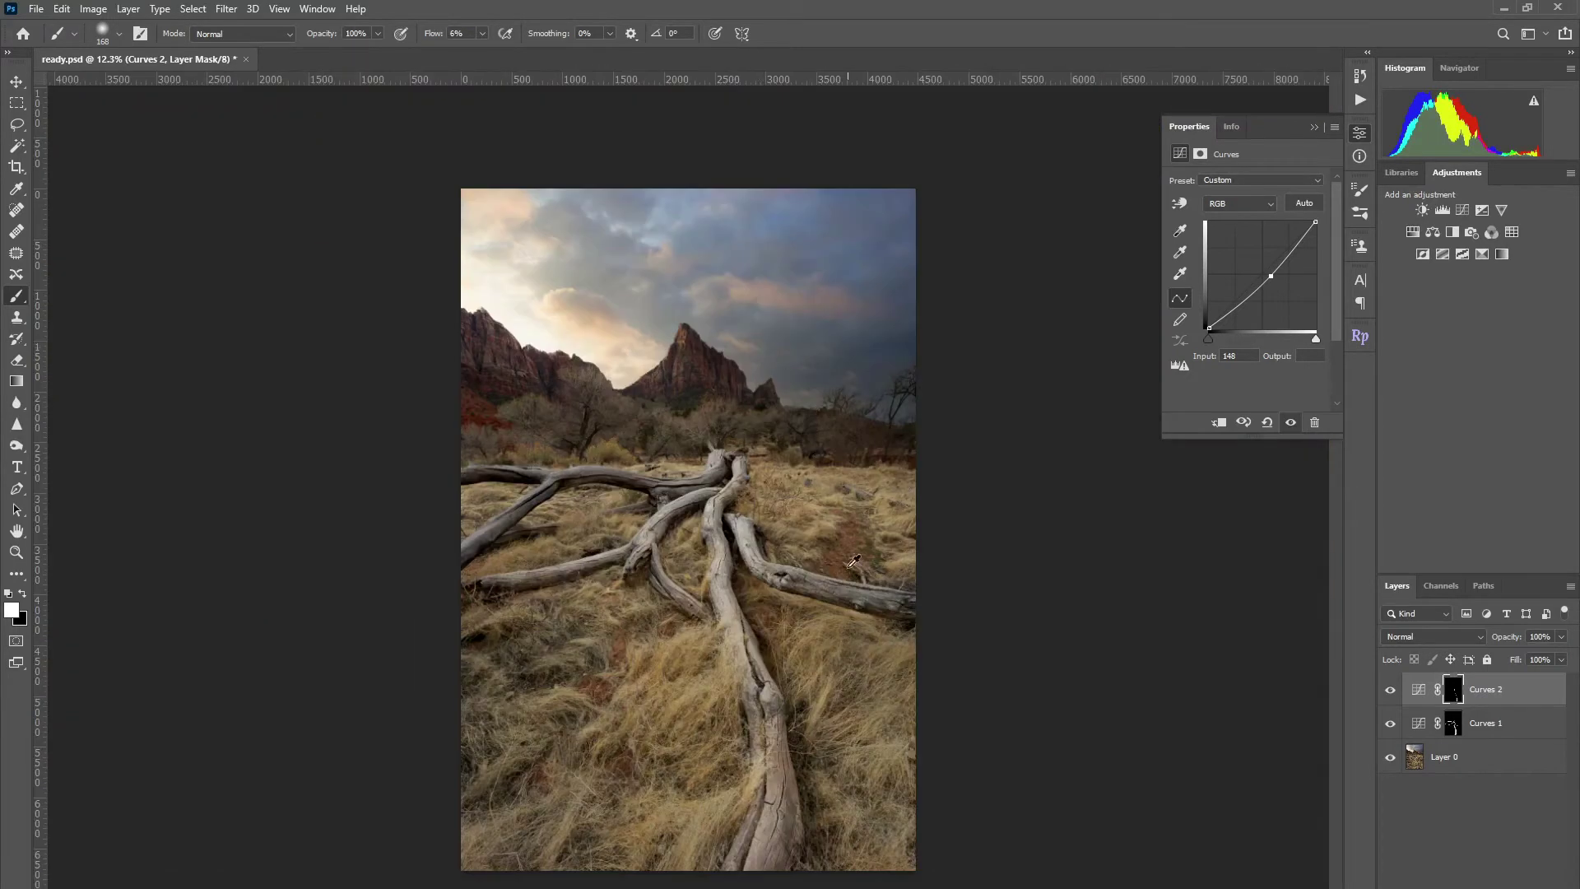
Paint the Curves 2 mask to darken the underside of the right branch and the shadows beneath the left-centre branch.
{"action": "scroll", "coordinate": [853, 546], "scroll_direction": "up", "scroll_amount": 5}
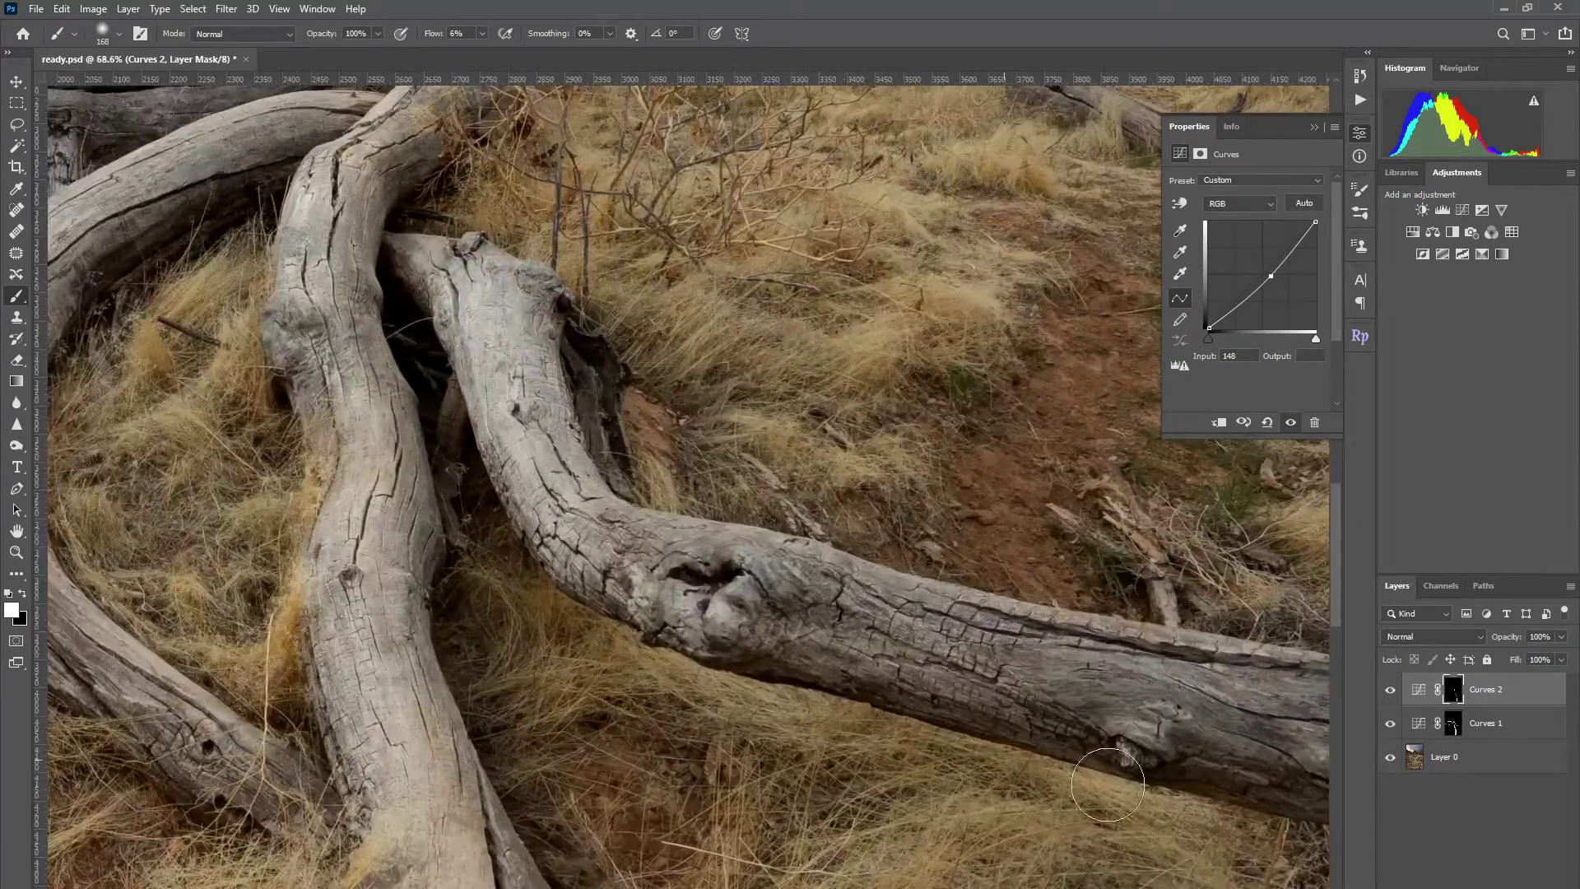
{"action": "left_click_drag", "start_coordinate": [612, 398], "coordinate": [592, 397]}
{"action": "mouse_move", "coordinate": [577, 318]}
{"action": "left_mouse_down"}
{"action": "mouse_move", "coordinate": [580, 395]}
{"action": "mouse_move", "coordinate": [654, 511]}
{"action": "left_mouse_up"}
{"action": "left_click_drag", "start_coordinate": [427, 371], "coordinate": [600, 592]}
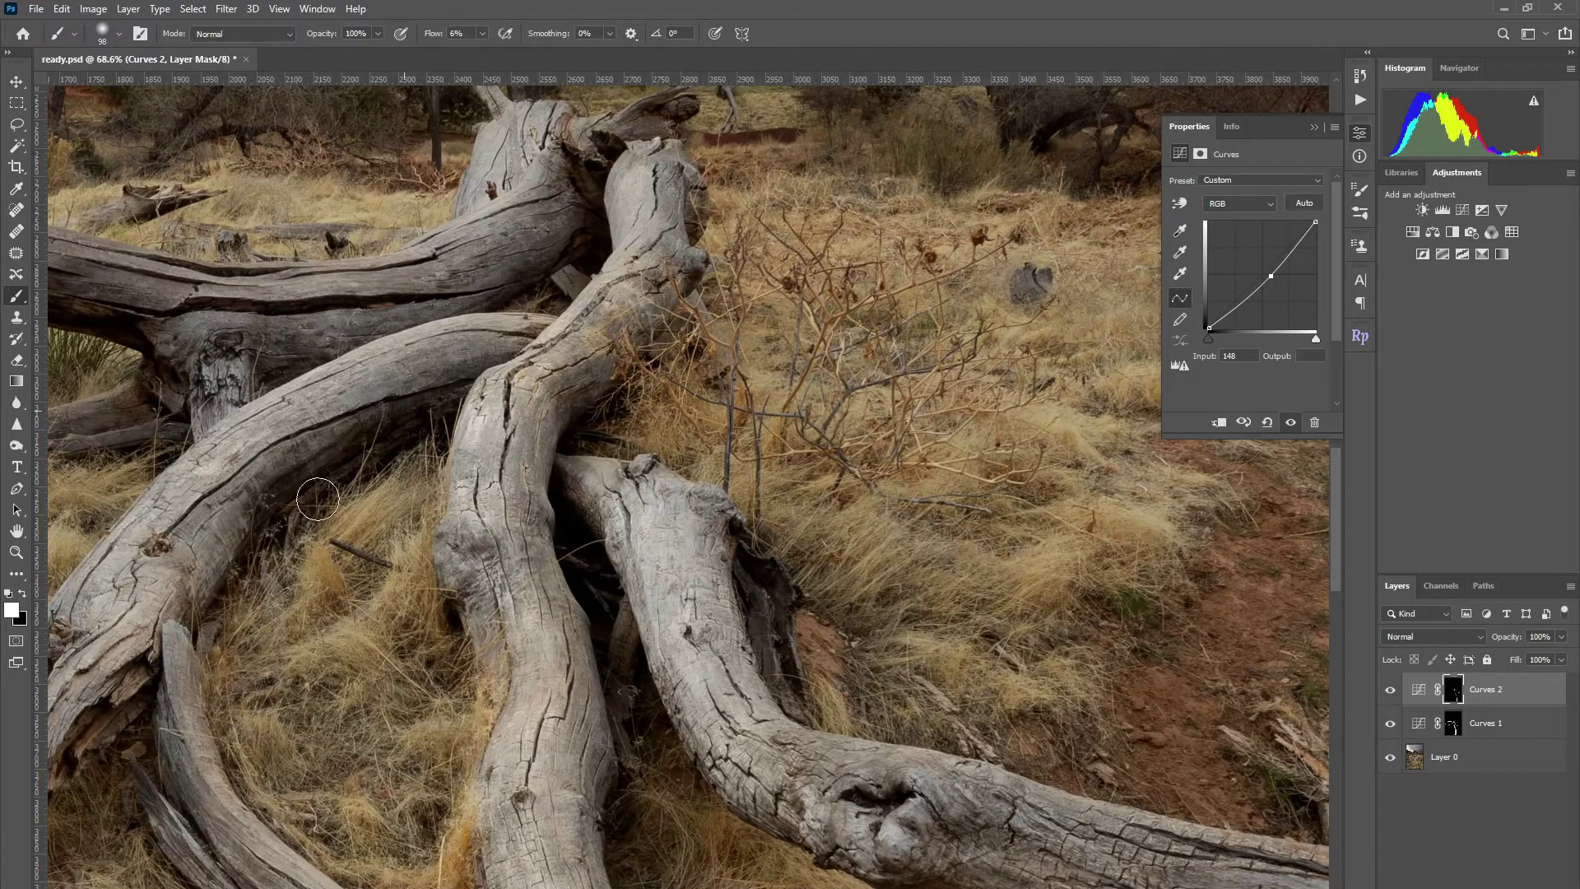
{"action": "left_click_drag", "start_coordinate": [208, 656], "coordinate": [455, 425]}
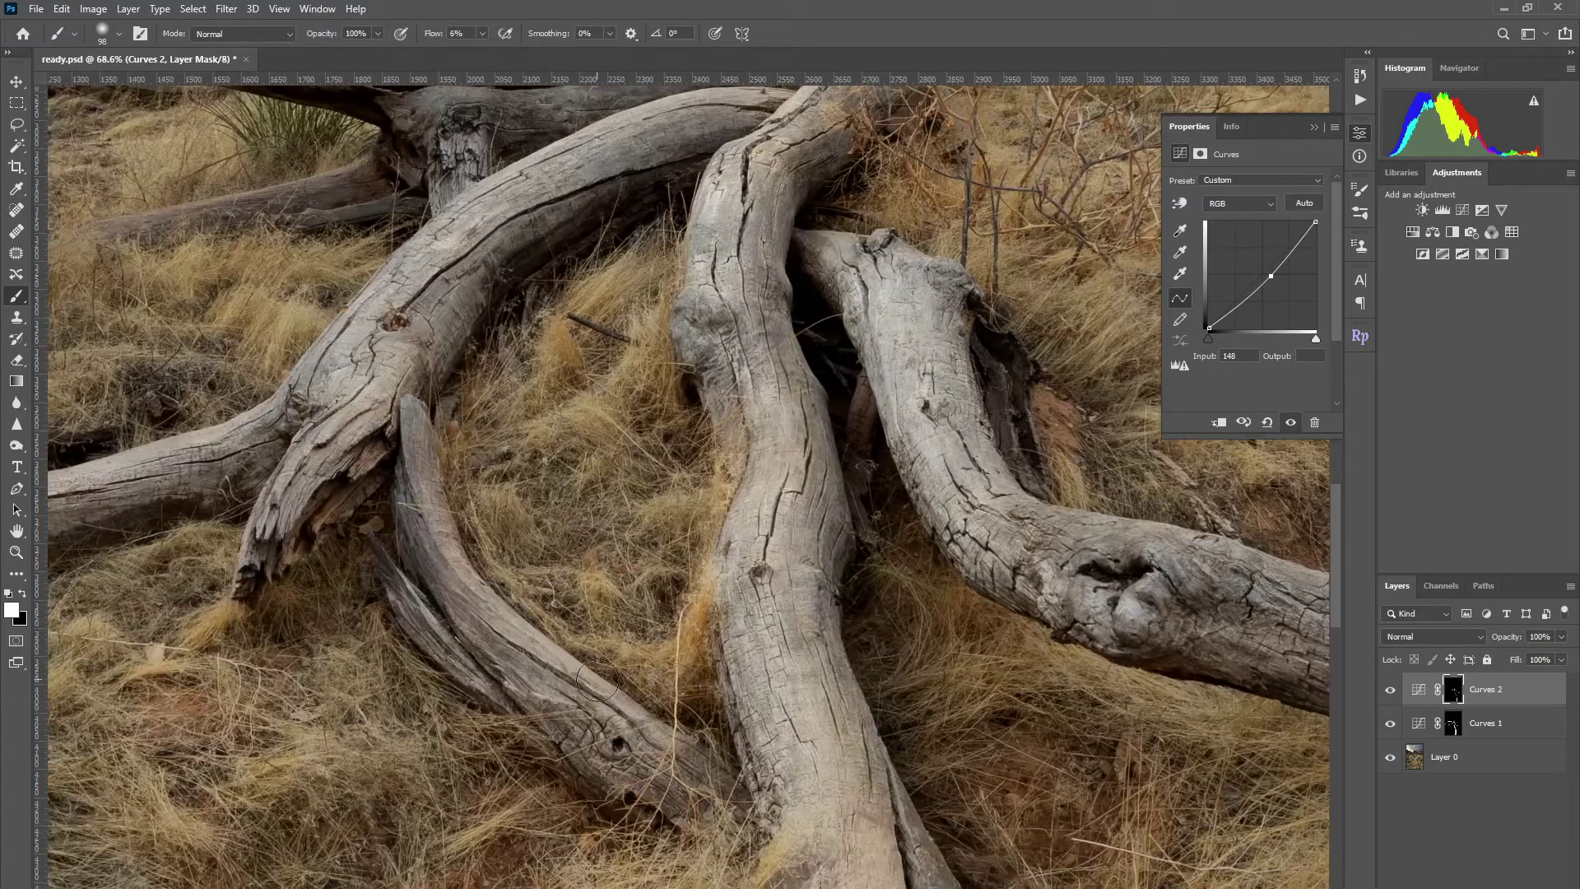
Switch back to the Curves 1 layer and brighten the small curved branch between the trunk and the left branch.
{"action": "left_click", "coordinate": [1495, 729]}
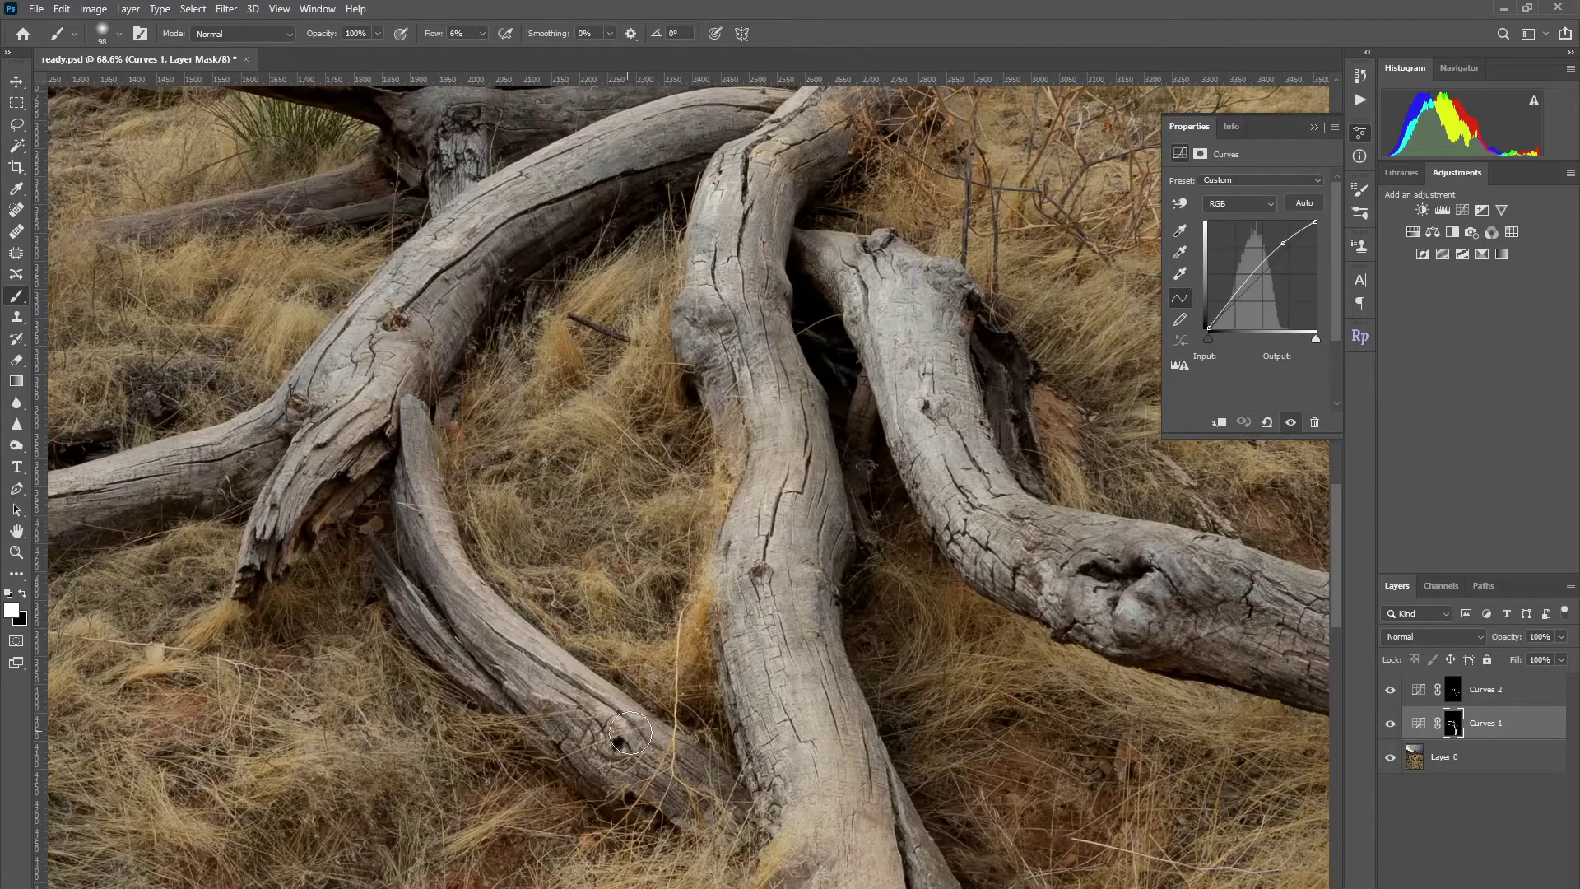
{"action": "left_click_drag", "start_coordinate": [408, 494], "coordinate": [744, 669]}
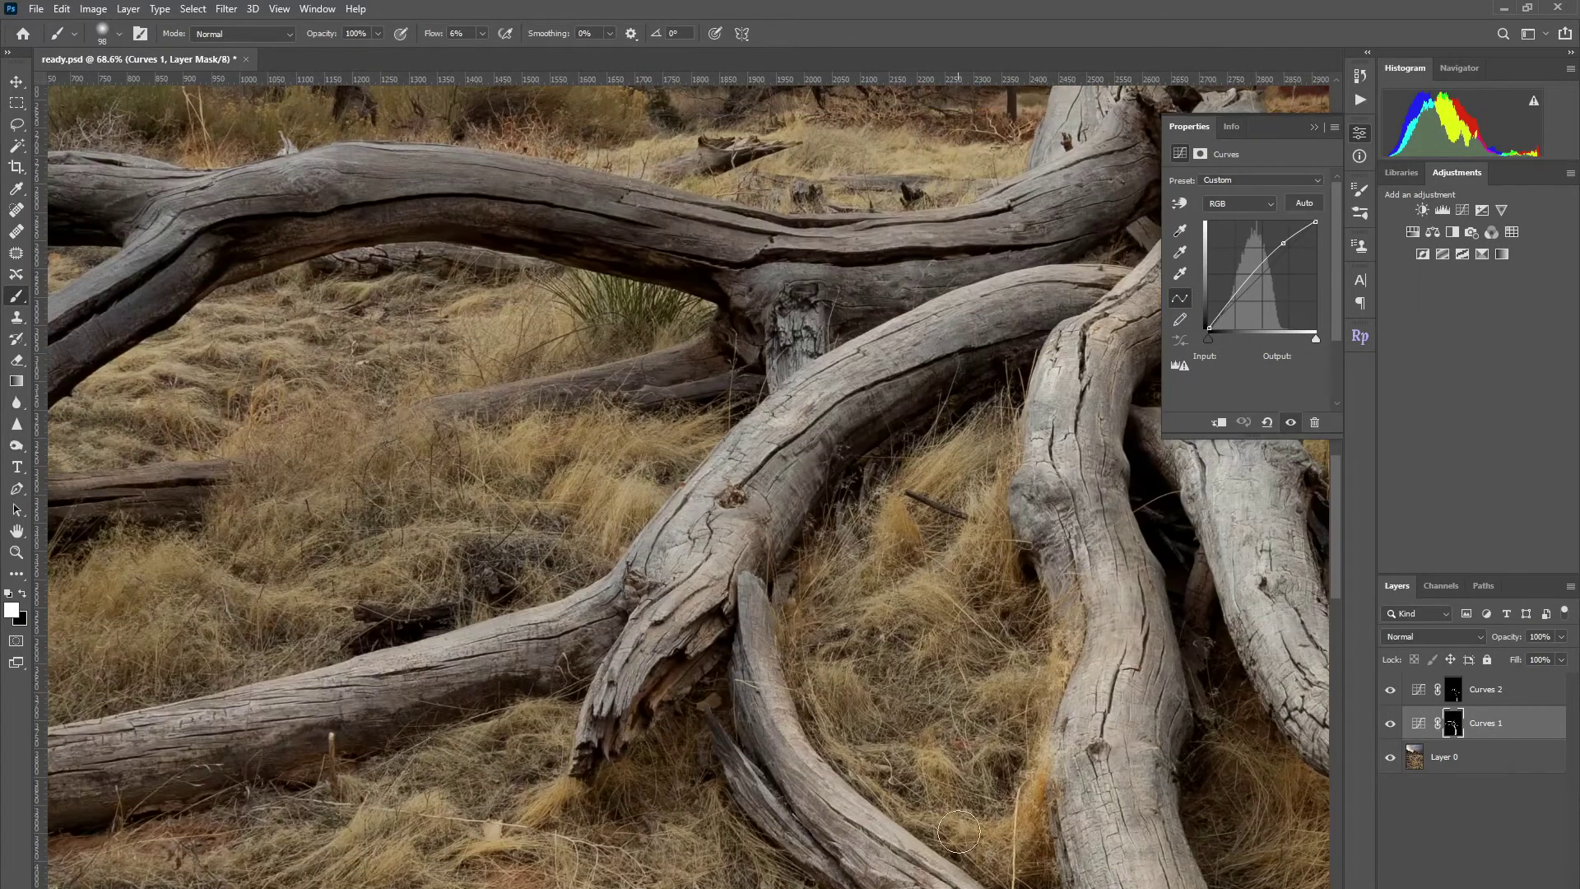
{"action": "left_click_drag", "start_coordinate": [268, 673], "coordinate": [332, 673]}
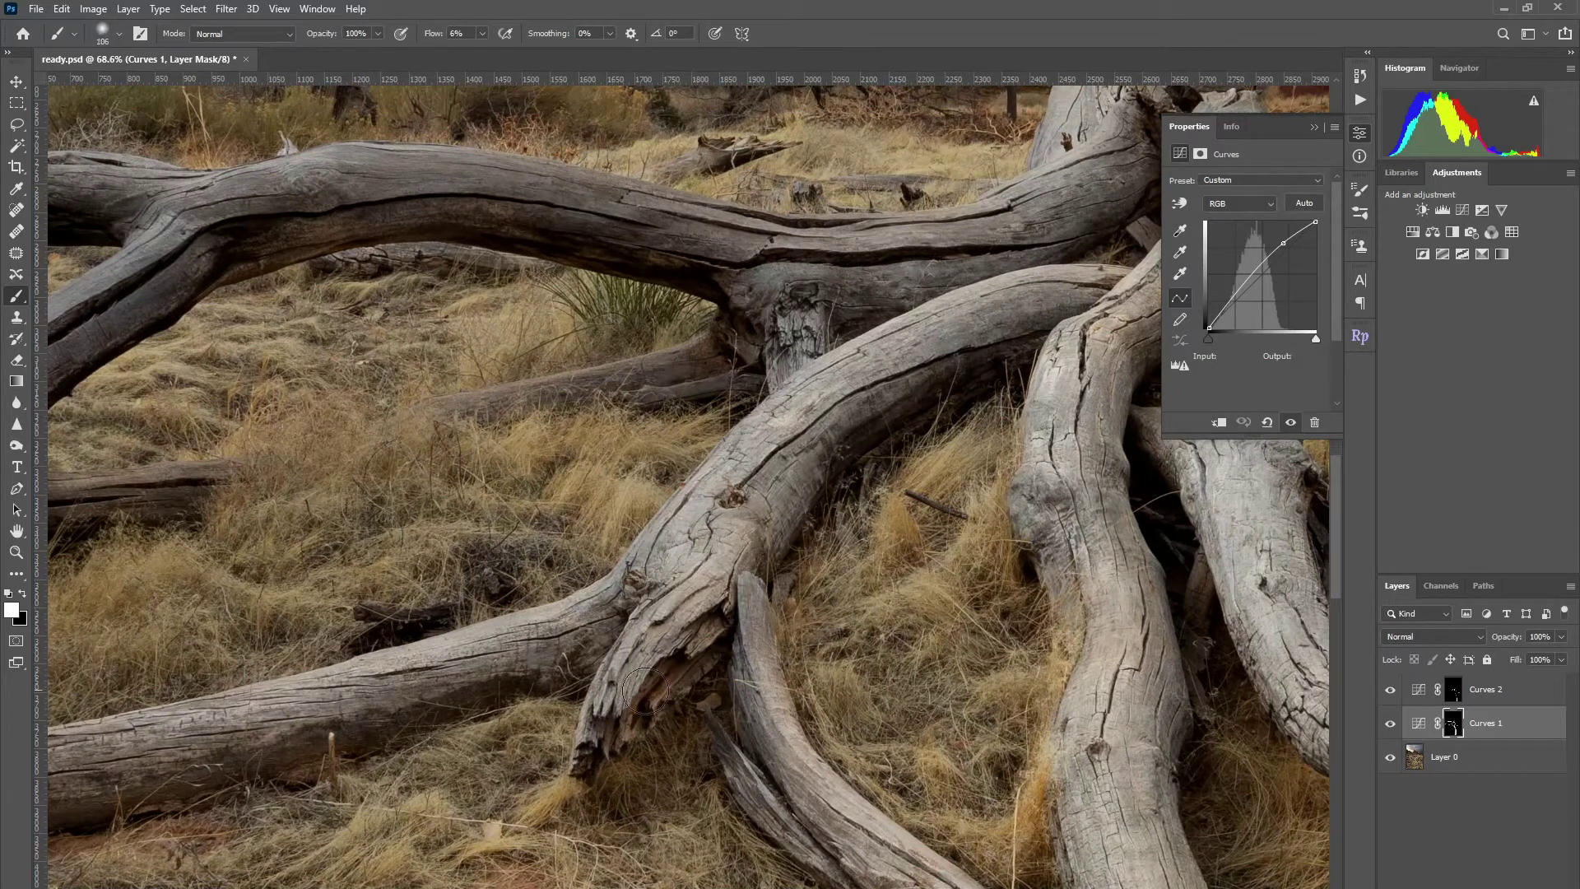
Paint the Curves 2 mask to darken the undersides of the lower-left branch, the diagonal branch and the long upper-left branch.
{"action": "left_click", "coordinate": [1453, 690]}
{"action": "scroll", "coordinate": [284, 663], "scroll_direction": "left", "scroll_amount": 8}
{"action": "mouse_move", "coordinate": [441, 686]}
{"action": "left_mouse_down"}
{"action": "mouse_move", "coordinate": [1066, 545]}
{"action": "mouse_move", "coordinate": [426, 676]}
{"action": "mouse_move", "coordinate": [161, 668]}
{"action": "left_mouse_up"}
{"action": "mouse_move", "coordinate": [251, 556]}
{"action": "left_mouse_down"}
{"action": "mouse_move", "coordinate": [331, 429]}
{"action": "mouse_move", "coordinate": [392, 410]}
{"action": "left_mouse_up"}
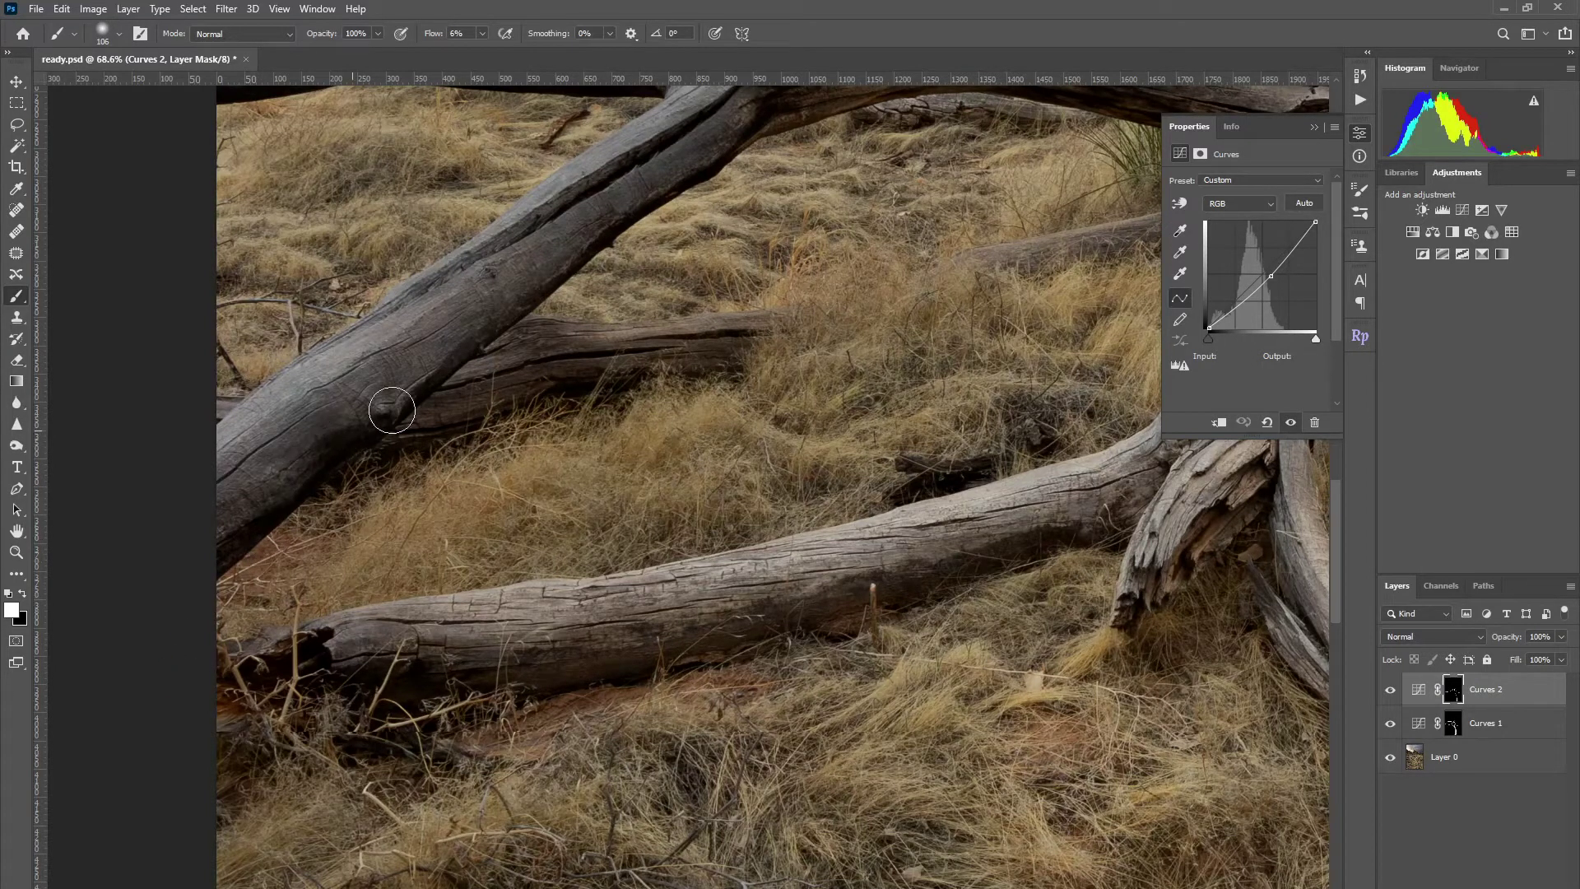
{"action": "left_click_drag", "start_coordinate": [873, 377], "coordinate": [658, 576]}
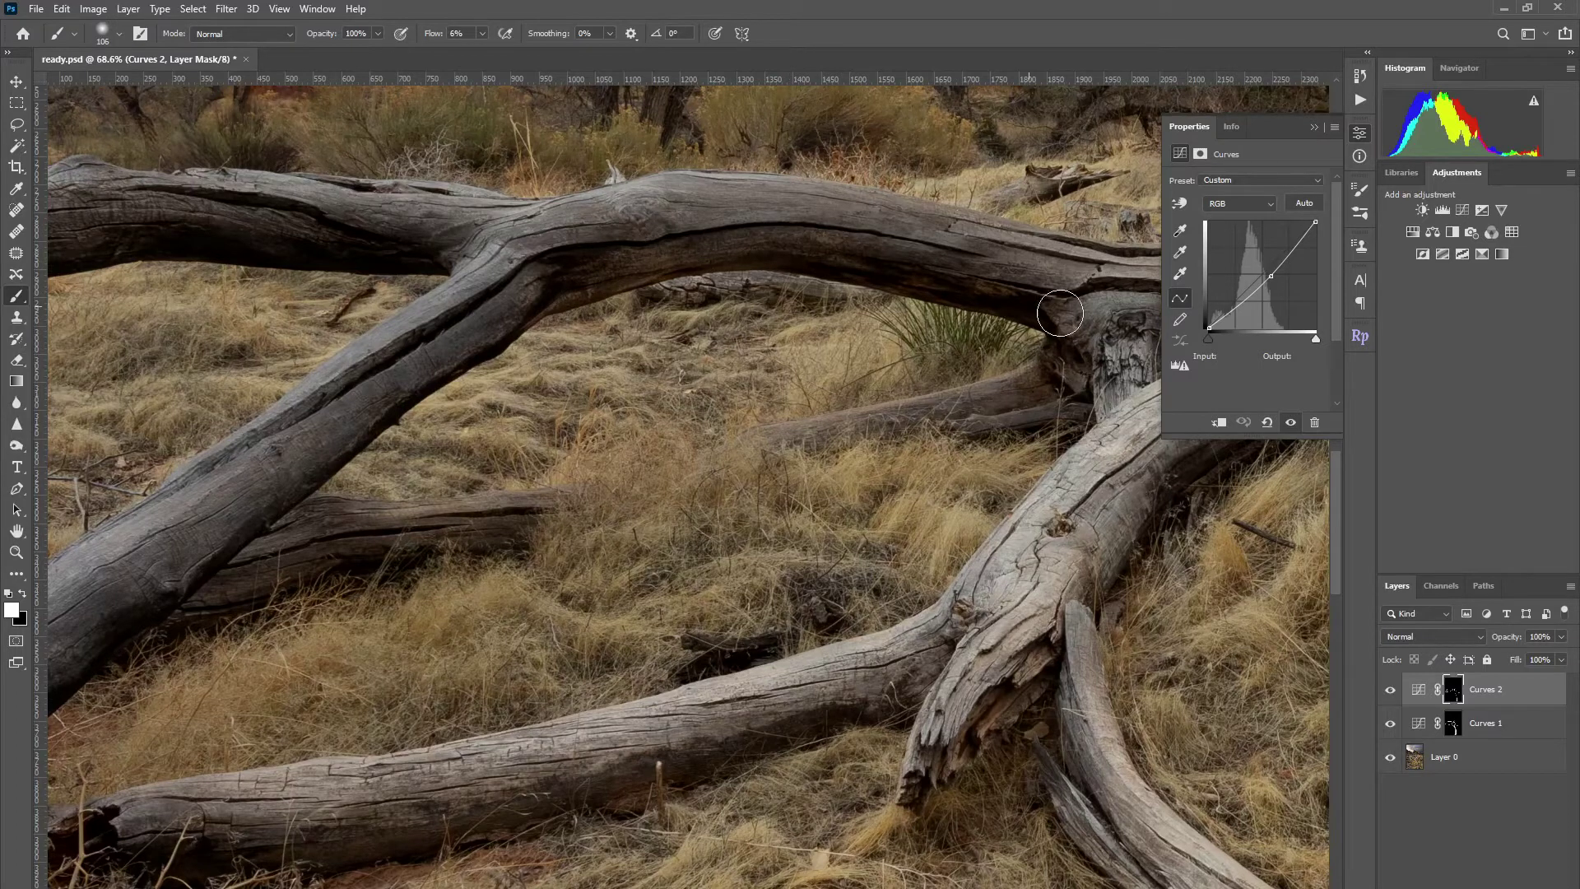
{"action": "left_click_drag", "start_coordinate": [856, 389], "coordinate": [286, 486]}
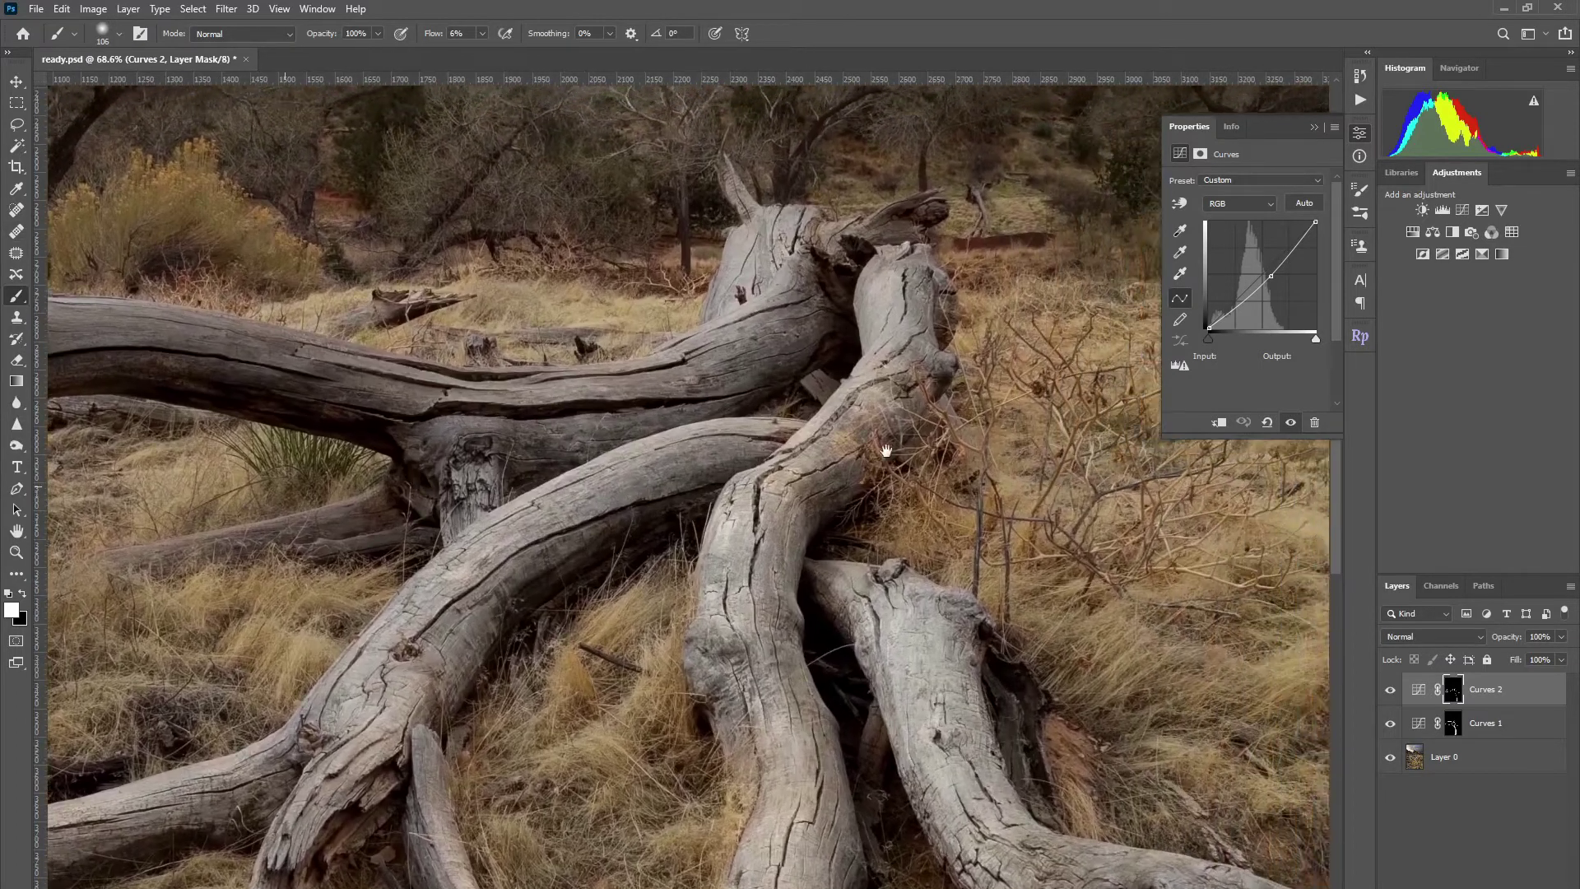
Darken the shaded edge of the upper trunk with brush sizes of 51 and 197 px, and undo the last stroke.
{"action": "left_click_drag", "start_coordinate": [885, 451], "coordinate": [687, 519]}
{"action": "left_click_drag", "start_coordinate": [813, 444], "coordinate": [791, 444]}
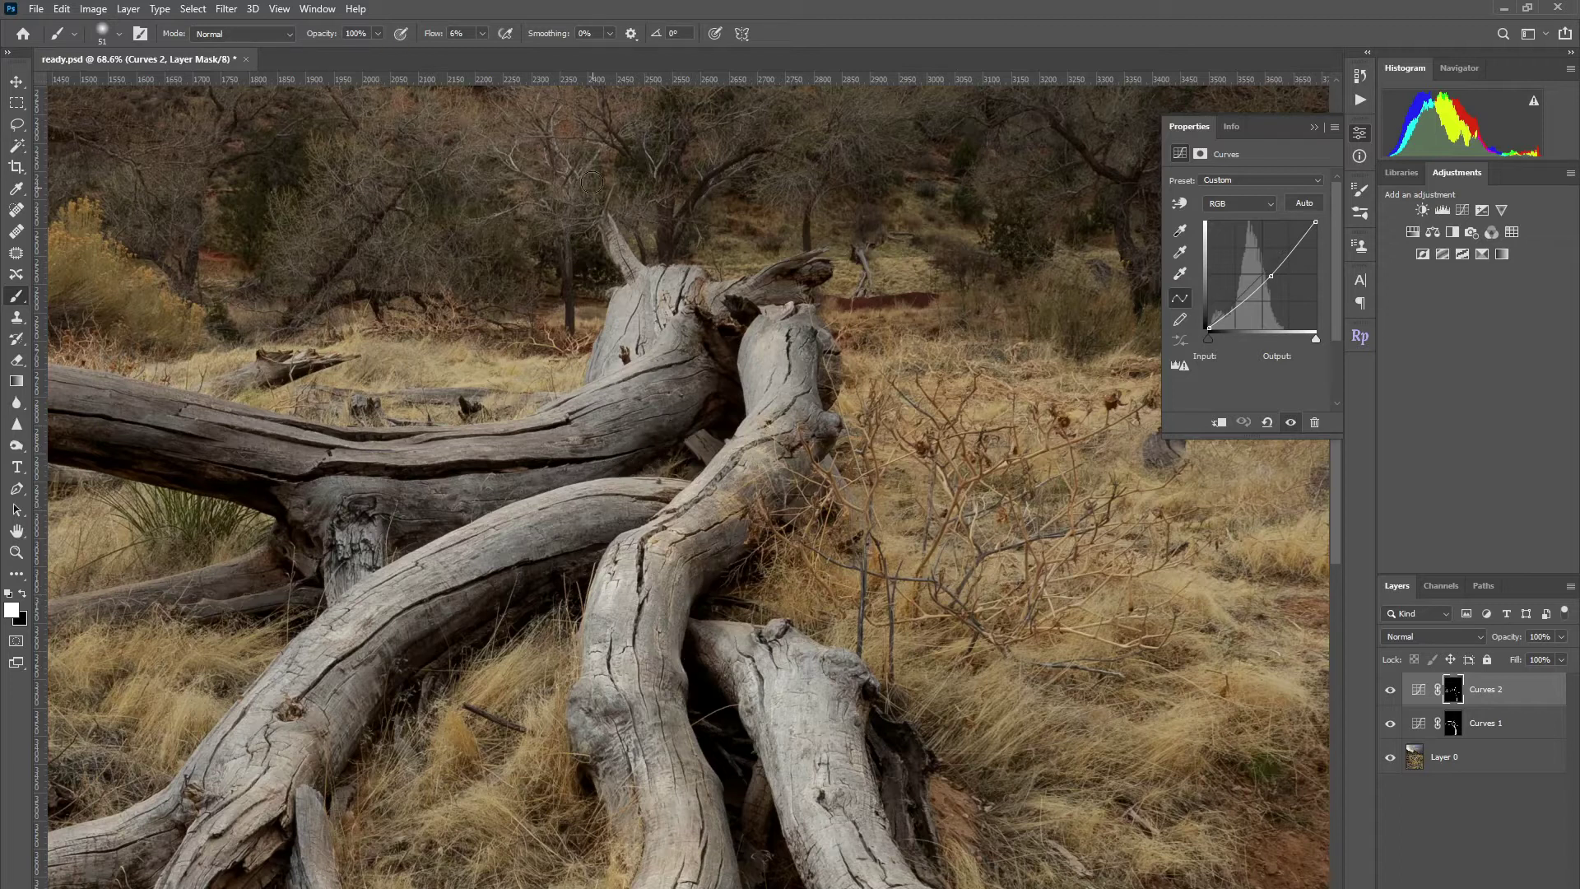
{"action": "left_click_drag", "start_coordinate": [847, 420], "coordinate": [897, 420]}
{"action": "left_click_drag", "start_coordinate": [794, 462], "coordinate": [676, 627]}
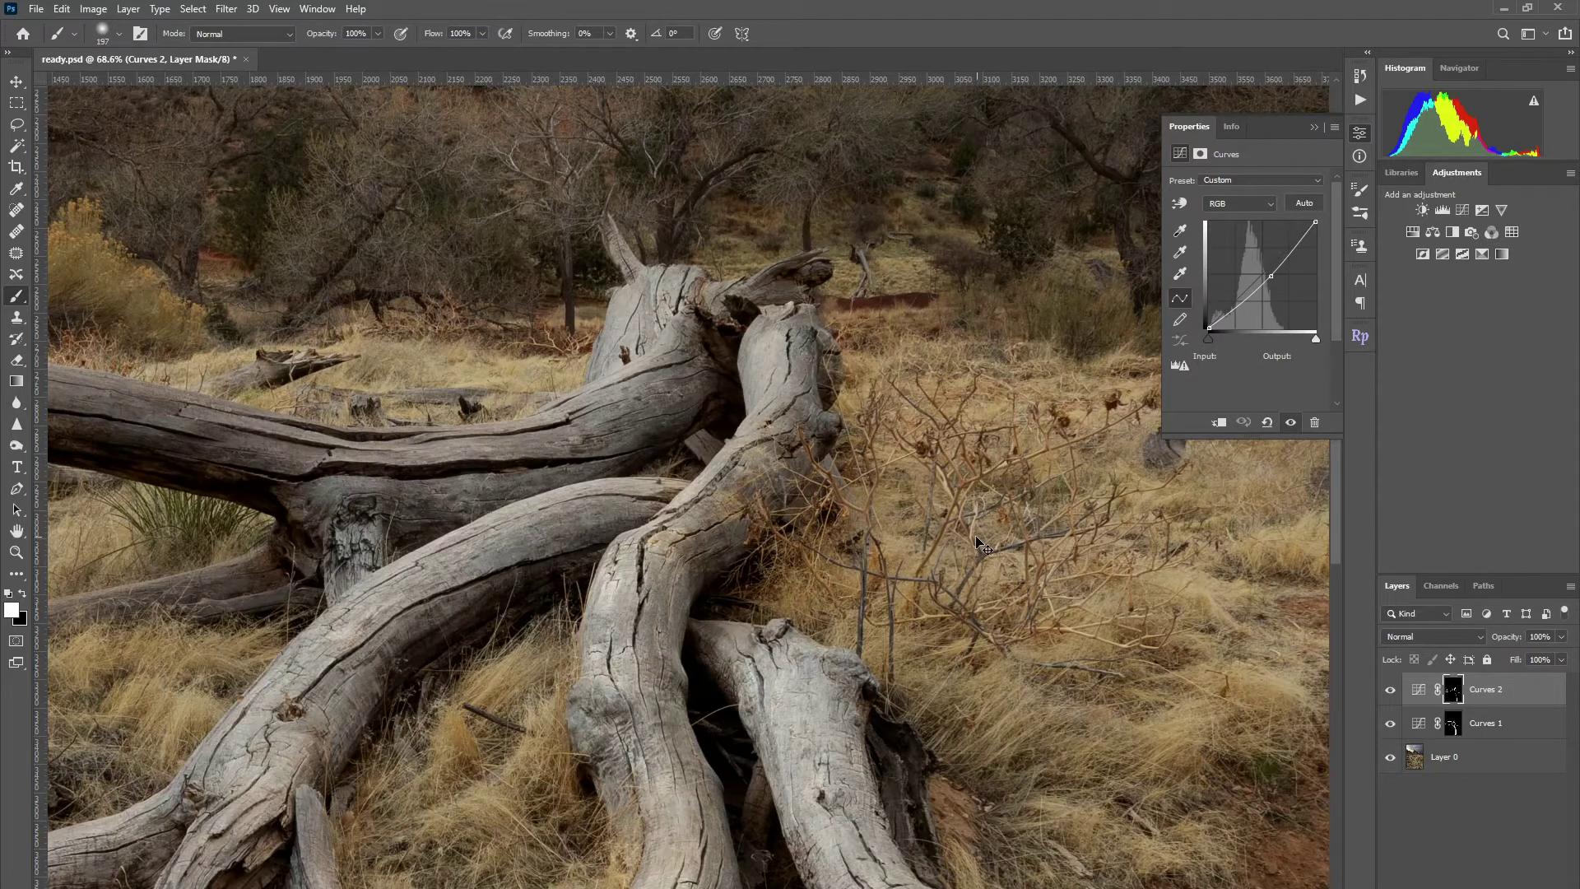
{"action": "key", "text": "ctrl+z"}
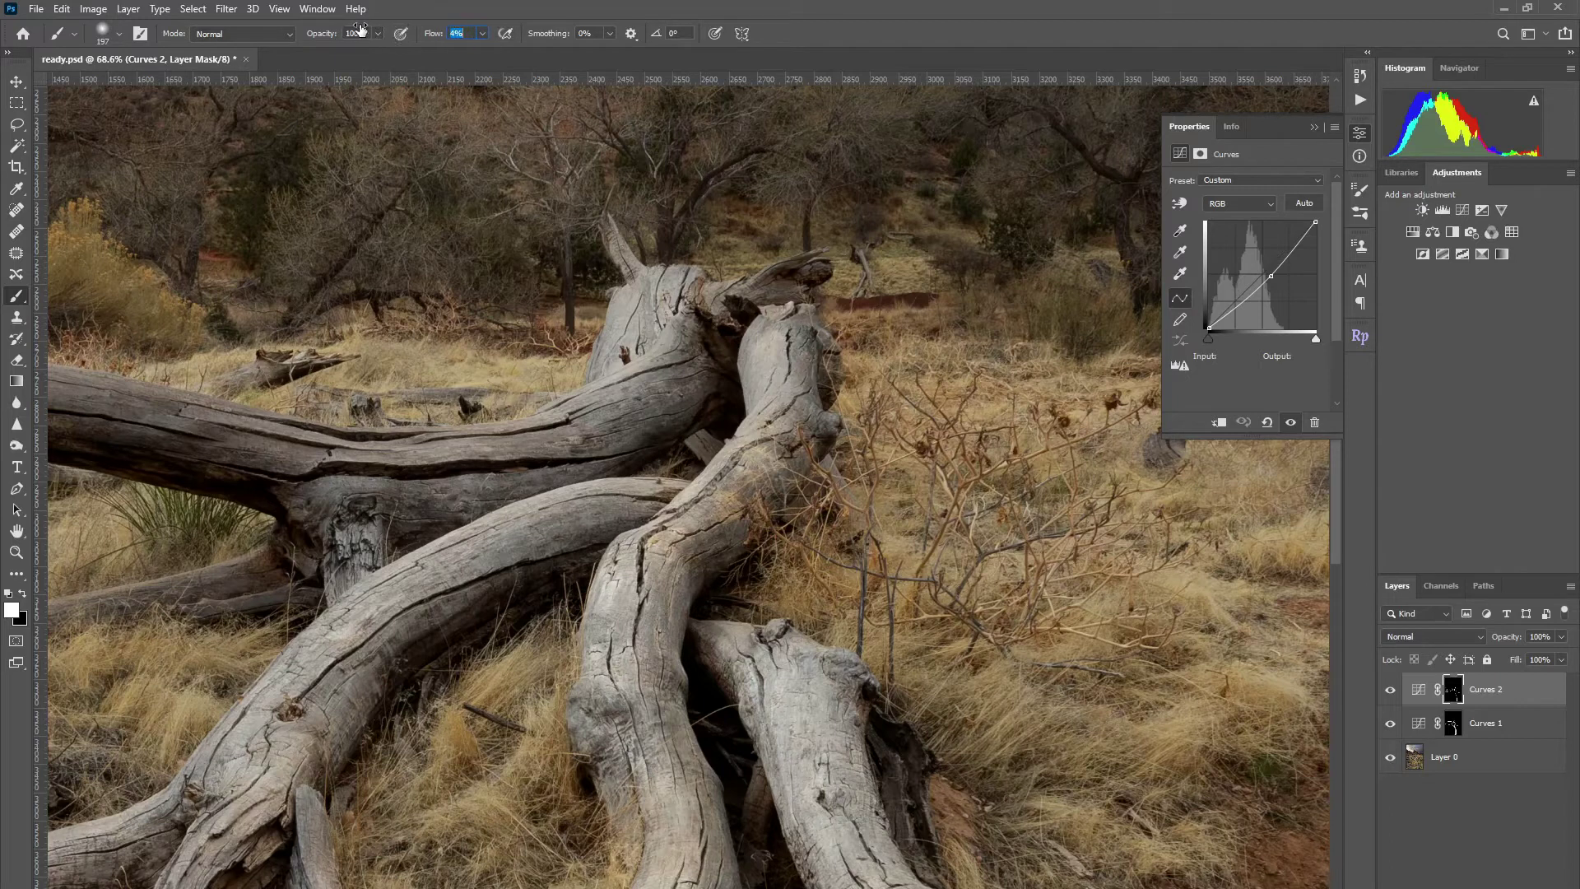
Set the brush flow to 7% and darken the shaded wood where the long upper-left branch meets its broken stub, using a smaller brush.
{"action": "key", "text": "["}
{"action": "key", "text": "["}
{"action": "key", "text": "["}
{"action": "left_click_drag", "start_coordinate": [472, 510], "coordinate": [456, 505]}
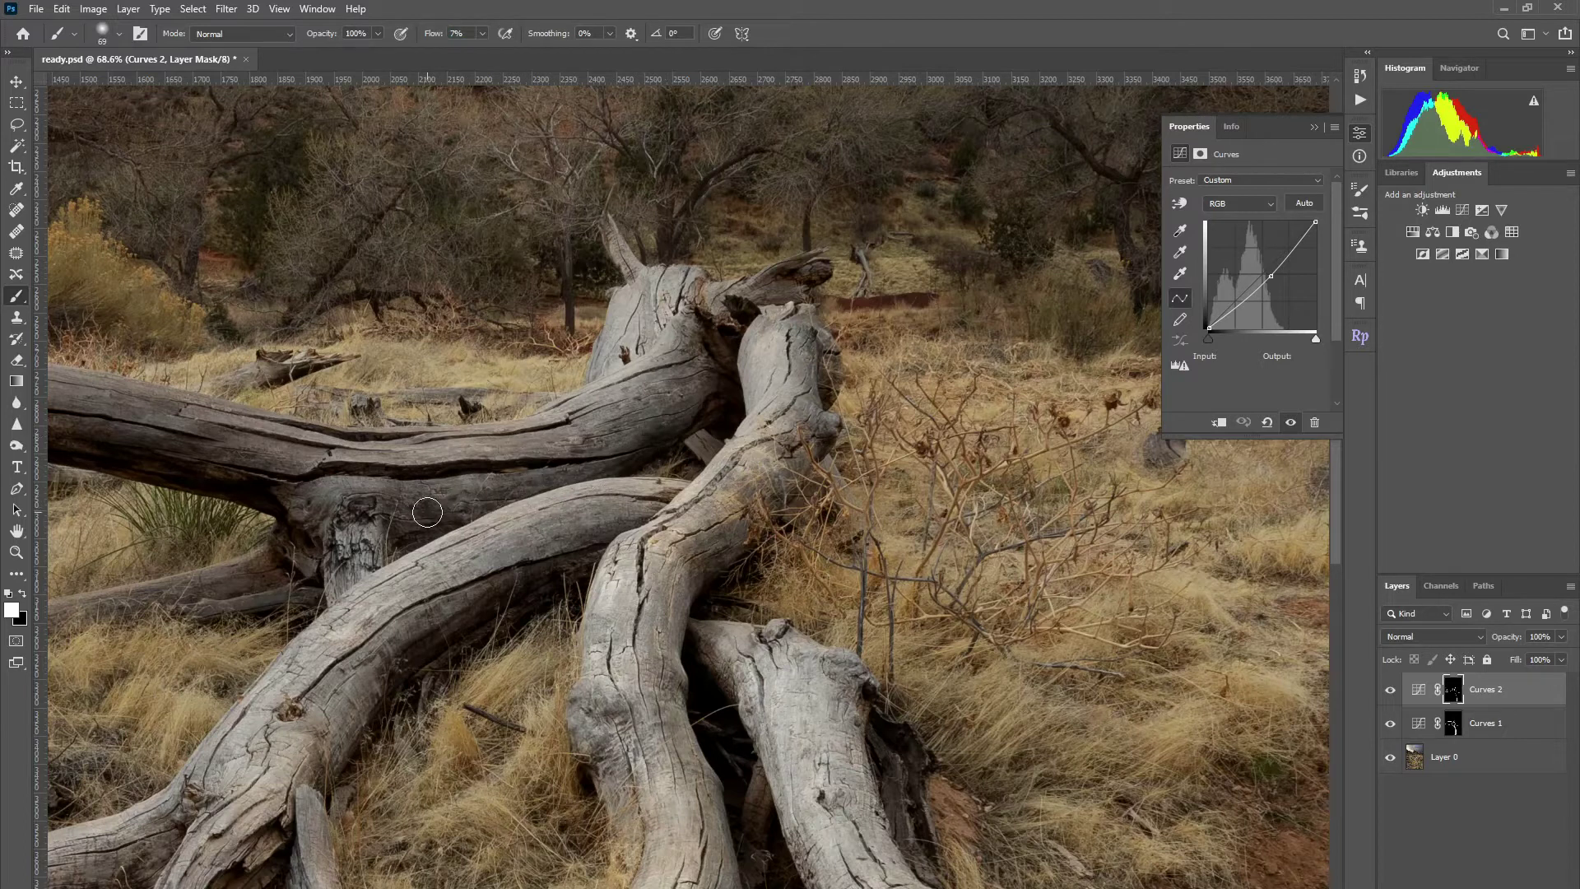
{"action": "scroll", "coordinate": [640, 426], "scroll_direction": "down", "scroll_amount": 10}
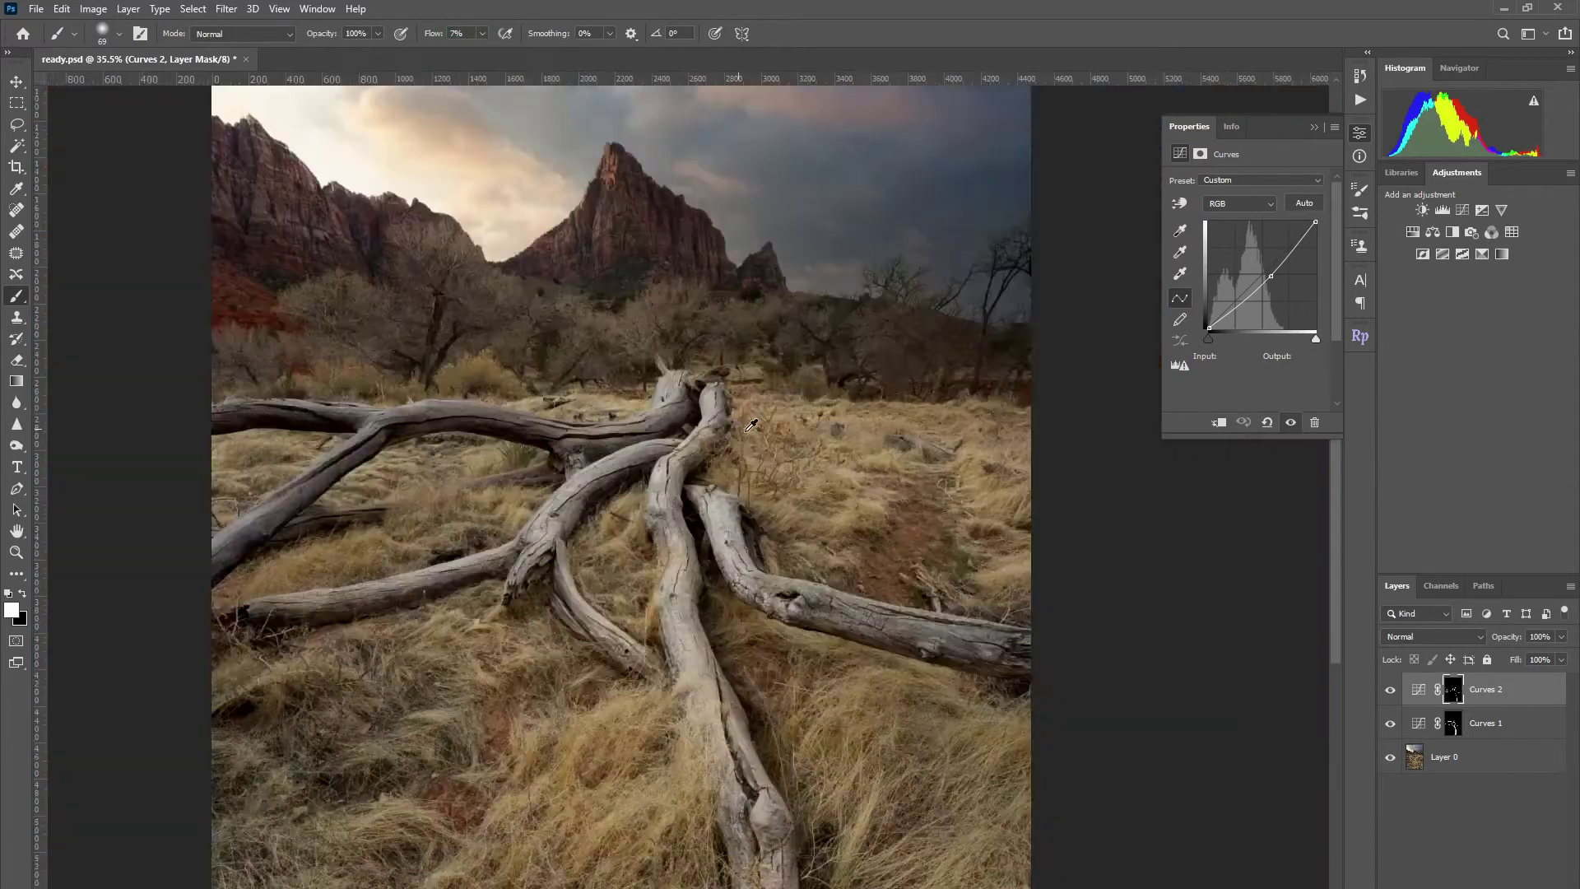
Group the two Curves layers and compare the photo with the group hidden and shown.
{"action": "left_click", "coordinate": [1499, 726], "text": "shift"}
{"action": "key", "text": "ctrl+g"}
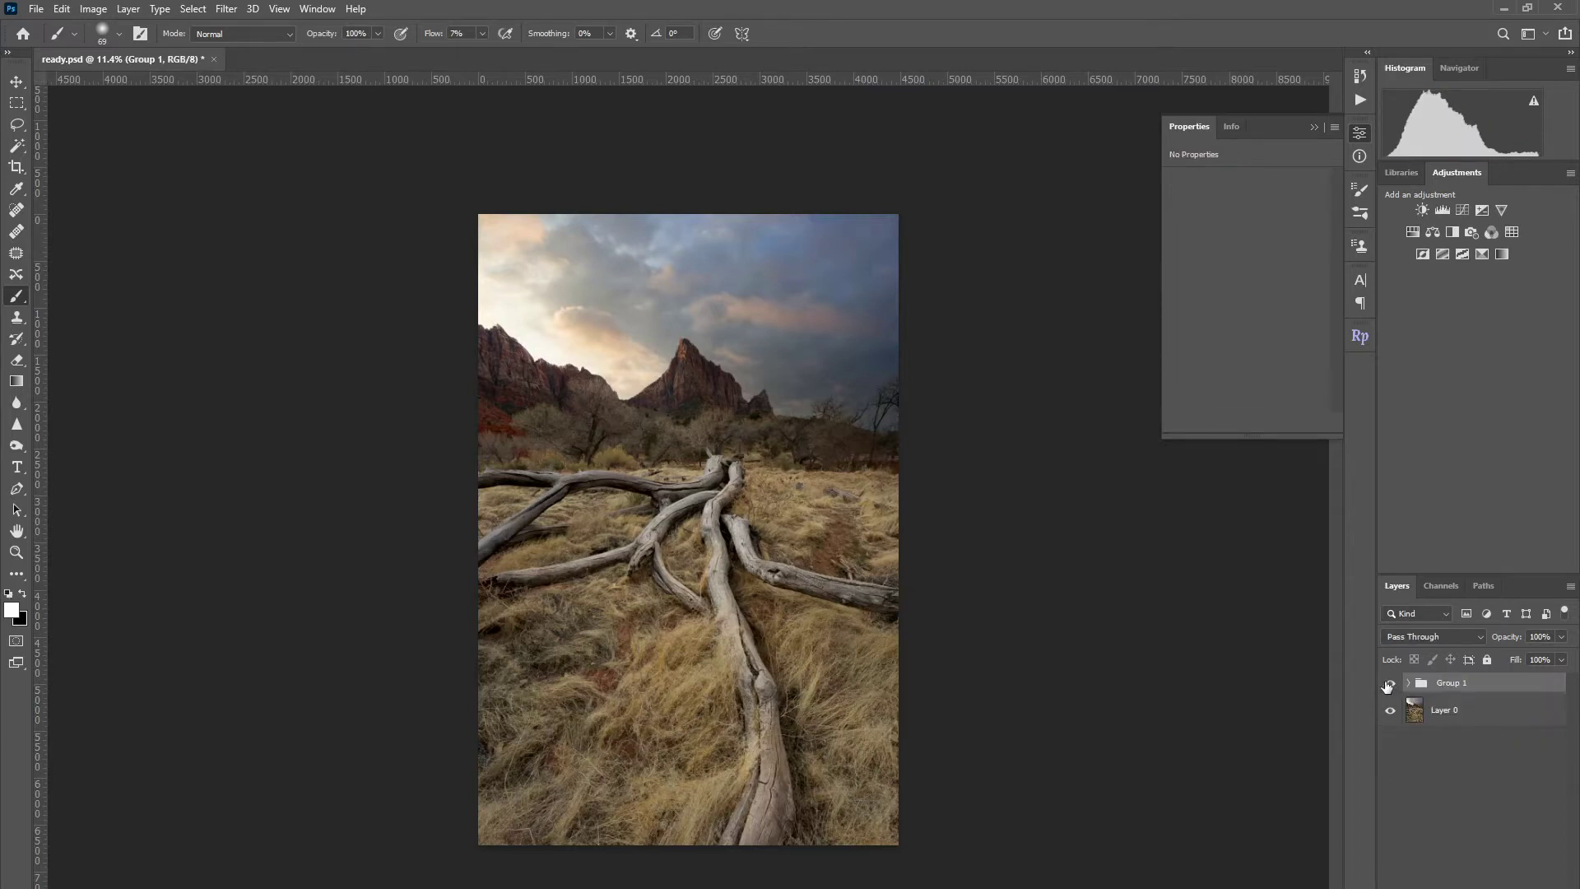
{"action": "scroll", "coordinate": [859, 667], "scroll_direction": "up", "scroll_amount": 4}
{"action": "scroll", "coordinate": [934, 662], "scroll_direction": "down", "scroll_amount": 1}
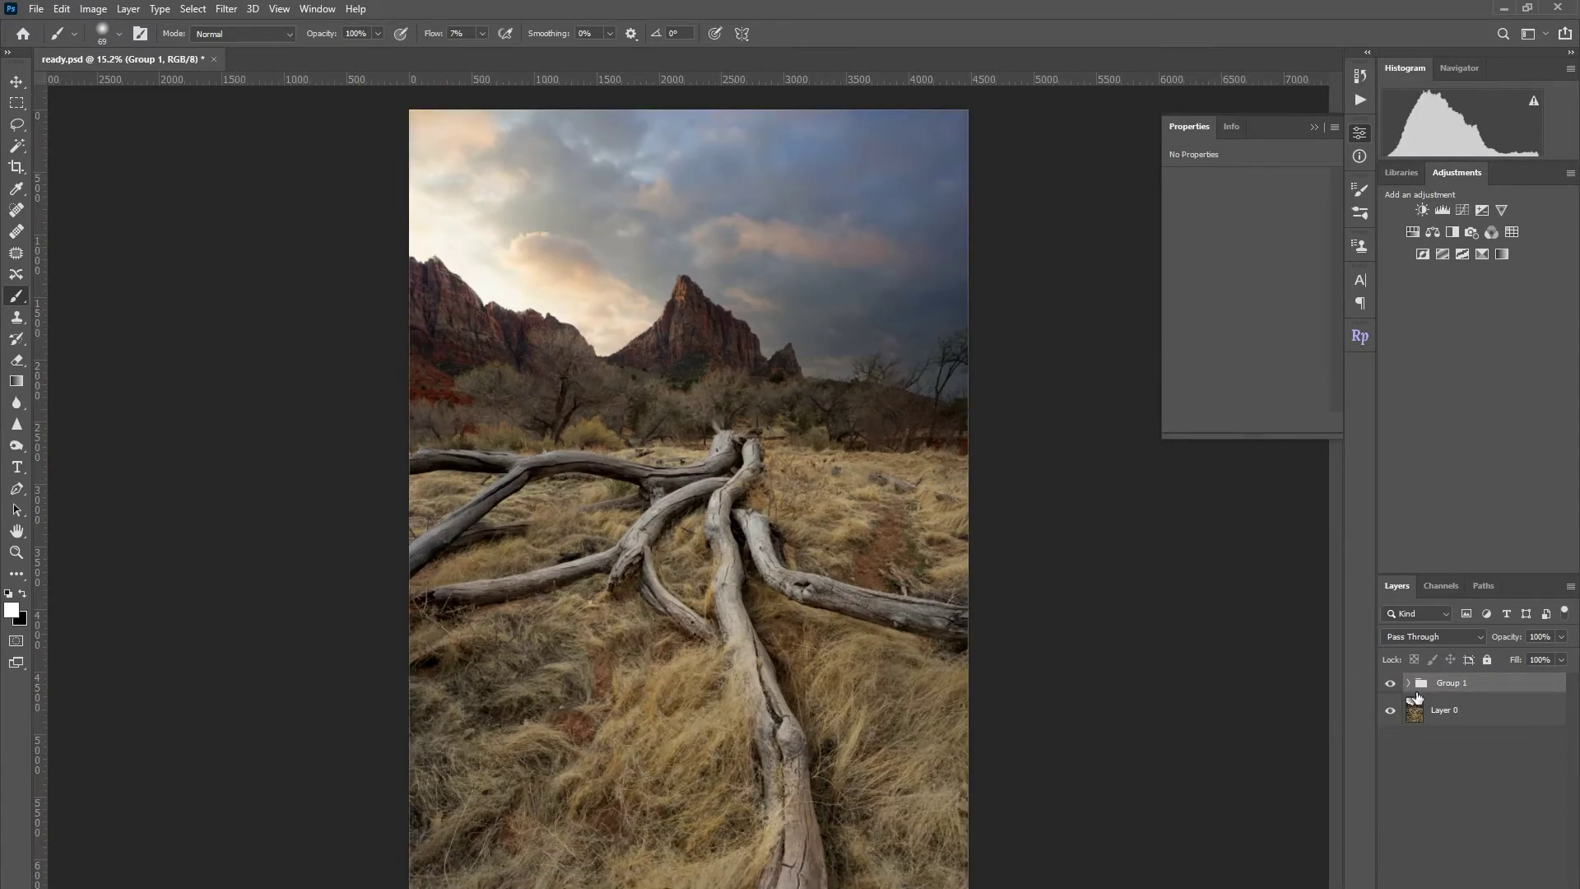
{"action": "left_click", "coordinate": [1391, 683]}
{"action": "left_click", "coordinate": [1391, 683]}
{"action": "left_click", "coordinate": [1390, 683]}
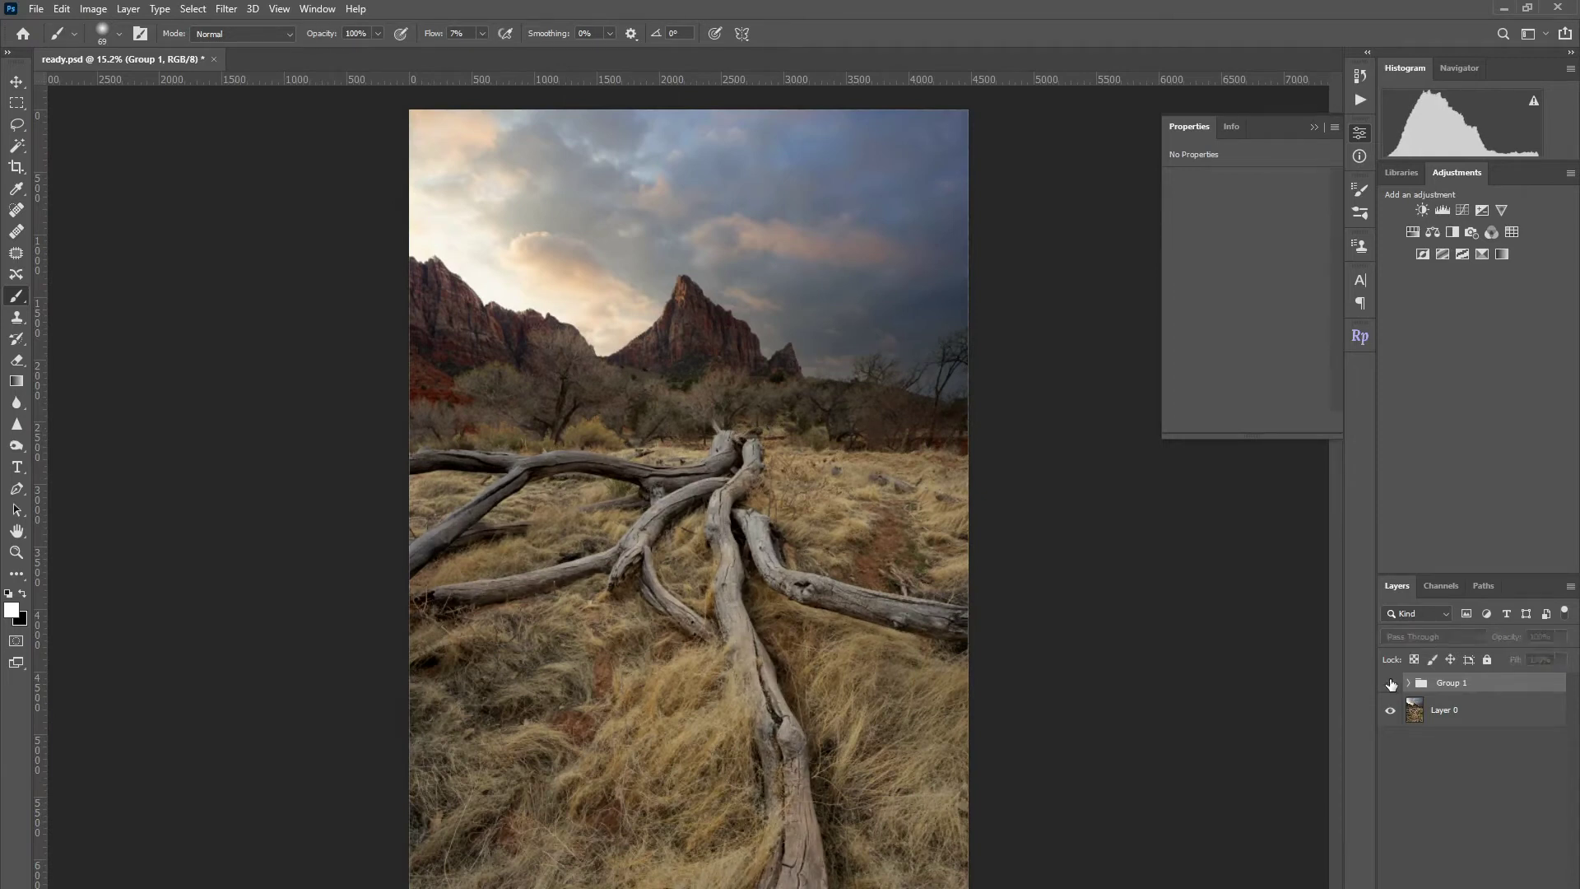
{"action": "left_click", "coordinate": [1391, 683]}
Expand Group 1 and rename the Curves 1 layer dodge and the Curves 2 layer burn.
{"action": "left_click", "coordinate": [1409, 683]}
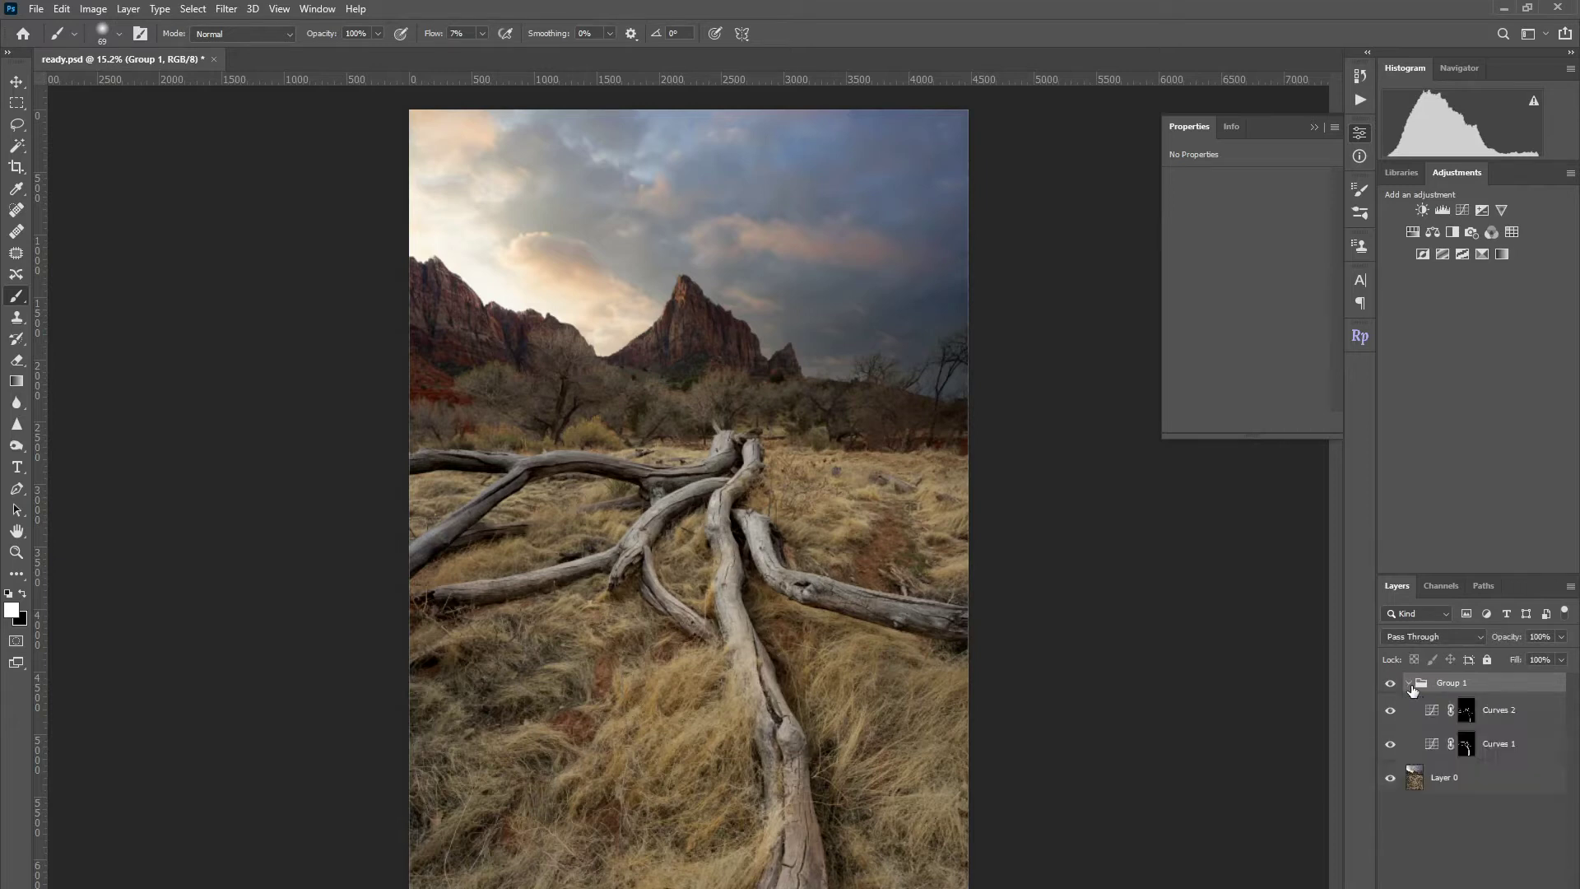
{"action": "double_click", "coordinate": [1504, 744]}
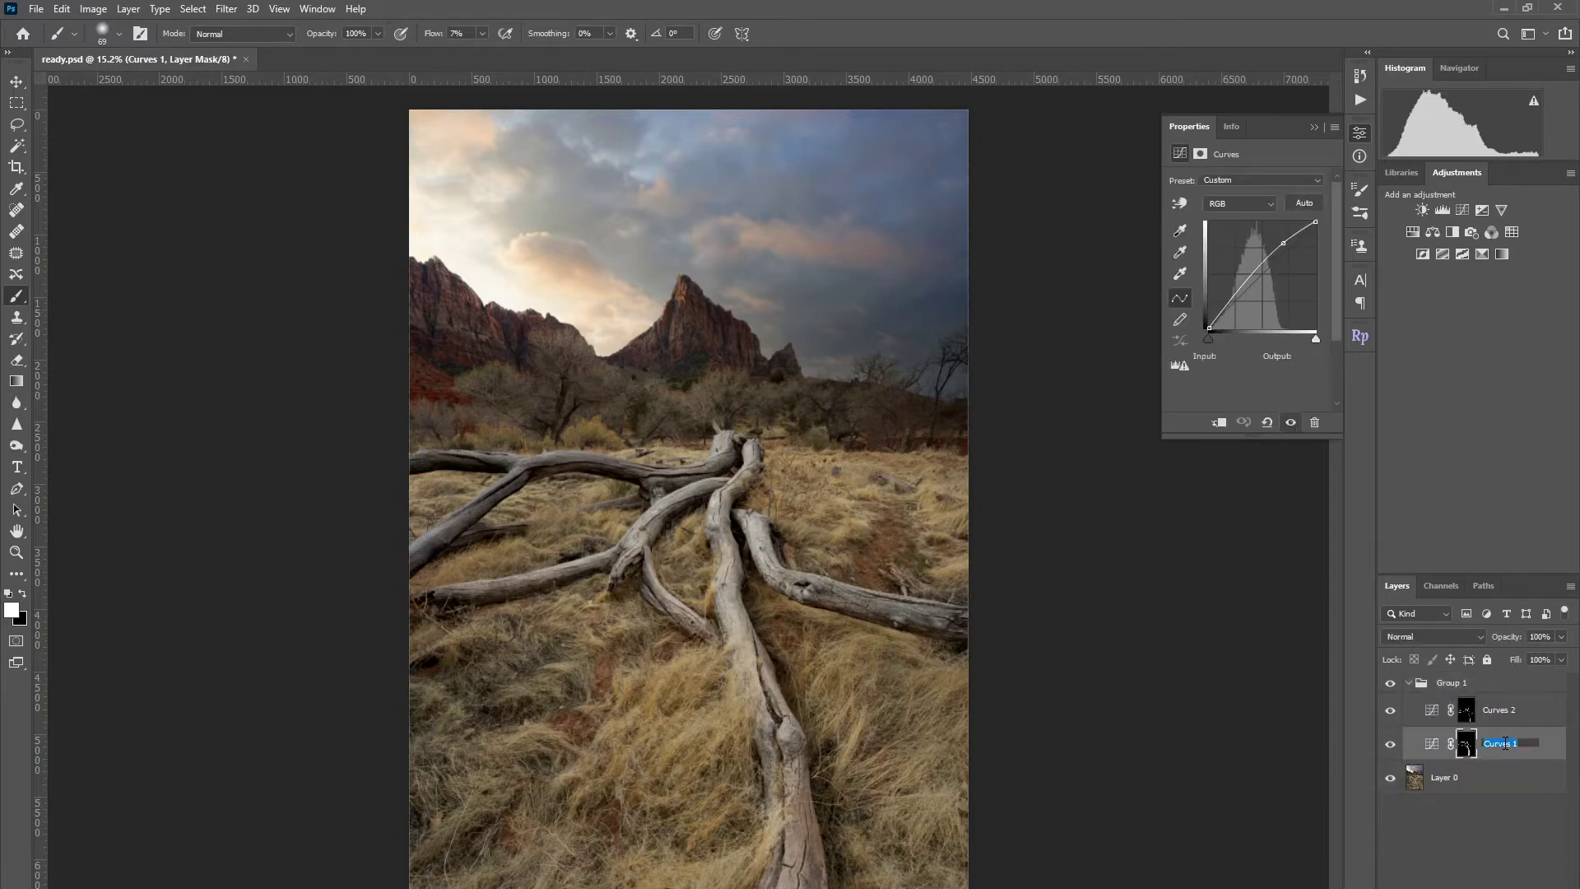
{"action": "type", "text": "dodge"}
{"action": "key", "text": "Return"}
{"action": "double_click", "coordinate": [1502, 711]}
{"action": "type", "text": "burn"}
{"action": "key", "text": "Return"}
Paint the dodge mask with a 276 px brush to brighten the grass clumps below the lower-left branch.
{"action": "left_click", "coordinate": [1491, 746]}
{"action": "left_click_drag", "start_coordinate": [705, 746], "coordinate": [735, 745]}
{"action": "scroll", "coordinate": [659, 753], "scroll_direction": "up", "scroll_amount": 6}
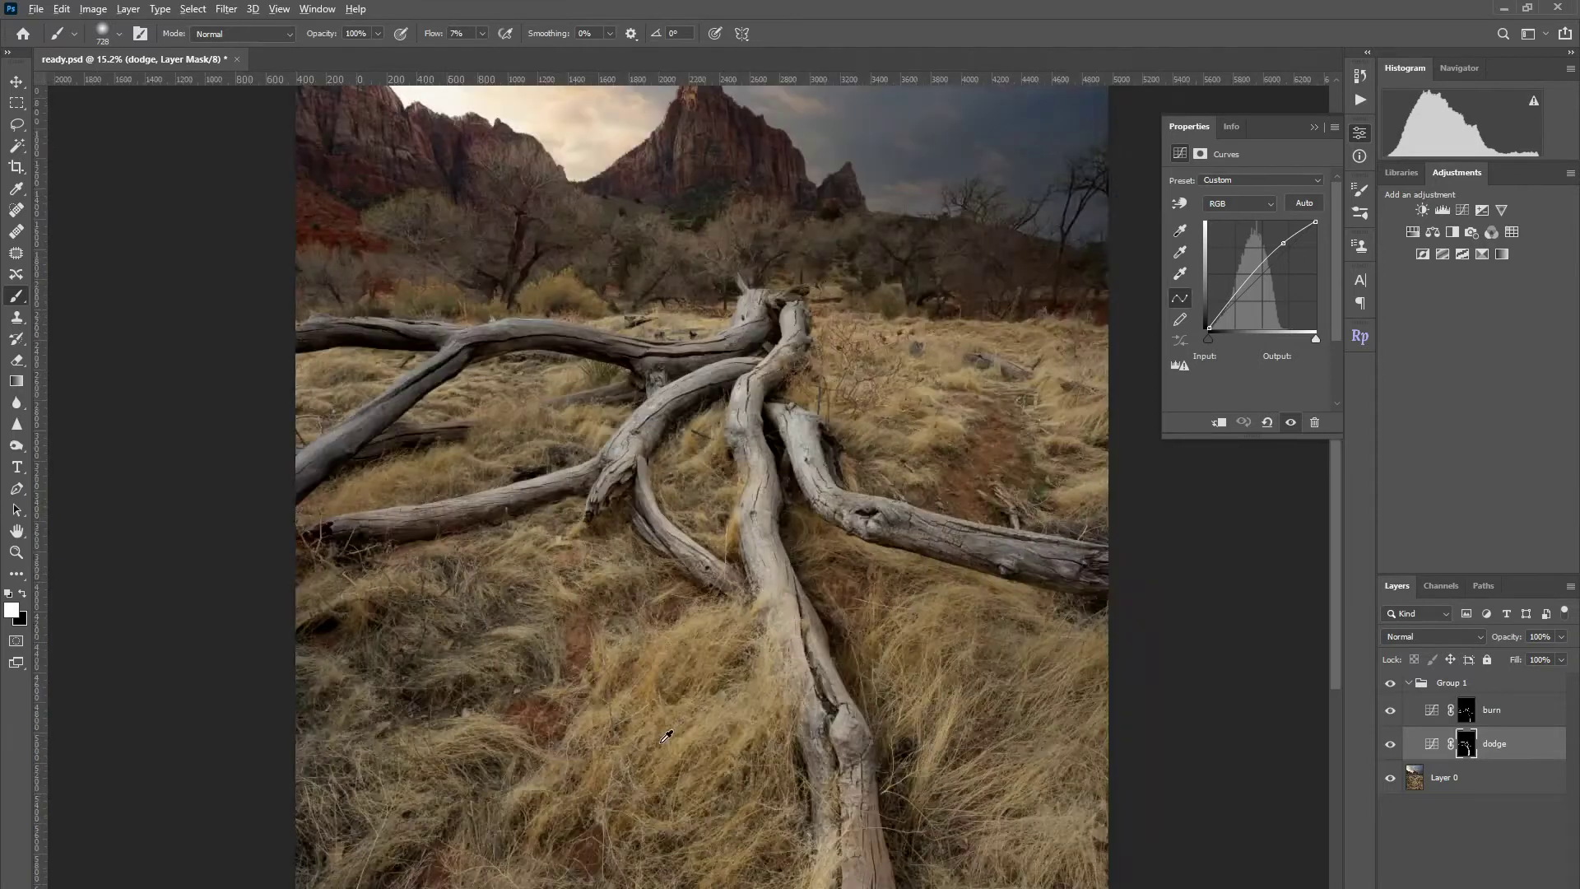
{"action": "mouse_move", "coordinate": [599, 754]}
{"action": "left_mouse_down"}
{"action": "mouse_move", "coordinate": [513, 739]}
{"action": "mouse_move", "coordinate": [732, 591]}
{"action": "mouse_move", "coordinate": [700, 551]}
{"action": "mouse_move", "coordinate": [807, 502]}
{"action": "mouse_move", "coordinate": [682, 701]}
{"action": "mouse_move", "coordinate": [760, 756]}
{"action": "mouse_move", "coordinate": [876, 684]}
{"action": "mouse_move", "coordinate": [581, 812]}
{"action": "mouse_move", "coordinate": [468, 882]}
{"action": "mouse_move", "coordinate": [447, 810]}
{"action": "left_mouse_up"}
{"action": "left_click_drag", "start_coordinate": [373, 523], "coordinate": [346, 523]}
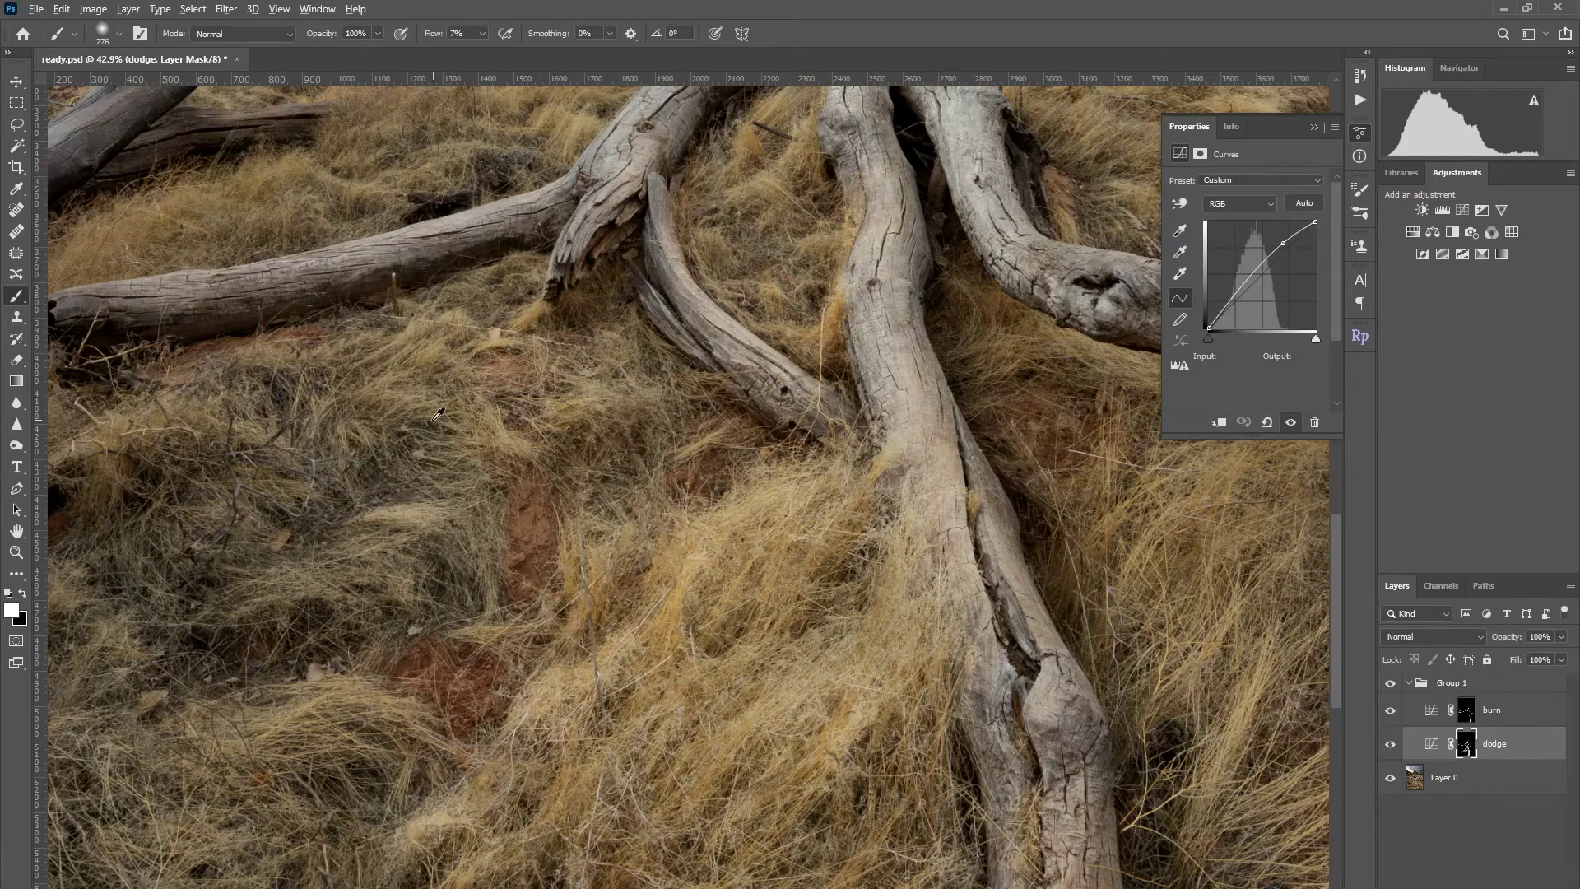
{"action": "left_click_drag", "start_coordinate": [506, 336], "coordinate": [409, 362]}
{"action": "left_click_drag", "start_coordinate": [259, 394], "coordinate": [91, 441]}
{"action": "left_click_drag", "start_coordinate": [192, 534], "coordinate": [444, 379]}
Reduce the brush to 122 px and brighten the grass highlights around the red soil patches left of the trunk.
{"action": "left_click_drag", "start_coordinate": [637, 552], "coordinate": [527, 575]}
{"action": "left_click_drag", "start_coordinate": [596, 527], "coordinate": [503, 589]}
{"action": "mouse_move", "coordinate": [627, 572]}
{"action": "left_mouse_down"}
{"action": "mouse_move", "coordinate": [412, 728]}
{"action": "mouse_move", "coordinate": [390, 773]}
{"action": "left_mouse_up"}
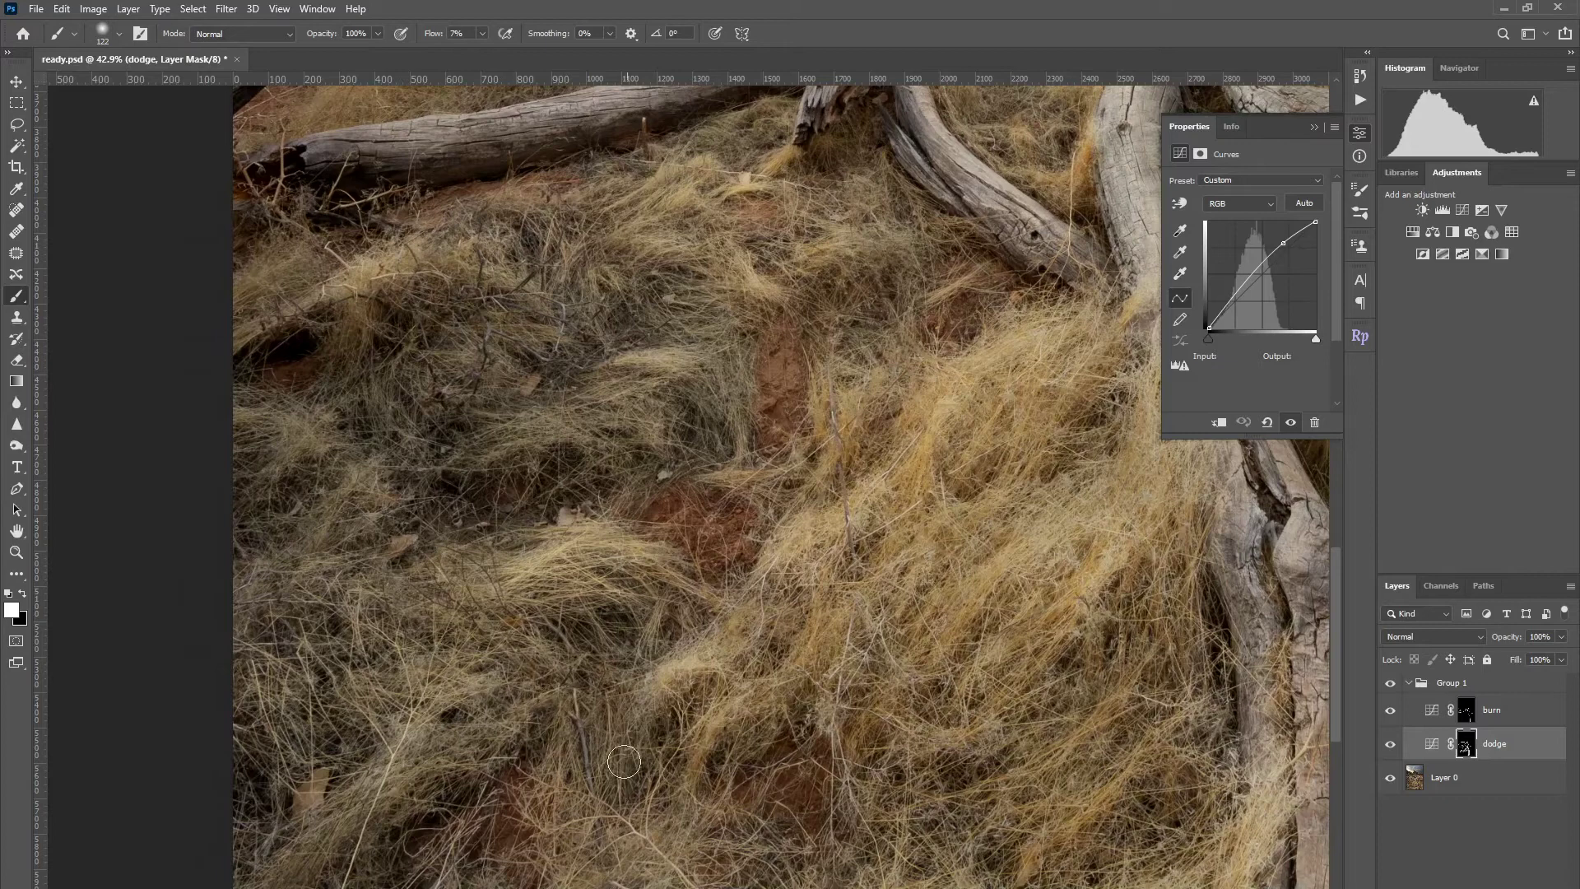
{"action": "left_click_drag", "start_coordinate": [945, 693], "coordinate": [602, 661]}
{"action": "left_click_drag", "start_coordinate": [767, 629], "coordinate": [668, 744]}
{"action": "left_click_drag", "start_coordinate": [734, 750], "coordinate": [708, 801]}
Enlarge the brush to 243 px and brighten the grass tufts near the photo's lower-left edge on the dodge mask.
{"action": "scroll", "coordinate": [796, 769], "scroll_direction": "down", "scroll_amount": 5}
{"action": "key", "text": "bracketright"}
{"action": "key", "text": "bracketright"}
{"action": "key", "text": "bracketright"}
{"action": "key", "text": "bracketright"}
{"action": "key", "text": "bracketright"}
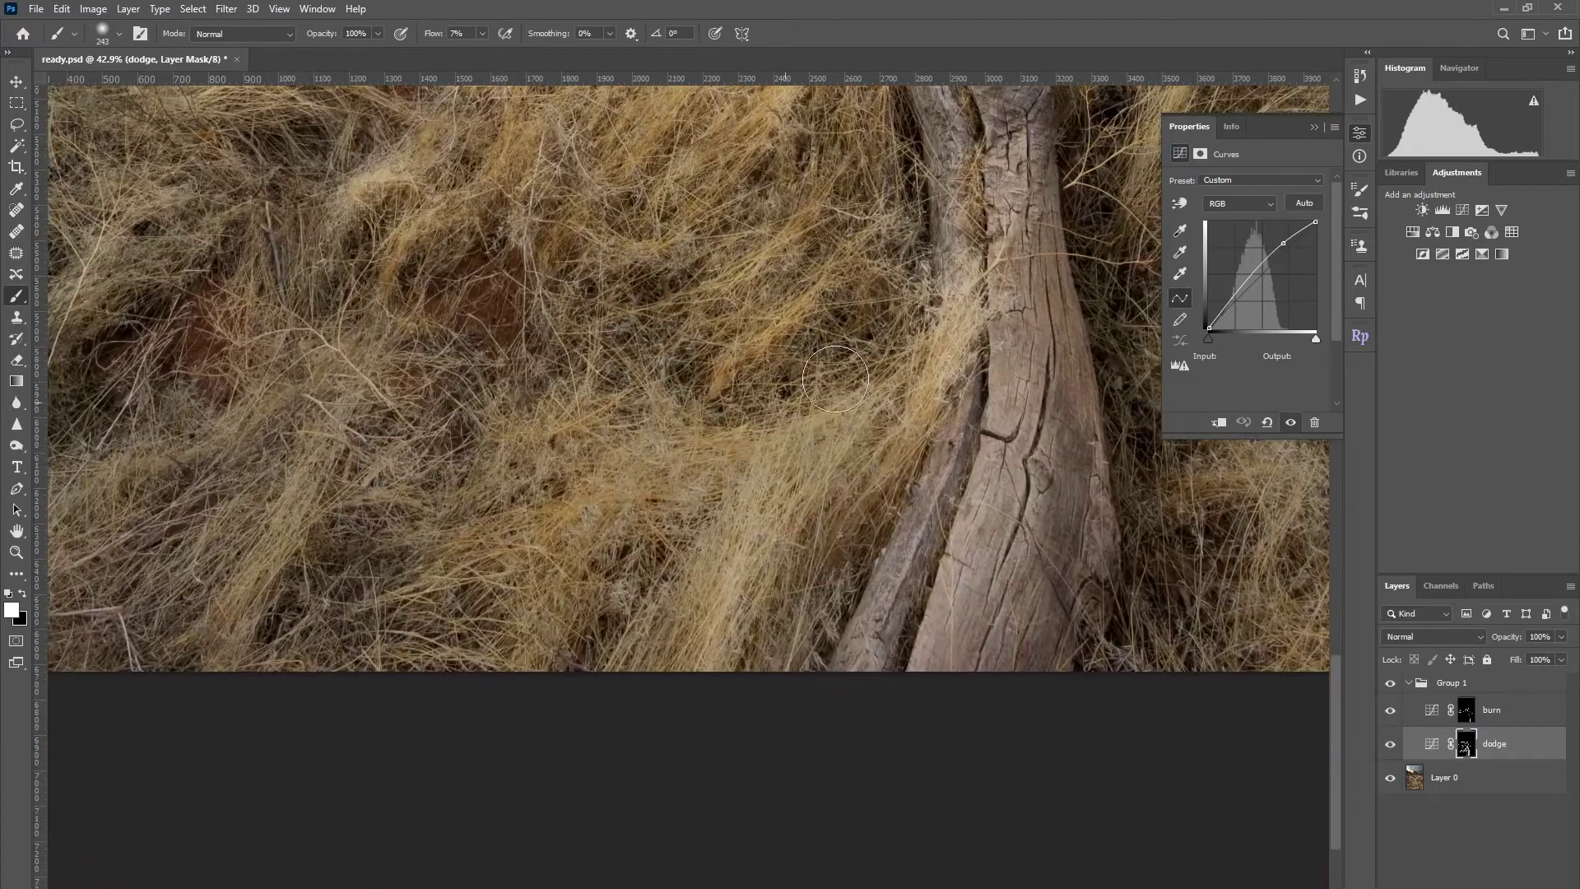
{"action": "left_click_drag", "start_coordinate": [367, 508], "coordinate": [281, 543]}
{"action": "left_click_drag", "start_coordinate": [313, 437], "coordinate": [250, 594]}
{"action": "left_click_drag", "start_coordinate": [194, 453], "coordinate": [106, 454]}
Continue brightening the remaining foreground grass highlights around the trunk on the dodge mask.
{"action": "scroll", "coordinate": [526, 461], "scroll_direction": "down", "scroll_amount": 5}
{"action": "mouse_move", "coordinate": [875, 245]}
{"action": "left_mouse_down"}
{"action": "mouse_move", "coordinate": [938, 196]}
{"action": "mouse_move", "coordinate": [832, 489]}
{"action": "mouse_move", "coordinate": [862, 356]}
{"action": "mouse_move", "coordinate": [906, 527]}
{"action": "mouse_move", "coordinate": [821, 700]}
{"action": "mouse_move", "coordinate": [878, 444]}
{"action": "mouse_move", "coordinate": [955, 748]}
{"action": "mouse_move", "coordinate": [313, 263]}
{"action": "mouse_move", "coordinate": [493, 212]}
{"action": "mouse_move", "coordinate": [745, 229]}
{"action": "left_mouse_up"}
{"action": "mouse_move", "coordinate": [877, 191]}
{"action": "left_mouse_down"}
{"action": "mouse_move", "coordinate": [801, 441]}
{"action": "mouse_move", "coordinate": [711, 389]}
{"action": "mouse_move", "coordinate": [877, 402]}
{"action": "mouse_move", "coordinate": [939, 505]}
{"action": "mouse_move", "coordinate": [819, 385]}
{"action": "left_mouse_up"}
{"action": "mouse_move", "coordinate": [298, 428]}
{"action": "left_mouse_down"}
{"action": "mouse_move", "coordinate": [314, 408]}
{"action": "mouse_move", "coordinate": [282, 444]}
{"action": "left_mouse_up"}
{"action": "left_click_drag", "start_coordinate": [465, 733], "coordinate": [497, 845]}
{"action": "left_click_drag", "start_coordinate": [731, 682], "coordinate": [714, 649]}
Switch to the burn layer and darken the shadowed grass below and beside the lower-left branch.
{"action": "left_click", "coordinate": [1507, 716]}
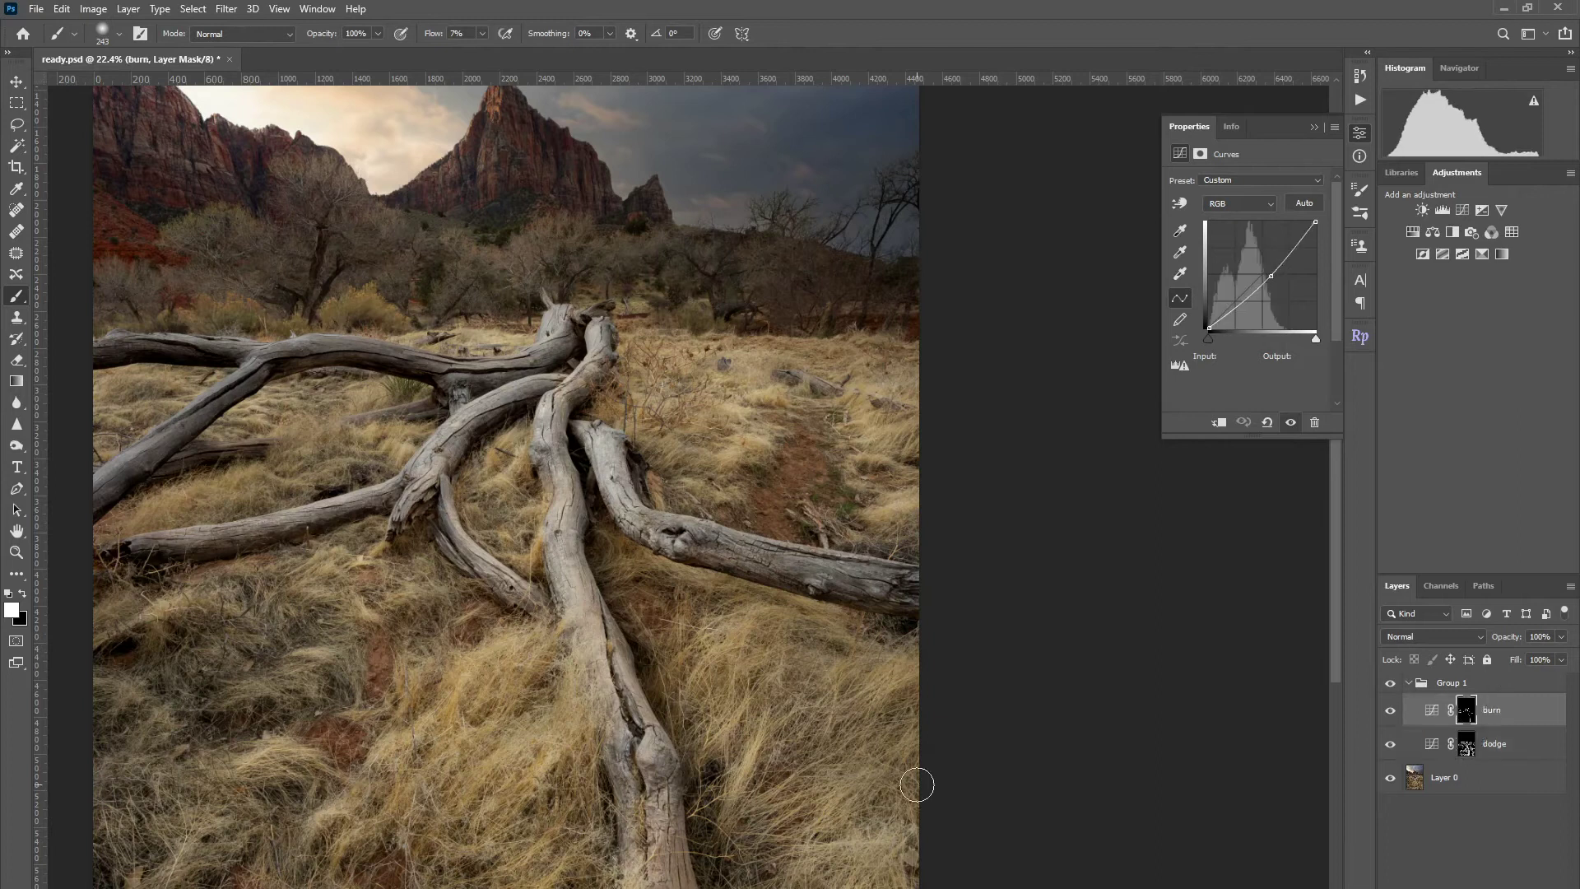
{"action": "key", "text": "bracketleft"}
{"action": "key", "text": "bracketleft"}
{"action": "key", "text": "bracketleft"}
{"action": "key", "text": "bracketleft"}
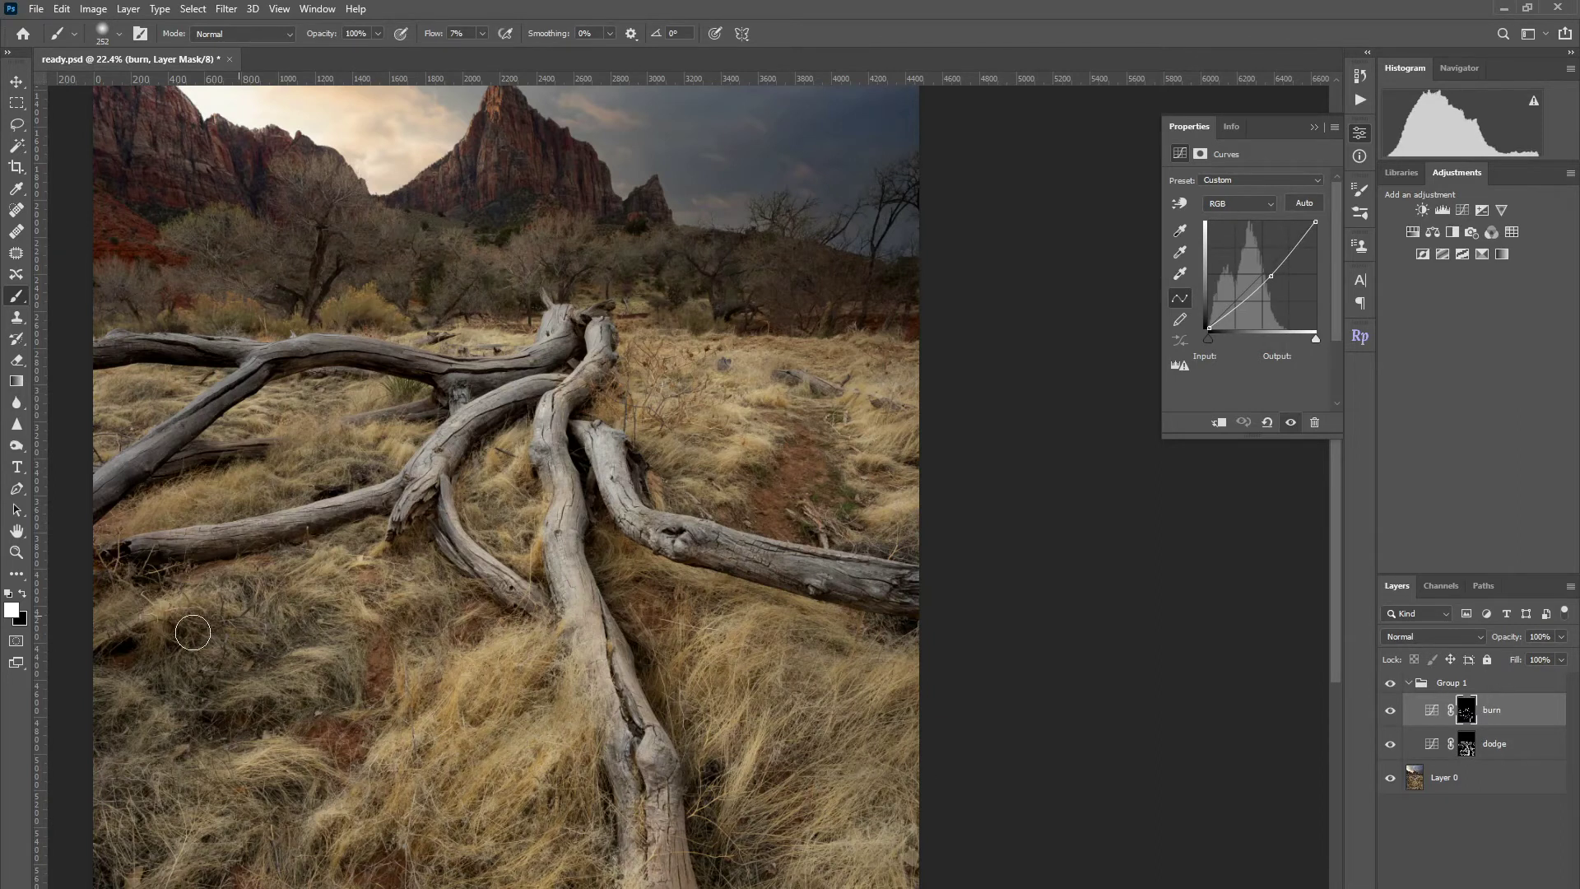
{"action": "left_click_drag", "start_coordinate": [251, 500], "coordinate": [204, 514]}
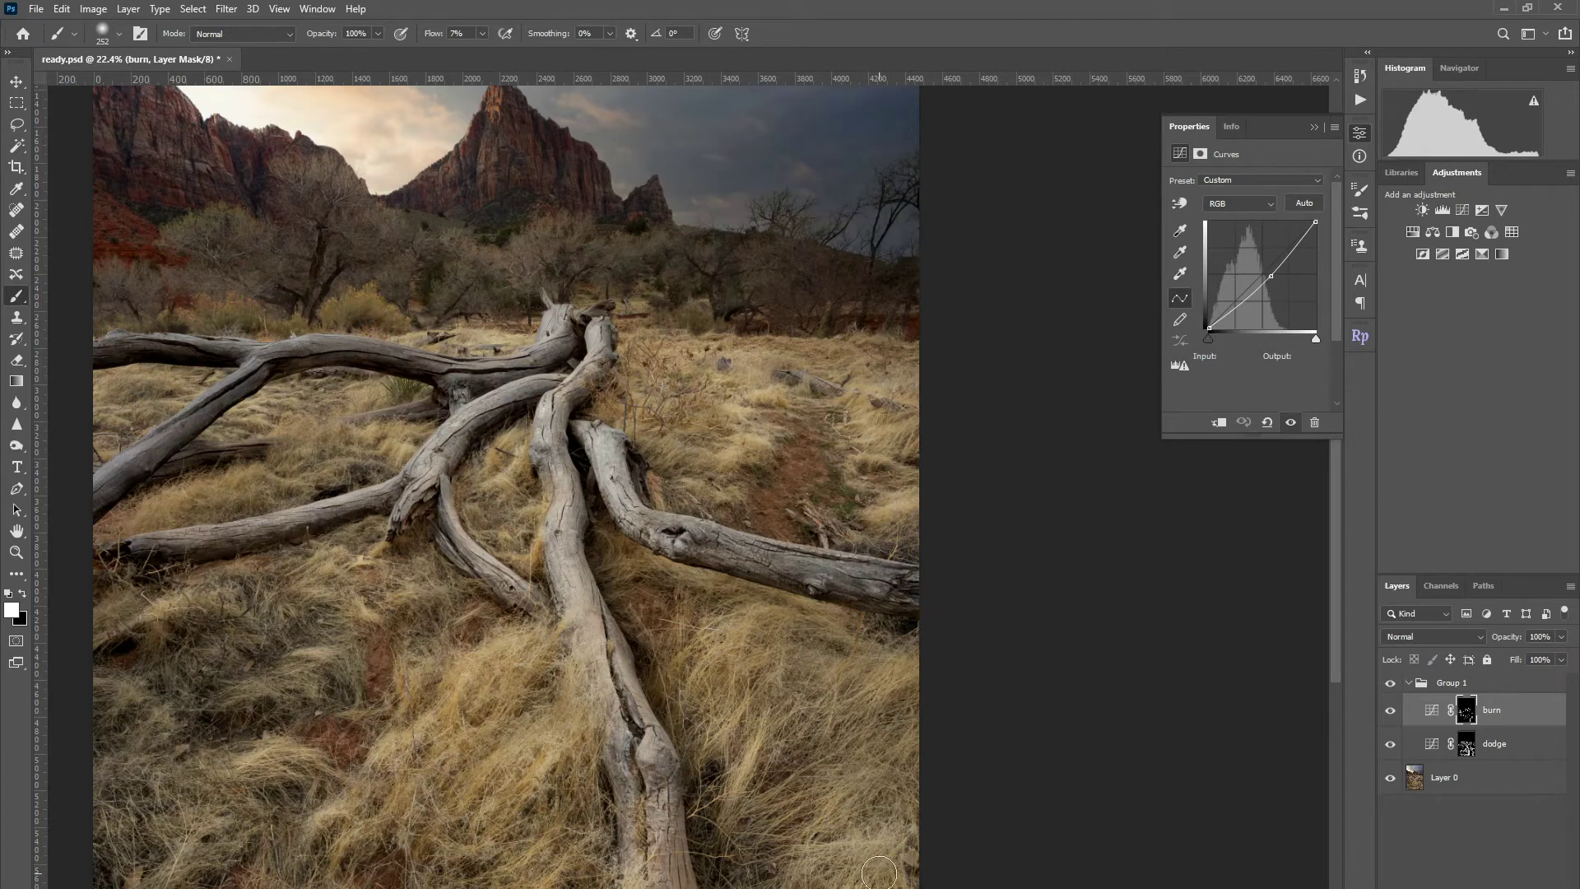
Darken the grass right of the trunk, and burn the photo's lower edge with a 913 px brush.
{"action": "left_click_drag", "start_coordinate": [633, 886], "coordinate": [715, 566]}
{"action": "key", "text": "bracketright"}
{"action": "key", "text": "bracketright"}
{"action": "key", "text": "bracketright"}
{"action": "key", "text": "bracketright"}
{"action": "key", "text": "bracketright"}
{"action": "key", "text": "bracketright"}
{"action": "key", "text": "bracketright"}
{"action": "key", "text": "bracketright"}
{"action": "key", "text": "bracketright"}
{"action": "key", "text": "bracketright"}
{"action": "mouse_move", "coordinate": [202, 733]}
{"action": "left_mouse_down"}
{"action": "mouse_move", "coordinate": [486, 773]}
{"action": "mouse_move", "coordinate": [987, 724]}
{"action": "left_mouse_up"}
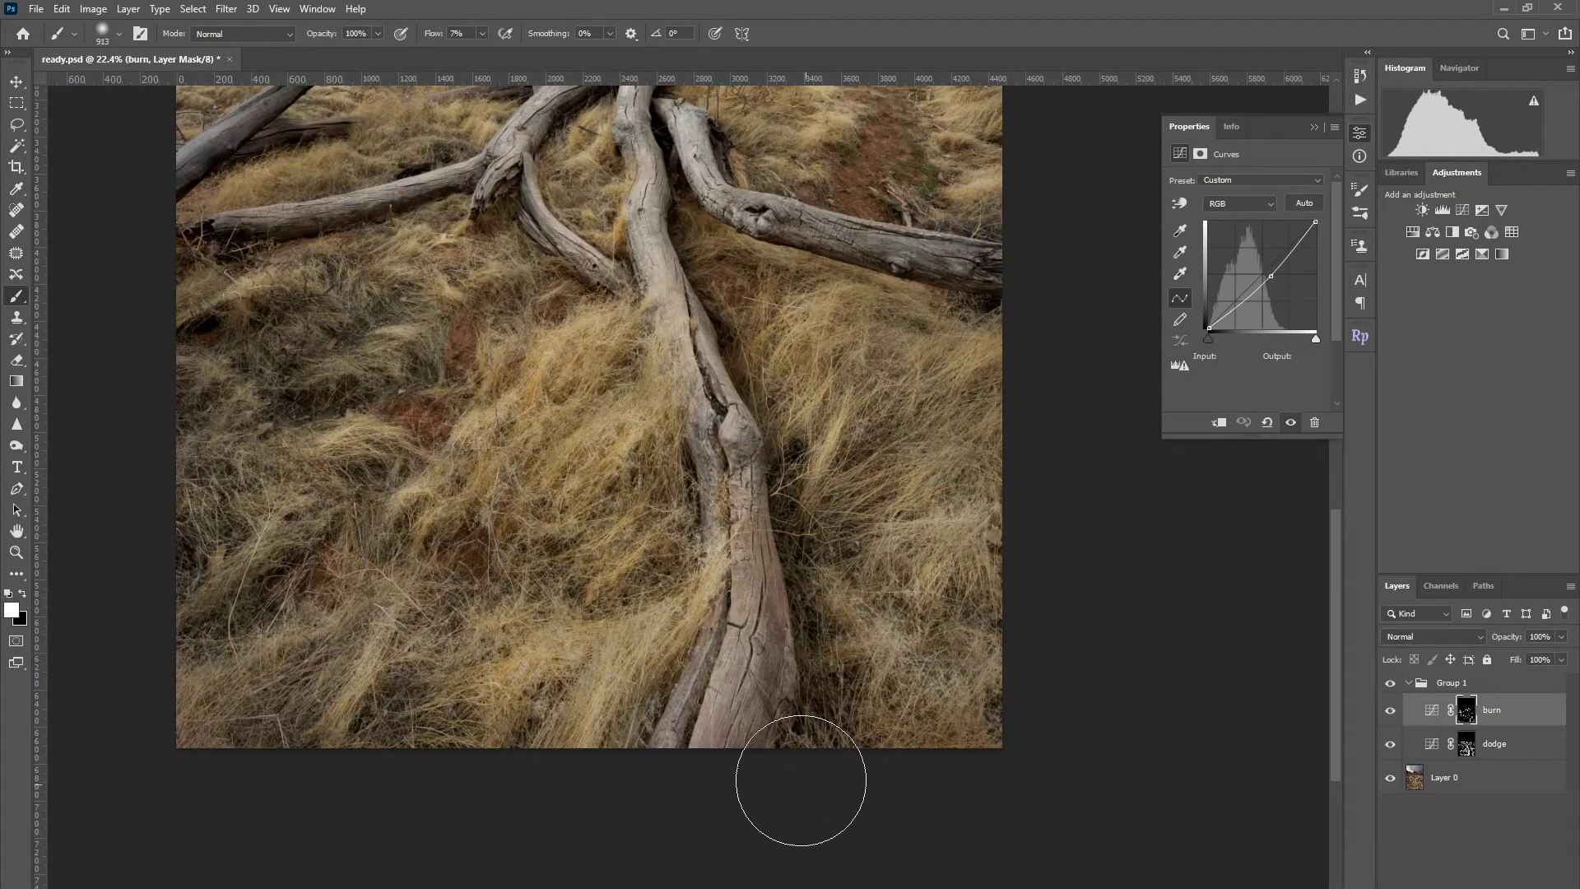
View the whole photo and compare it with and without the dodge and burn group.
{"action": "scroll", "coordinate": [323, 694], "scroll_direction": "down", "scroll_amount": 10}
{"action": "scroll", "coordinate": [780, 698], "scroll_direction": "up", "scroll_amount": 5}
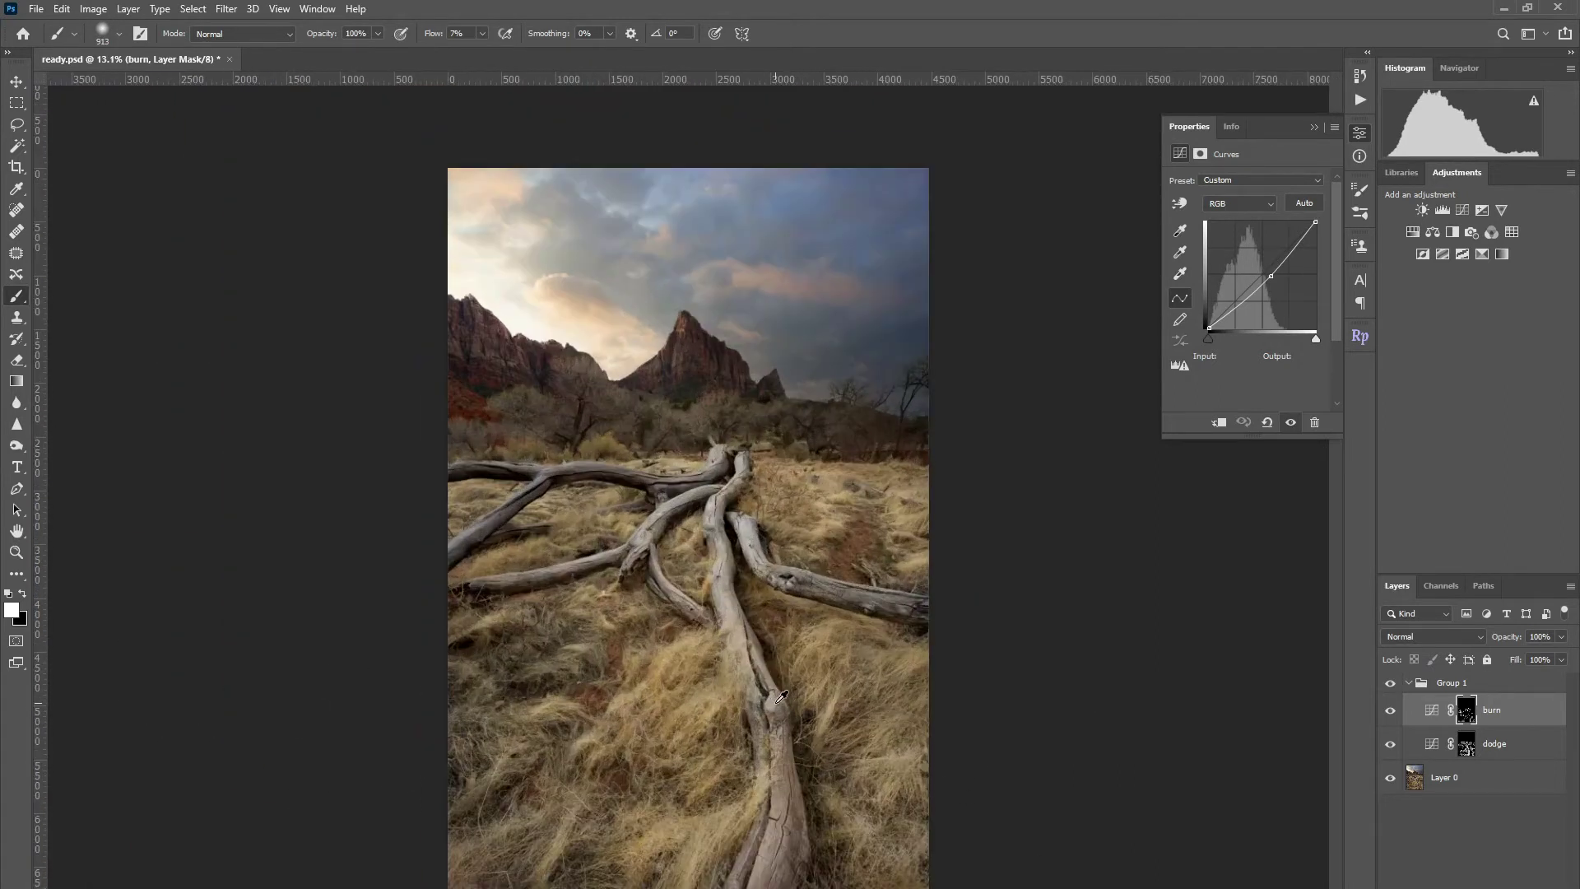
{"action": "left_click", "coordinate": [1391, 683]}
{"action": "left_click", "coordinate": [1391, 684]}
{"action": "left_click", "coordinate": [1391, 684]}
{"action": "left_click", "coordinate": [1390, 684]}
Switch to the dodge layer and brighten the sky glow between the left cliffs and the central peak with a 1224 px brush.
{"action": "left_click", "coordinate": [1494, 744]}
{"action": "scroll", "coordinate": [648, 346], "scroll_direction": "up", "scroll_amount": 3}
{"action": "mouse_move", "coordinate": [648, 345]}
{"action": "left_mouse_down"}
{"action": "mouse_move", "coordinate": [615, 339]}
{"action": "mouse_move", "coordinate": [664, 363]}
{"action": "mouse_move", "coordinate": [536, 342]}
{"action": "mouse_move", "coordinate": [598, 327]}
{"action": "left_mouse_up"}
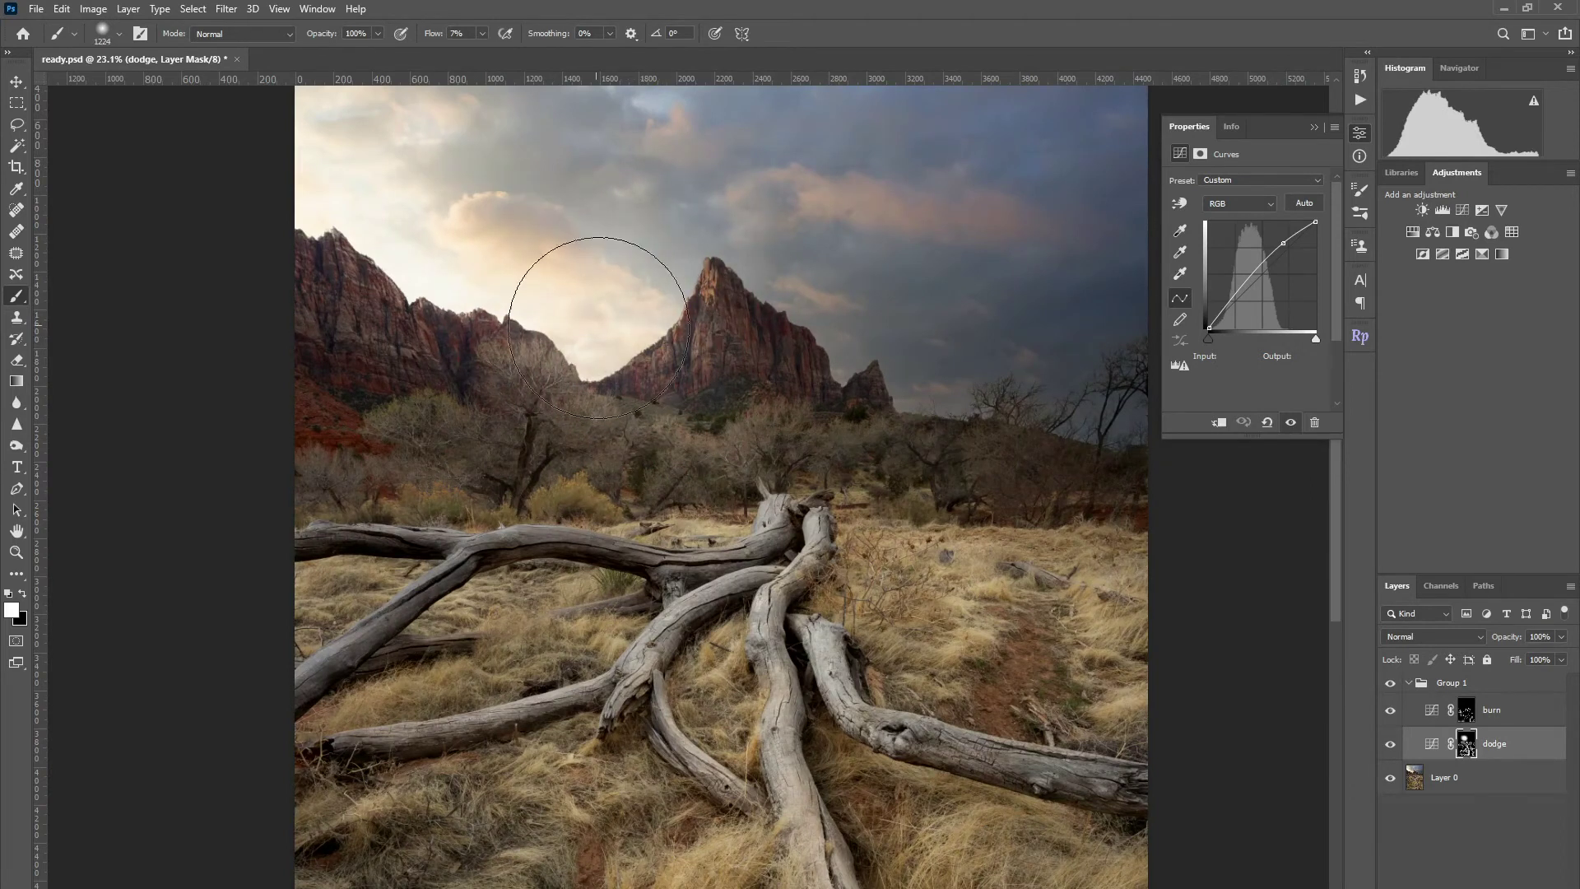
{"action": "scroll", "coordinate": [696, 385], "scroll_direction": "down", "scroll_amount": 5}
{"action": "scroll", "coordinate": [683, 393], "scroll_direction": "up", "scroll_amount": 4}
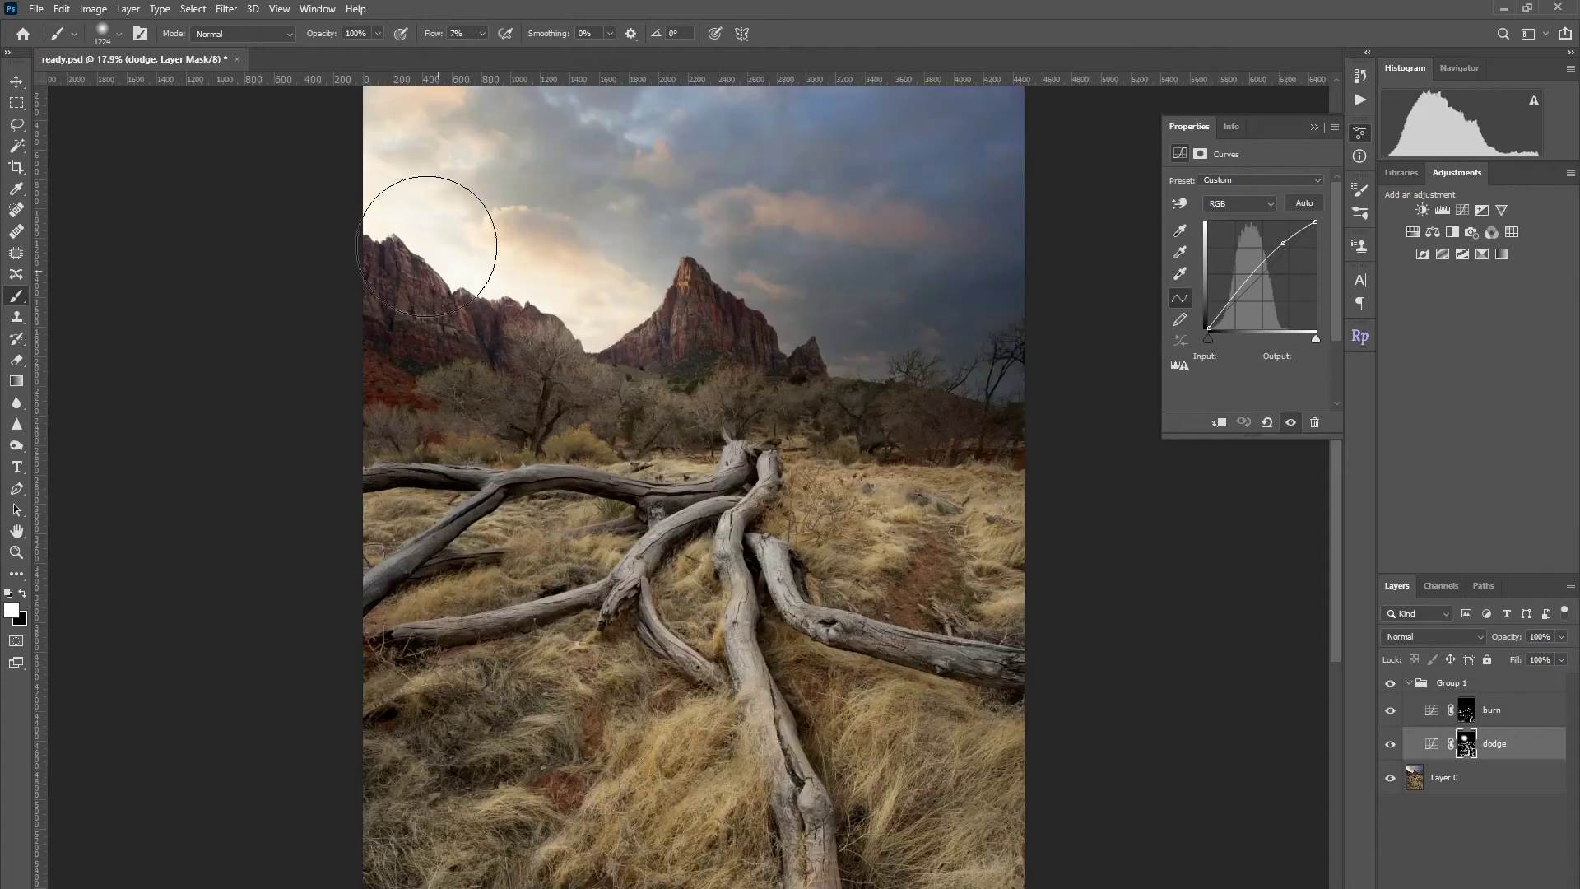
Resize the brush to 202 px and brighten the bare trees below the central peak on the dodge mask.
{"action": "scroll", "coordinate": [511, 317], "scroll_direction": "up", "scroll_amount": 5}
{"action": "left_click_drag", "start_coordinate": [422, 401], "coordinate": [415, 401]}
{"action": "mouse_move", "coordinate": [680, 419]}
{"action": "left_mouse_down"}
{"action": "mouse_move", "coordinate": [729, 426]}
{"action": "mouse_move", "coordinate": [716, 437]}
{"action": "left_mouse_up"}
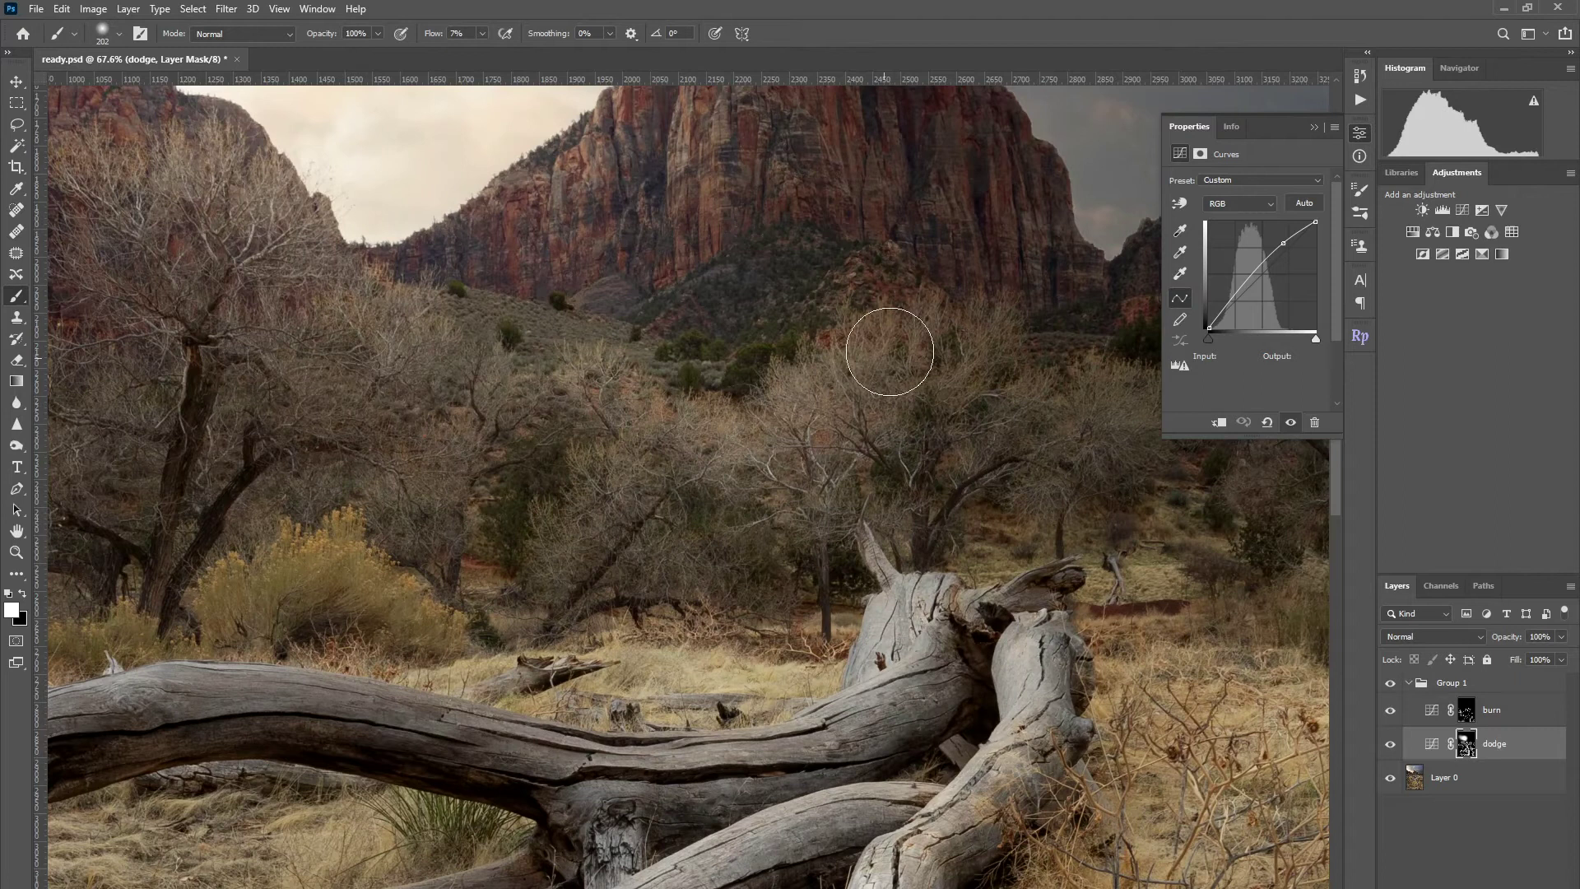
{"action": "left_click_drag", "start_coordinate": [588, 422], "coordinate": [695, 453]}
Enlarge the brush to 803 px and brighten the wider tree line and valley beneath the sky glow.
{"action": "scroll", "coordinate": [836, 479], "scroll_direction": "down", "scroll_amount": 3}
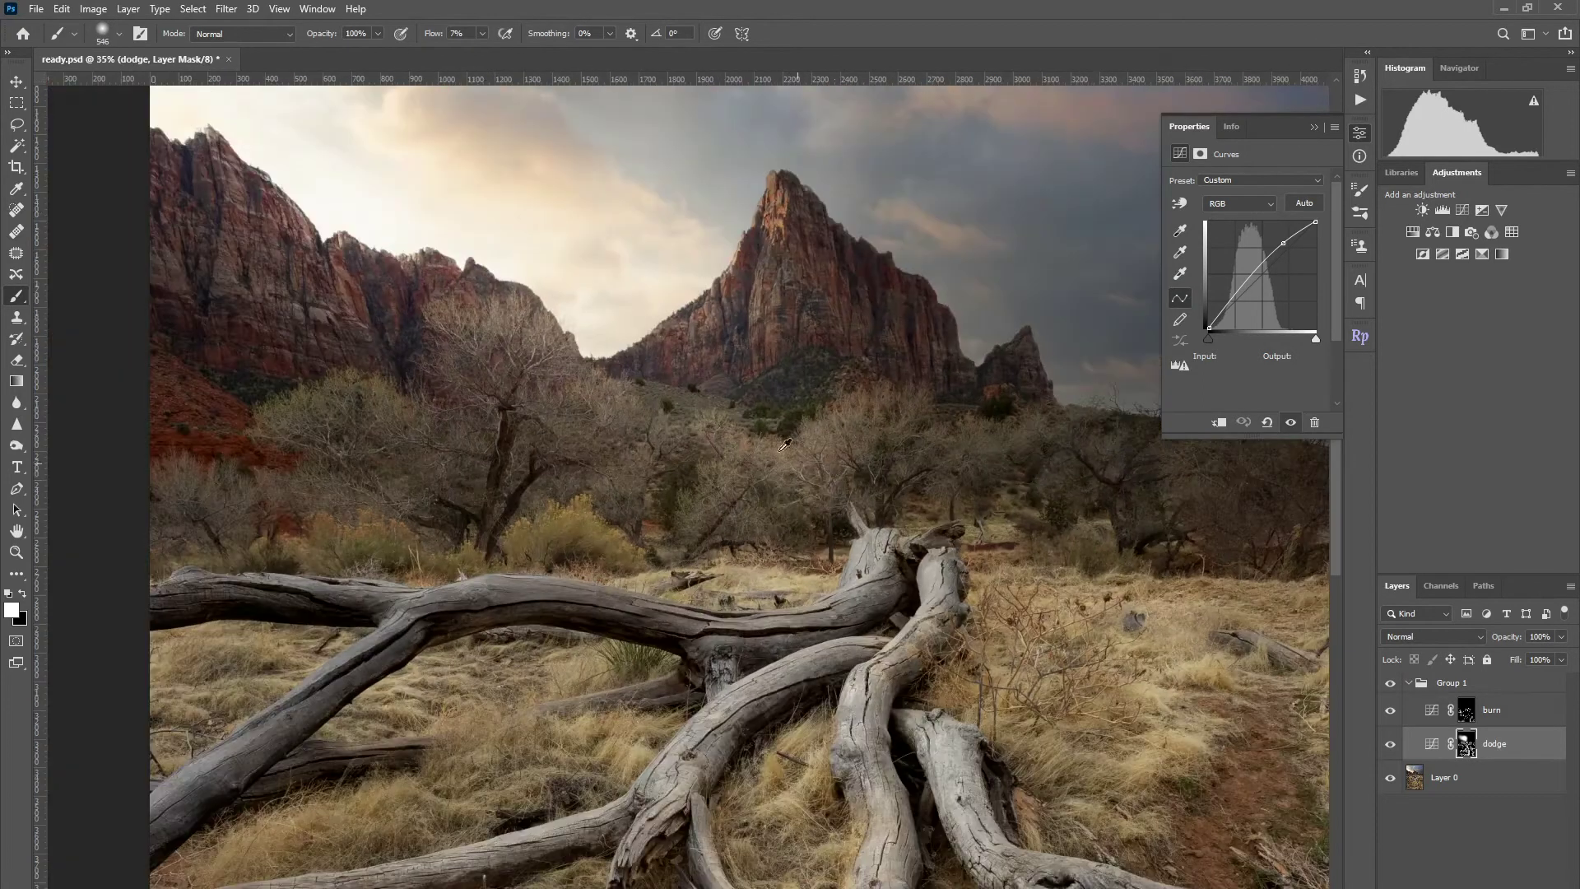
{"action": "left_click_drag", "start_coordinate": [554, 430], "coordinate": [629, 436]}
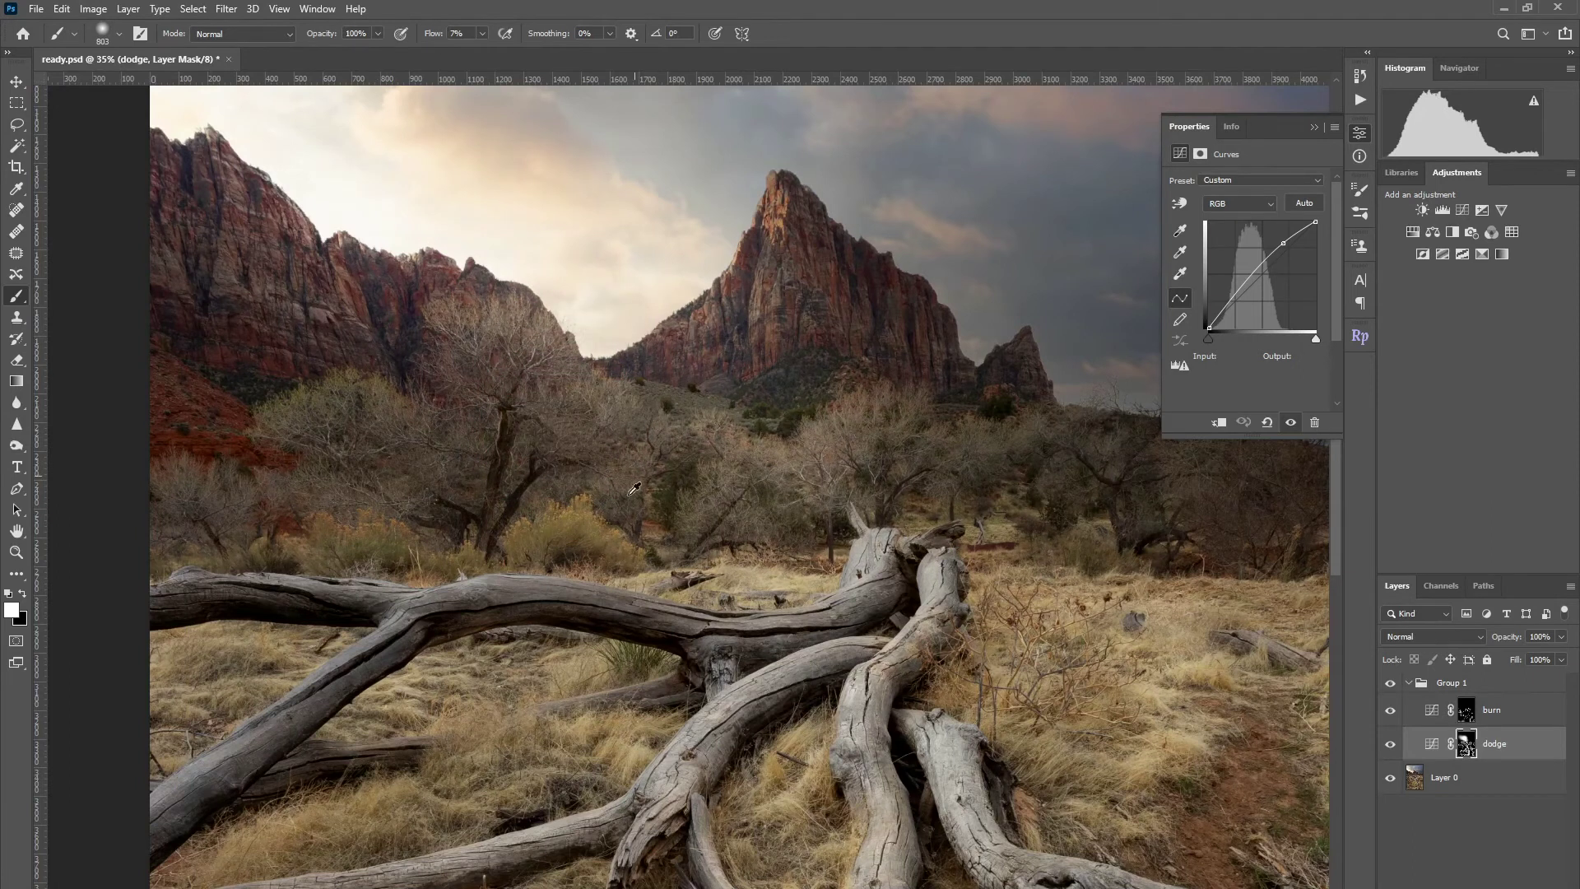
{"action": "scroll", "coordinate": [634, 489], "scroll_direction": "down", "scroll_amount": 3}
{"action": "scroll", "coordinate": [700, 395], "scroll_direction": "up", "scroll_amount": 4}
{"action": "left_click_drag", "start_coordinate": [713, 407], "coordinate": [614, 388]}
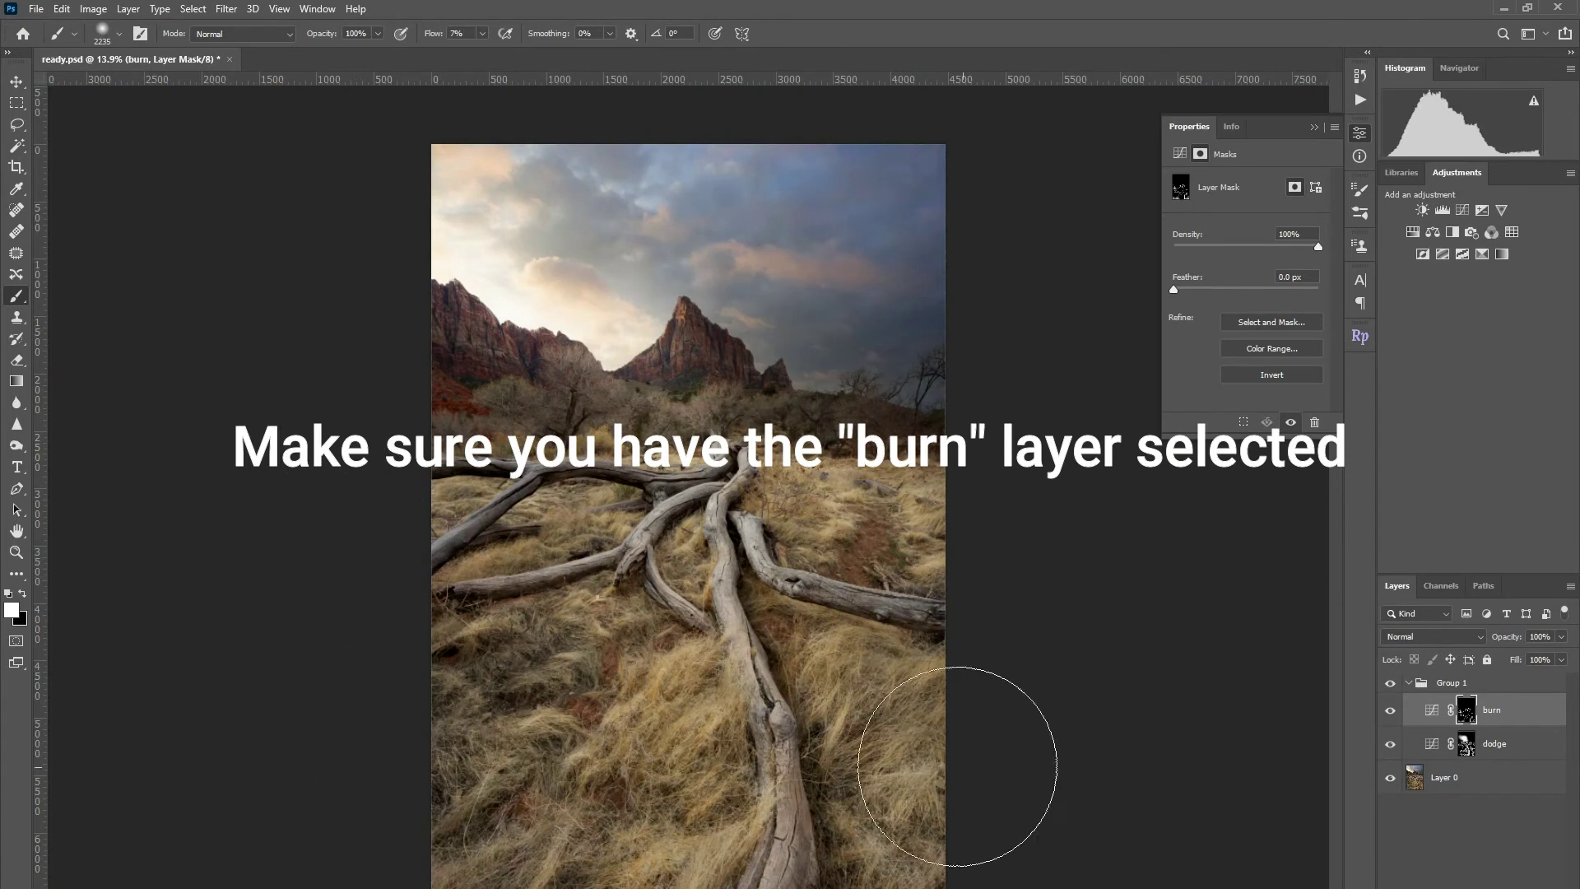
Paint white on the burn mask with a 2235 px brush to darken the photo's outer edges.
{"action": "key", "text": "x"}
{"action": "key", "text": "x"}
{"action": "mouse_move", "coordinate": [848, 111]}
{"action": "left_mouse_down"}
{"action": "mouse_move", "coordinate": [971, 185]}
{"action": "mouse_move", "coordinate": [957, 589]}
{"action": "mouse_move", "coordinate": [979, 715]}
{"action": "mouse_move", "coordinate": [958, 885]}
{"action": "left_mouse_up"}
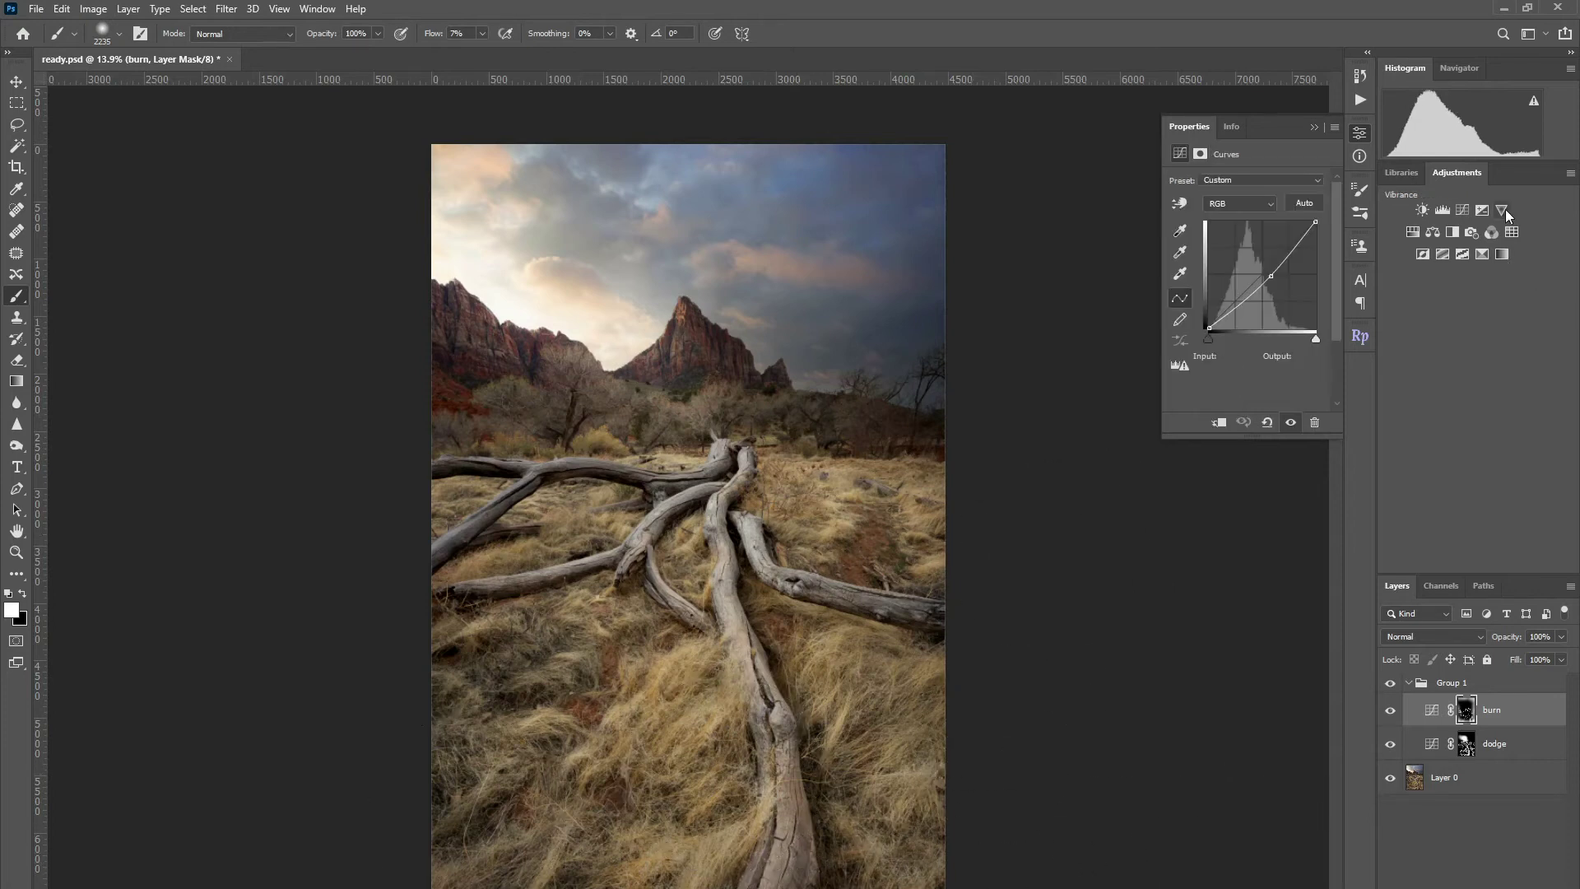
Add a Vibrance layer with slightly raised vibrance and a Brightness/Contrast layer with contrast set to 10.
{"action": "left_click", "coordinate": [1502, 210]}
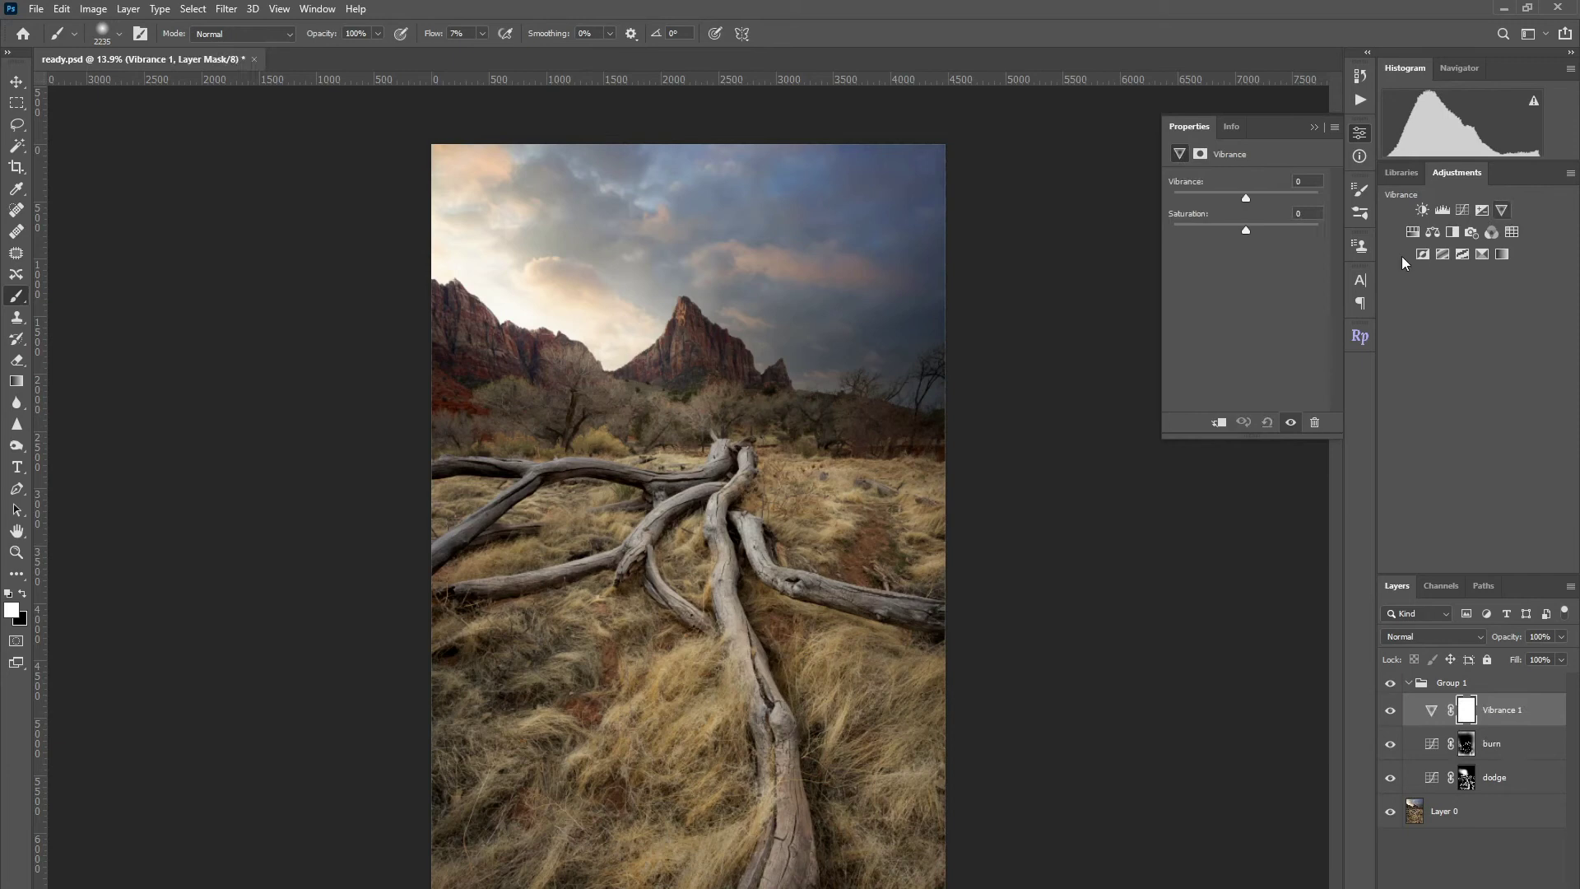
{"action": "left_click_drag", "start_coordinate": [1246, 197], "coordinate": [1262, 194]}
{"action": "left_click", "coordinate": [1424, 209]}
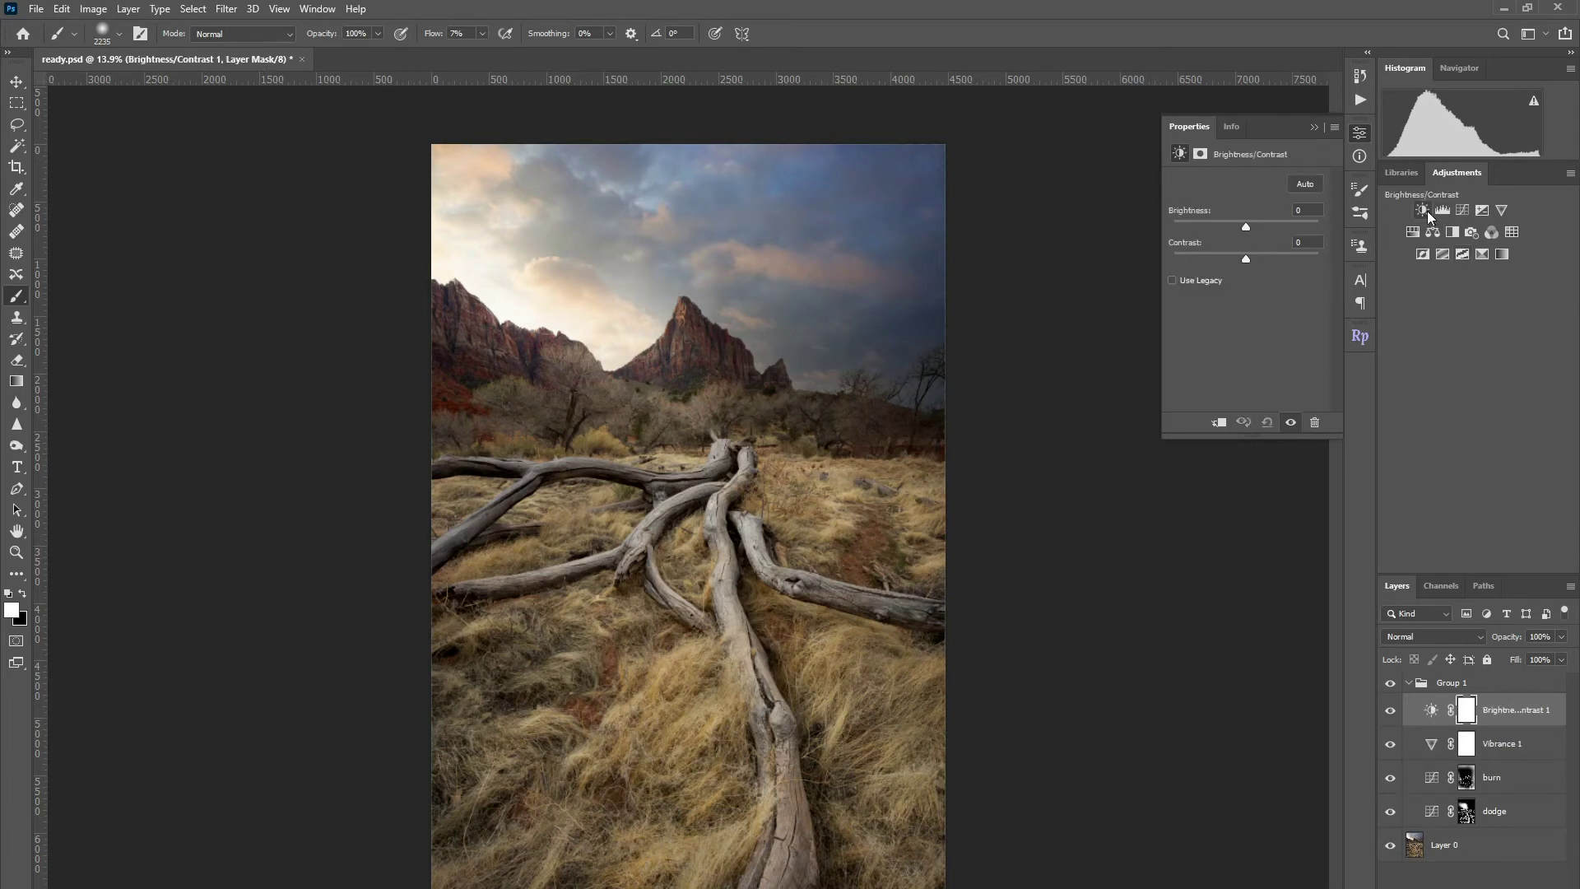
{"action": "left_click_drag", "start_coordinate": [1247, 260], "coordinate": [1252, 258]}
{"action": "type", "text": "10"}
Toggle Group 1's visibility to compare the original photo with the finished edit.
{"action": "left_click", "coordinate": [1391, 683]}
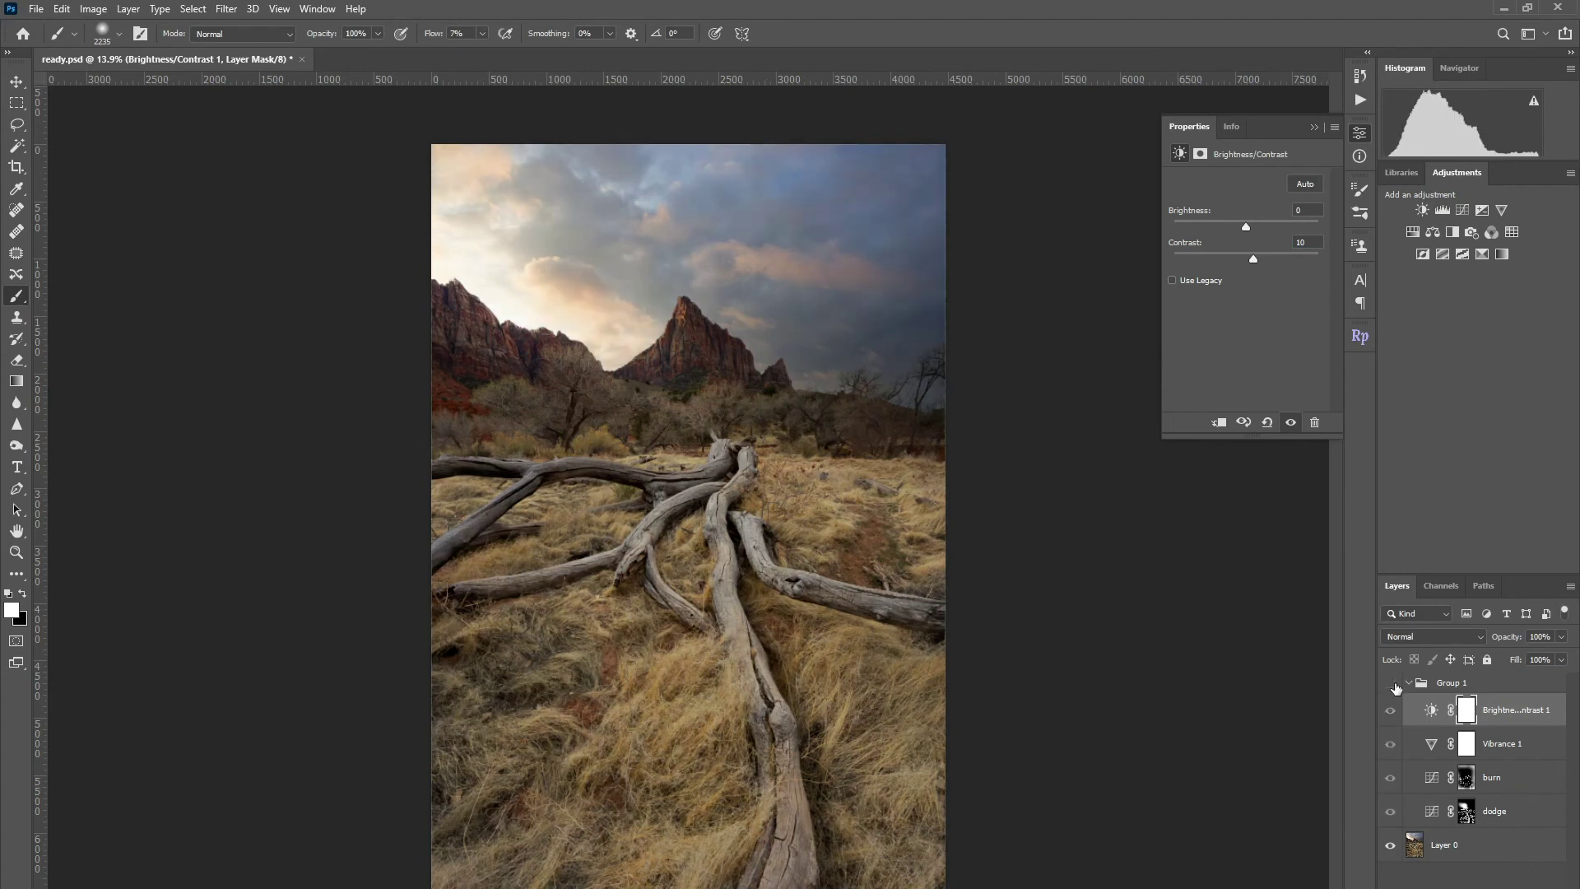
{"action": "left_click", "coordinate": [1391, 683]}
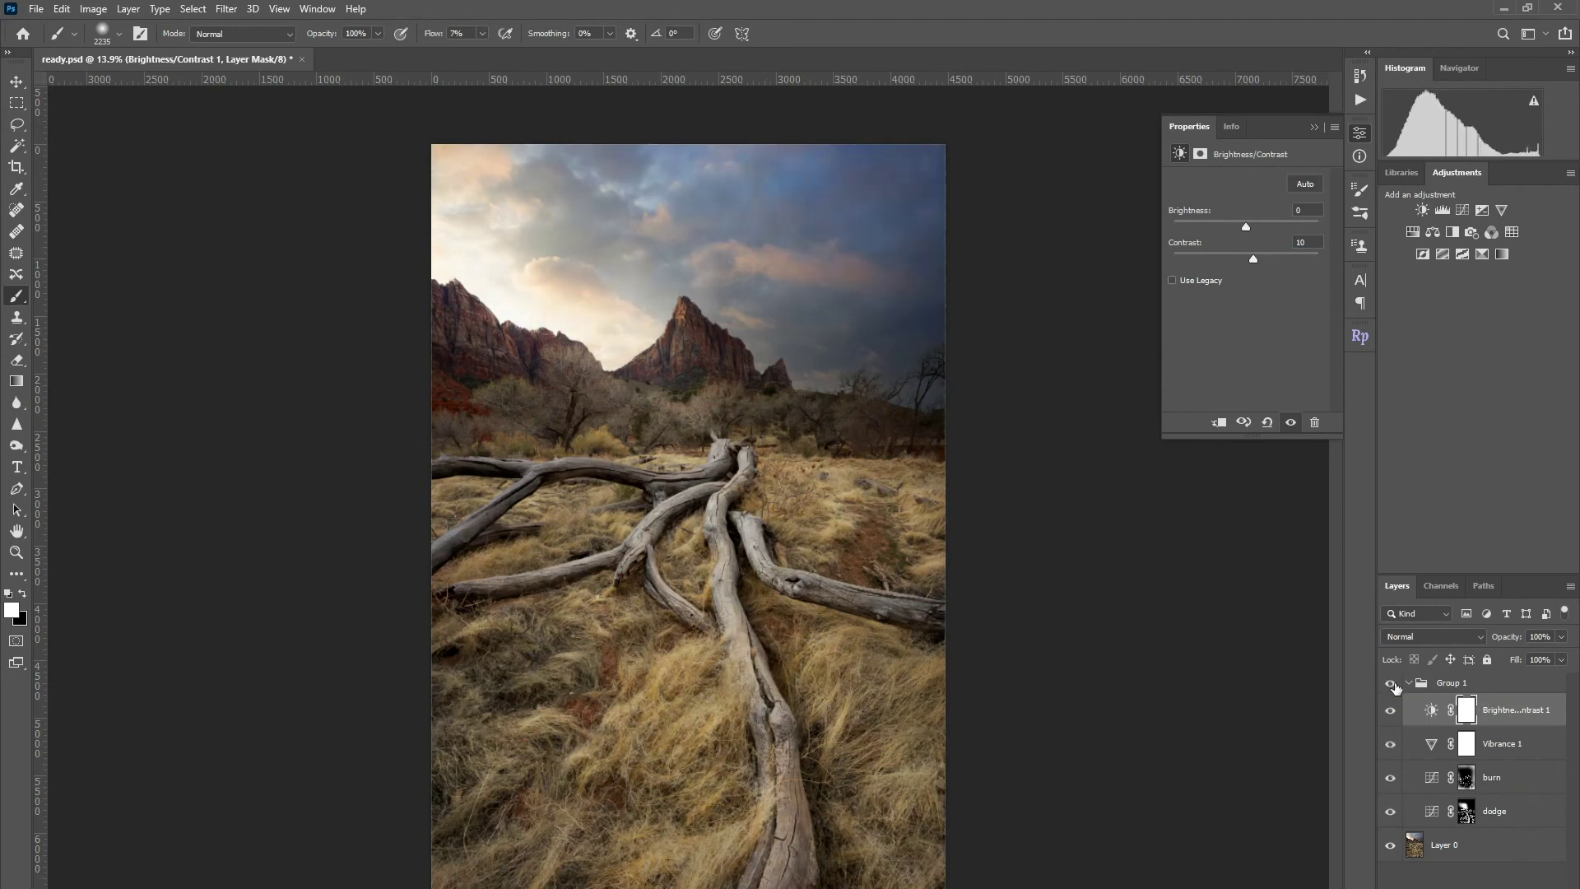
{"action": "left_click", "coordinate": [1391, 683]}
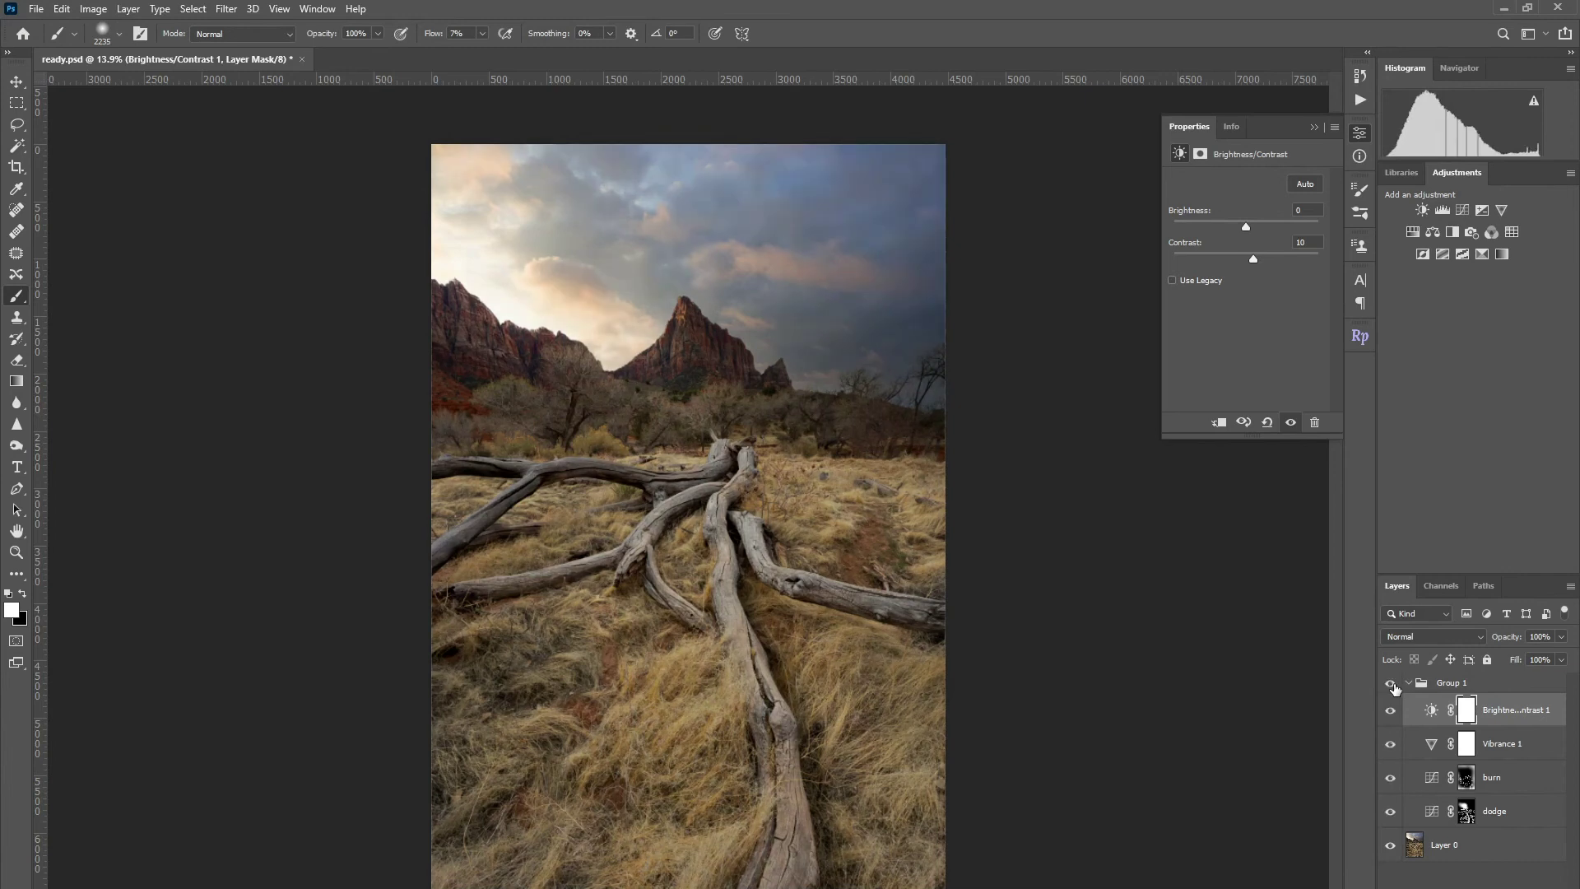
{"action": "left_click", "coordinate": [1392, 683]}
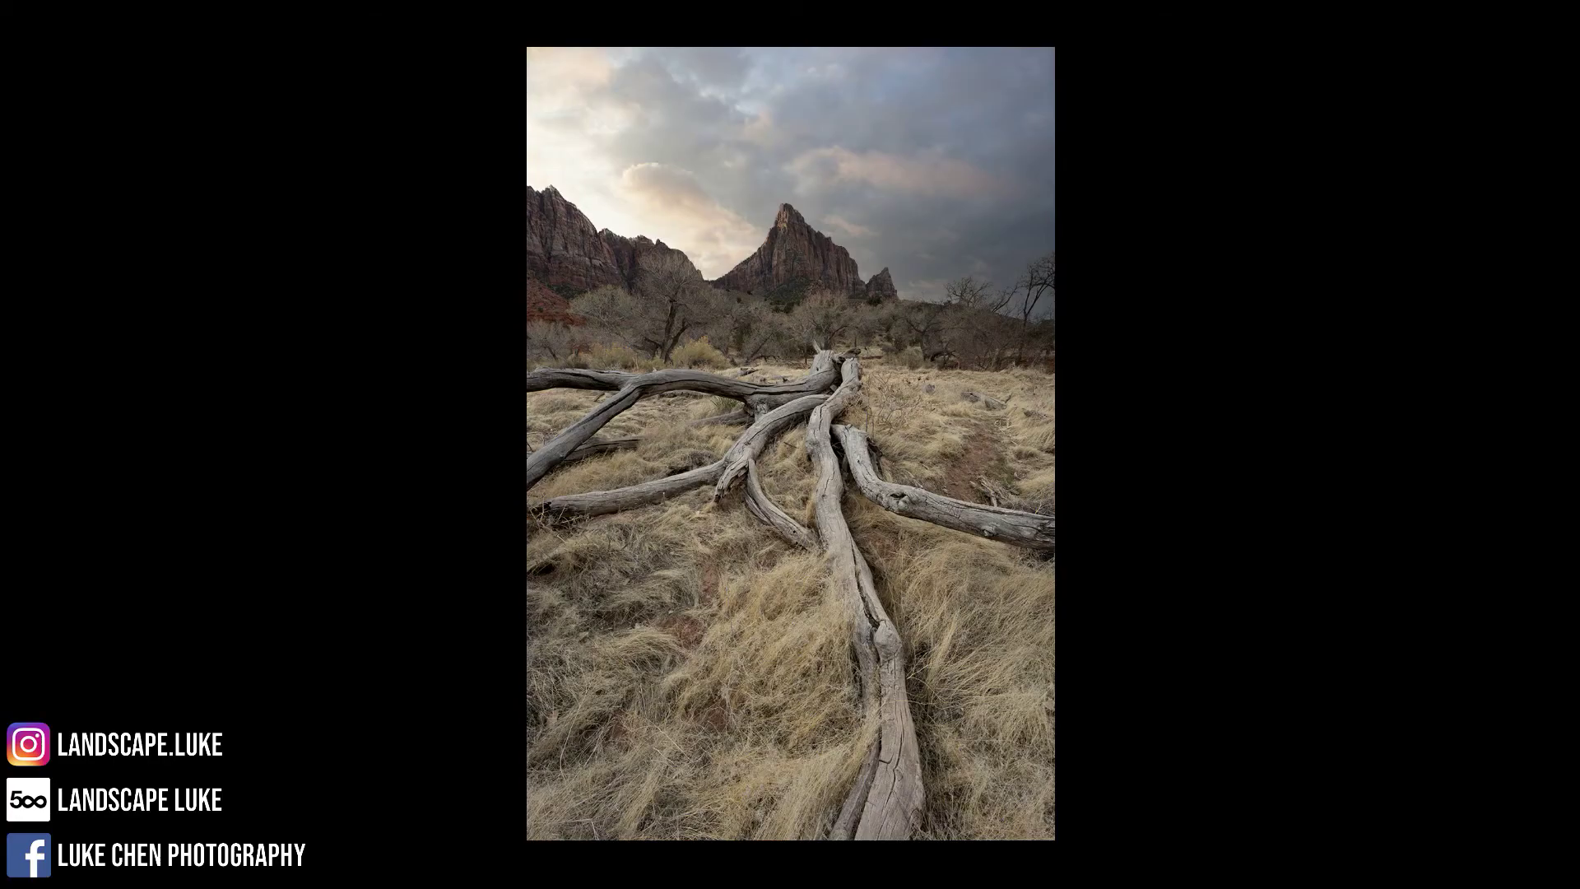